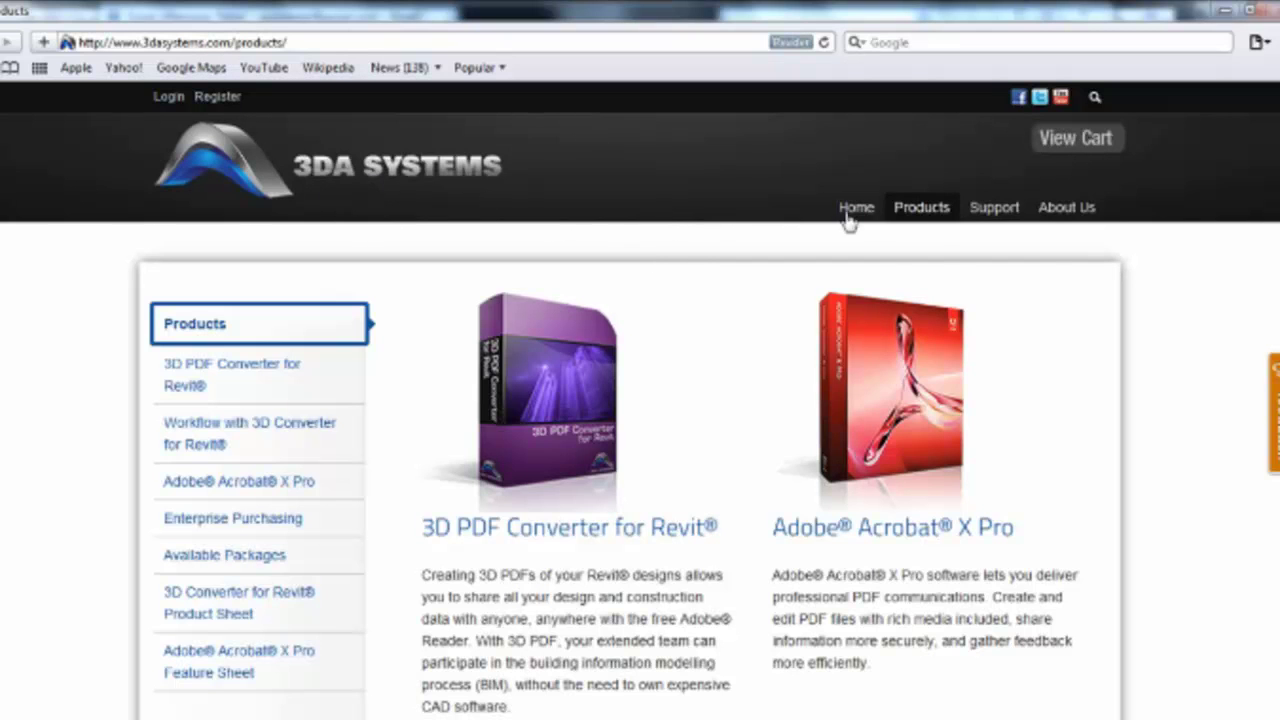
pyautogui.moveTo(922, 218)
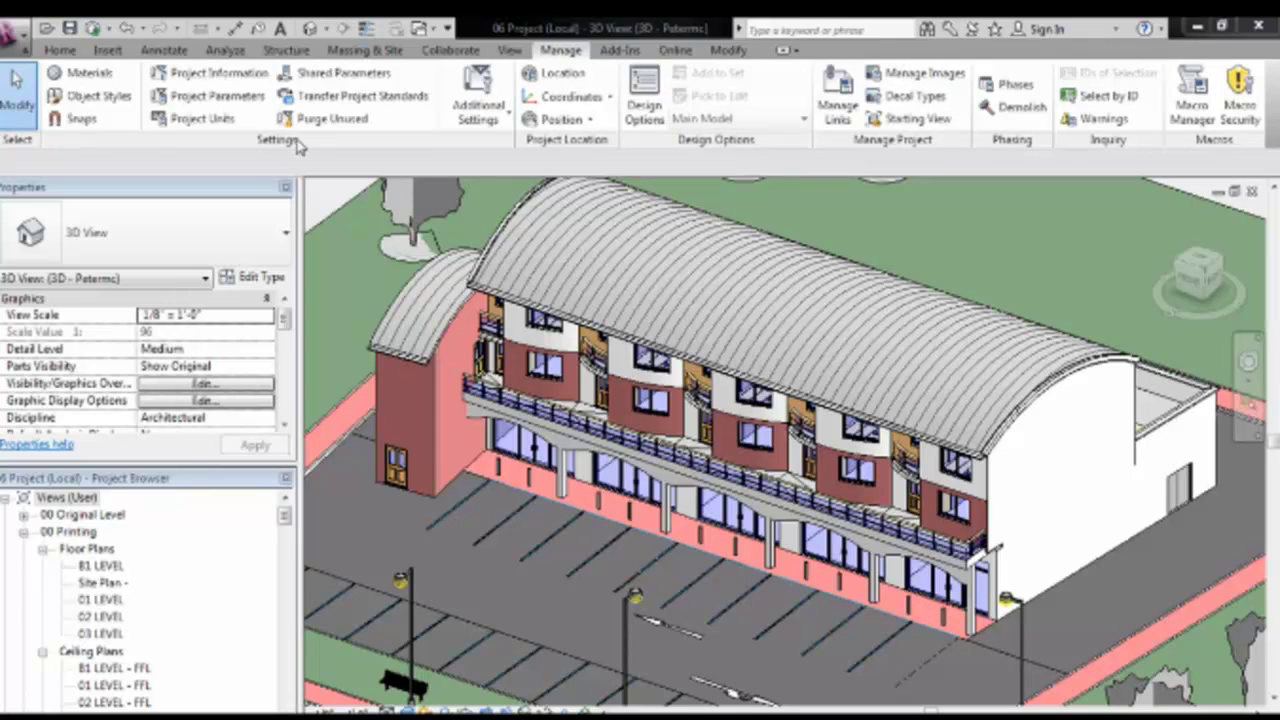
# - Add a Text project parameter named Sample Code, grouped under Identity Data and applied to all categories
pyautogui.click(229, 101)
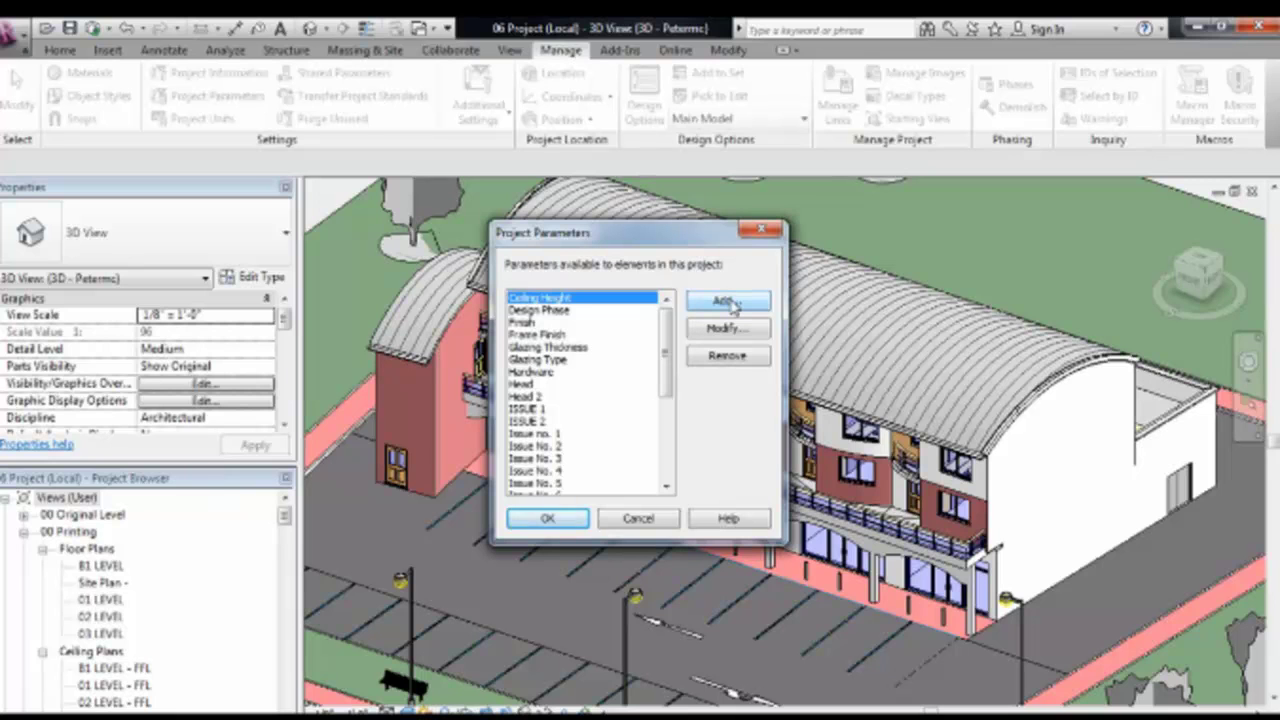
pyautogui.click(730, 302)
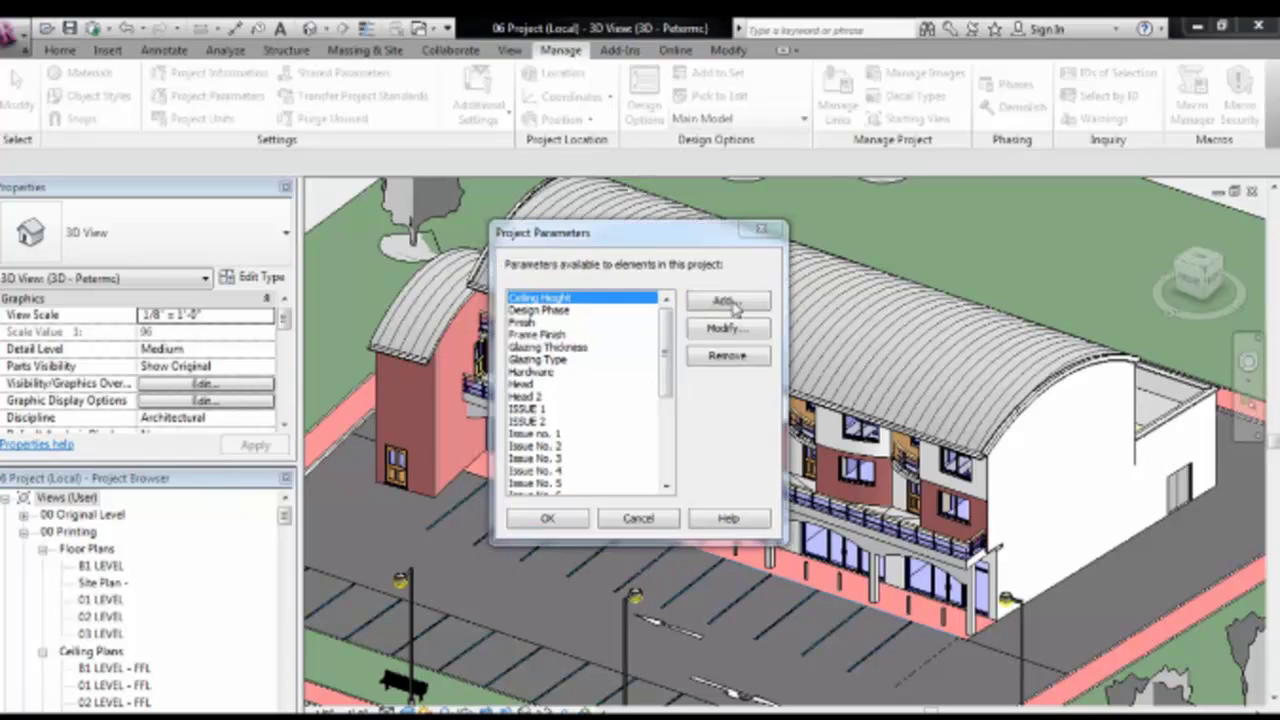
pyautogui.write('San')
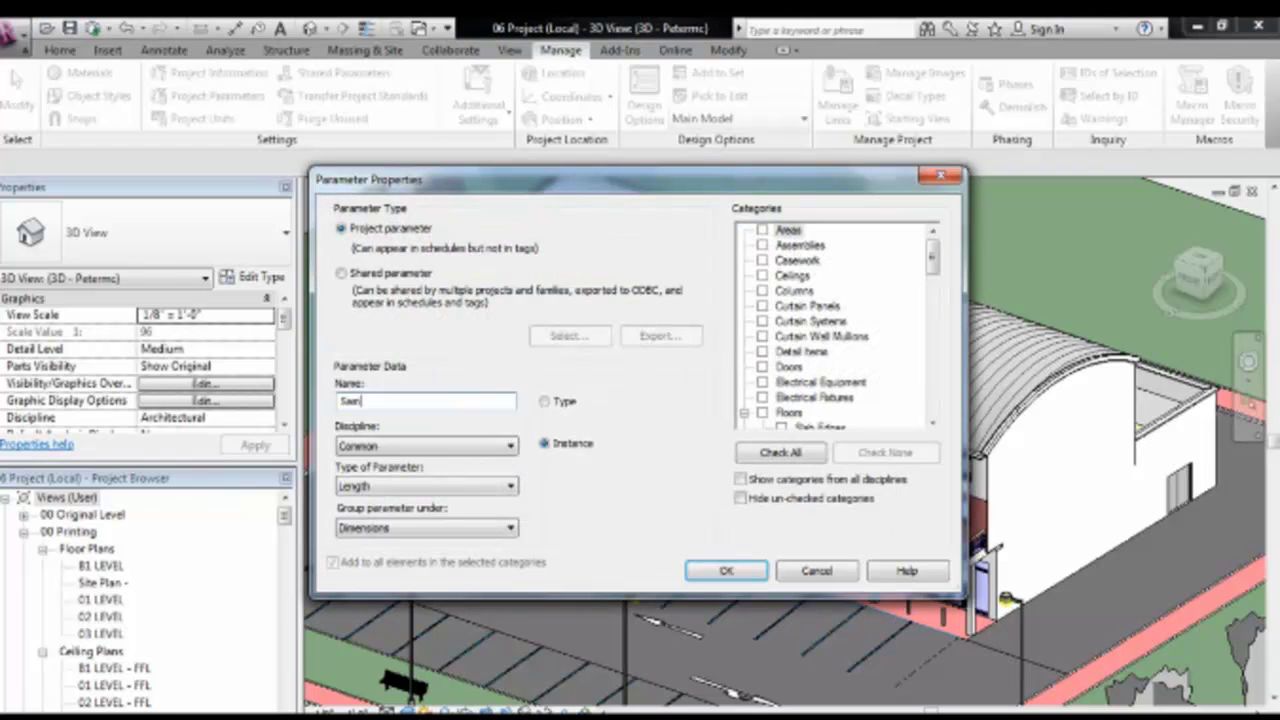
pyautogui.write('ple Code')
pyautogui.click(405, 488)
pyautogui.click(350, 503)
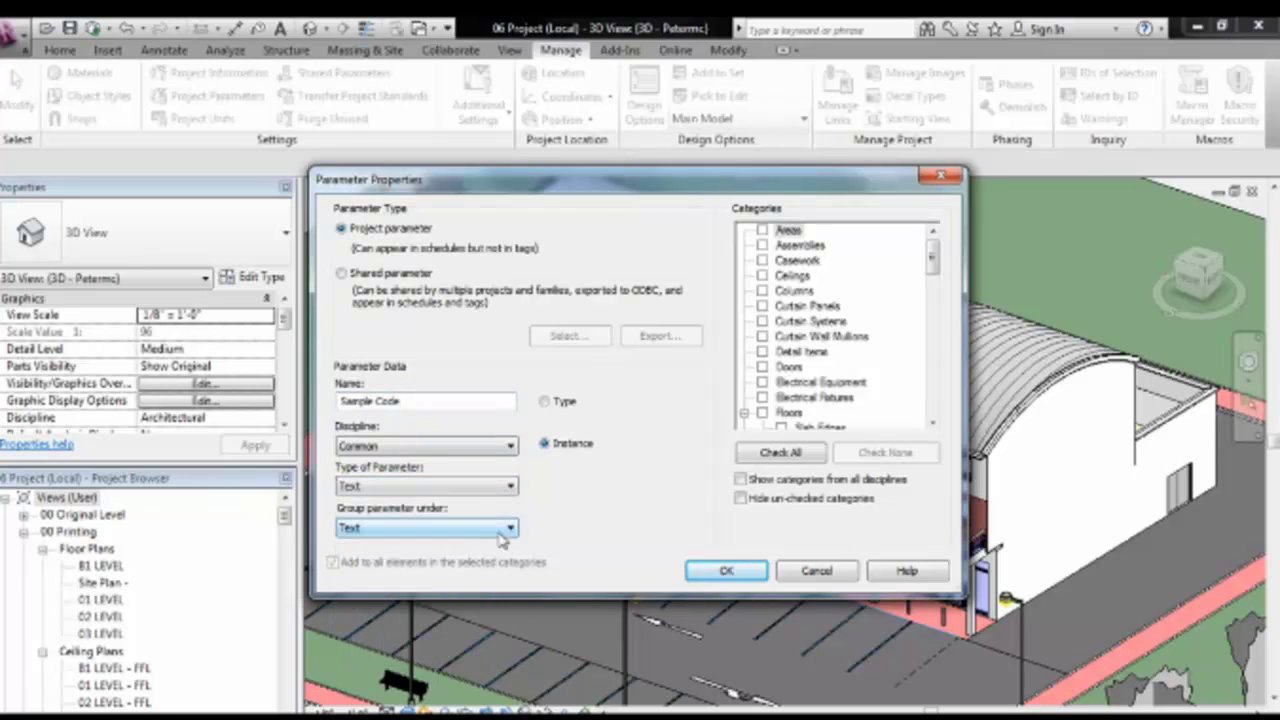
pyautogui.click(498, 532)
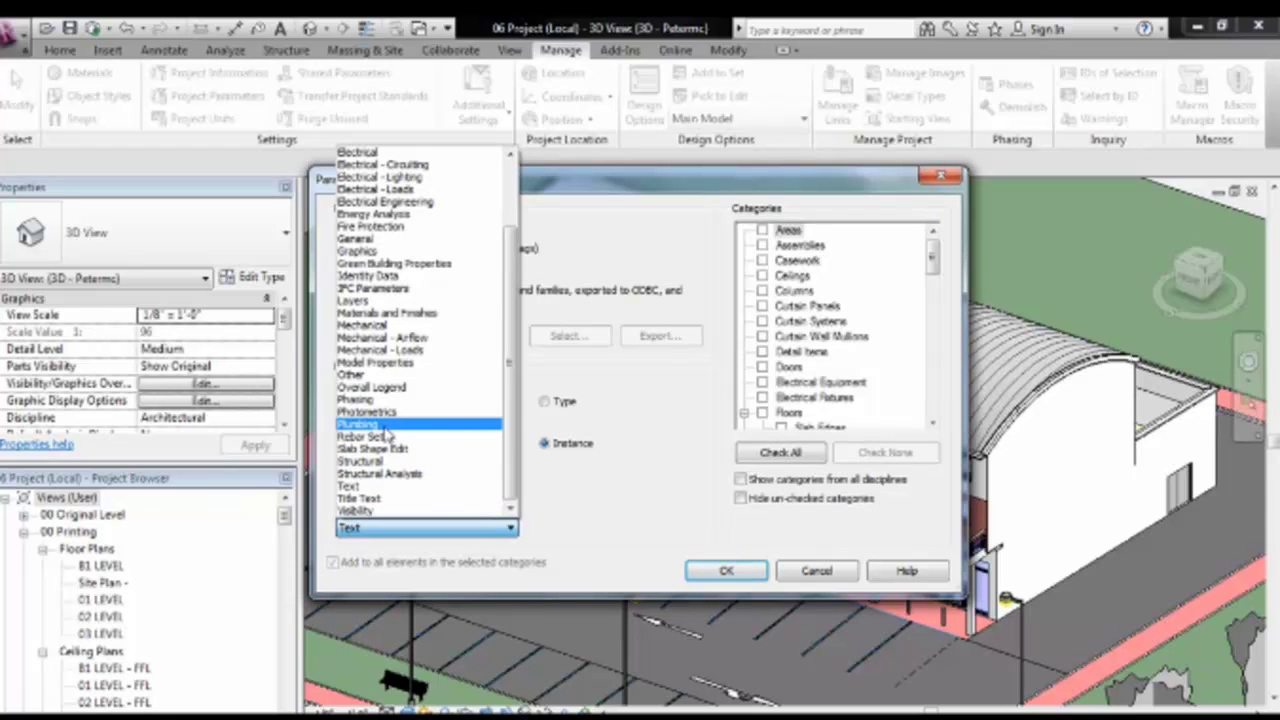
pyautogui.click(372, 276)
pyautogui.click(779, 454)
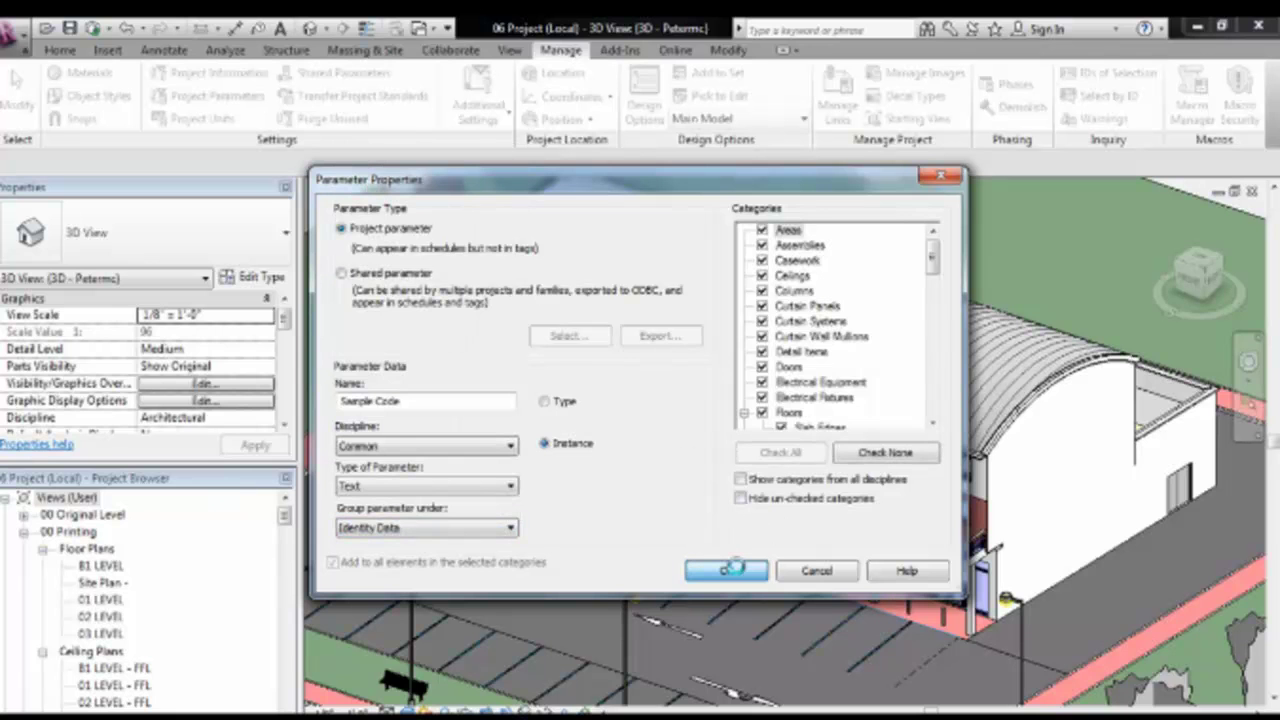
pyautogui.click(732, 568)
# - Add a URL project parameter named Sample Website, grouped under Identity Data for all categories, and accept the project parameters
pyautogui.click(725, 302)
pyautogui.write('Sample')
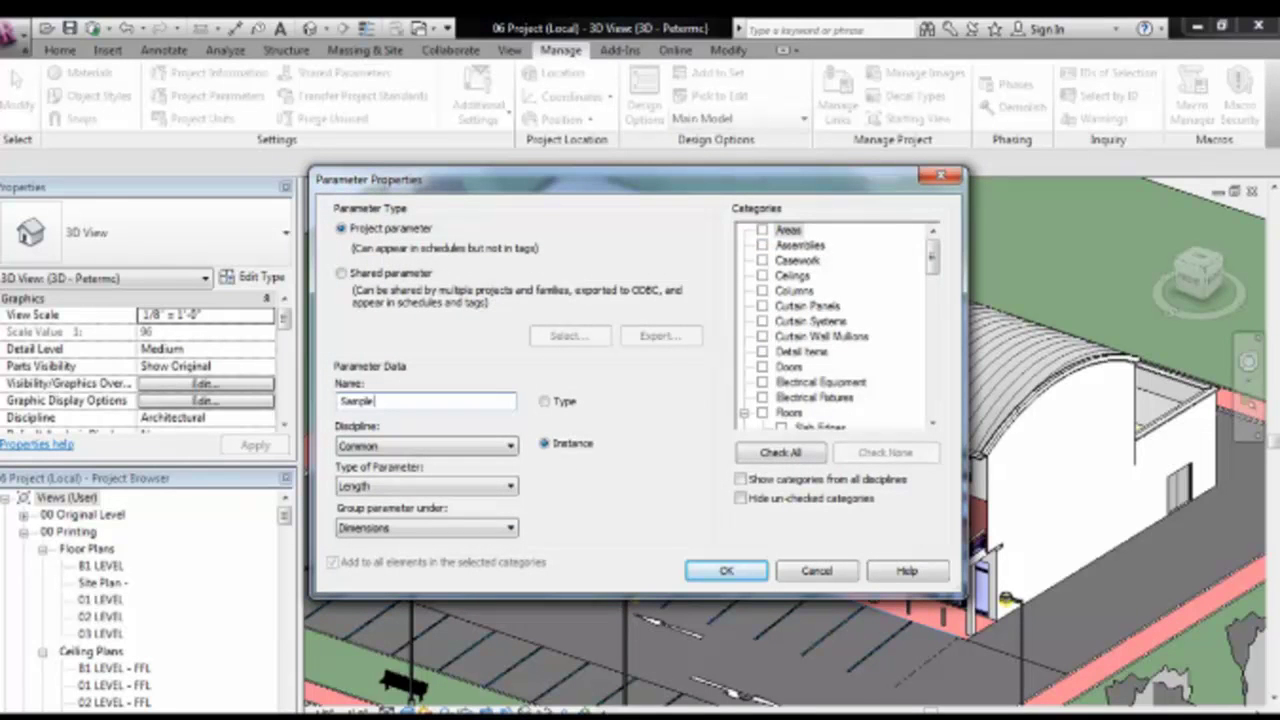
pyautogui.write(' Website')
pyautogui.click(432, 492)
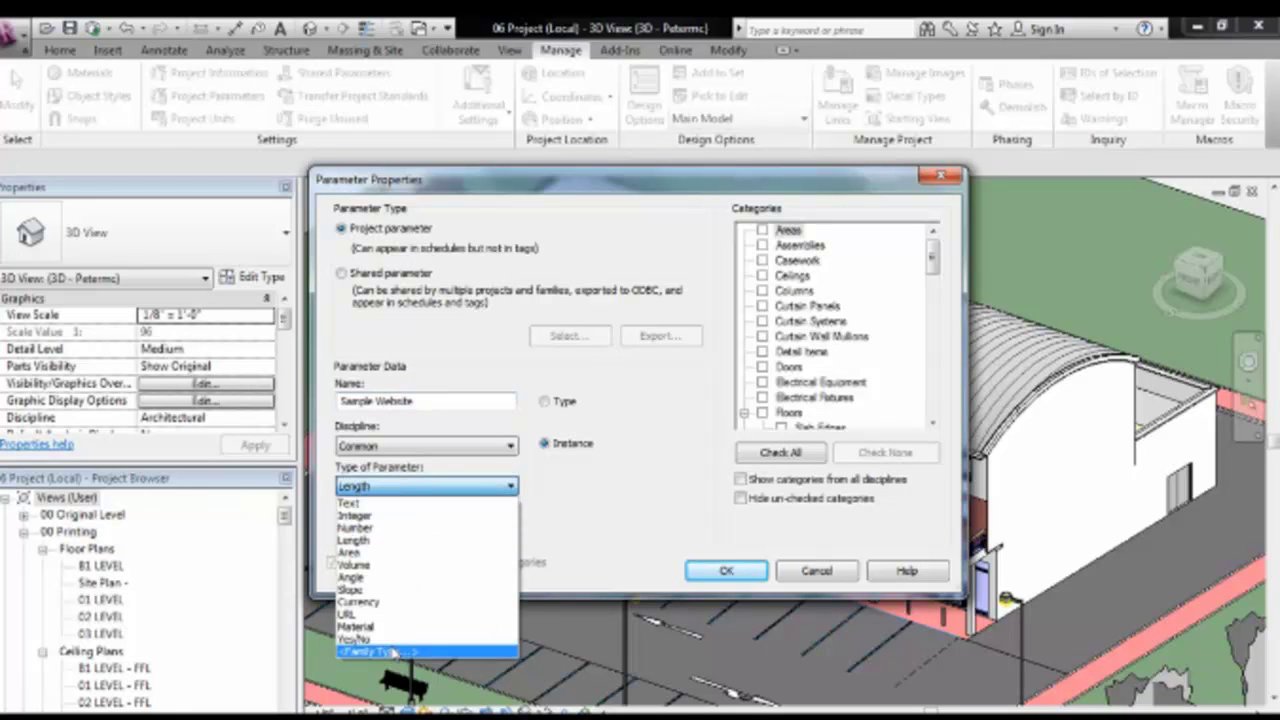
pyautogui.click(368, 614)
pyautogui.click(406, 530)
pyautogui.click(406, 531)
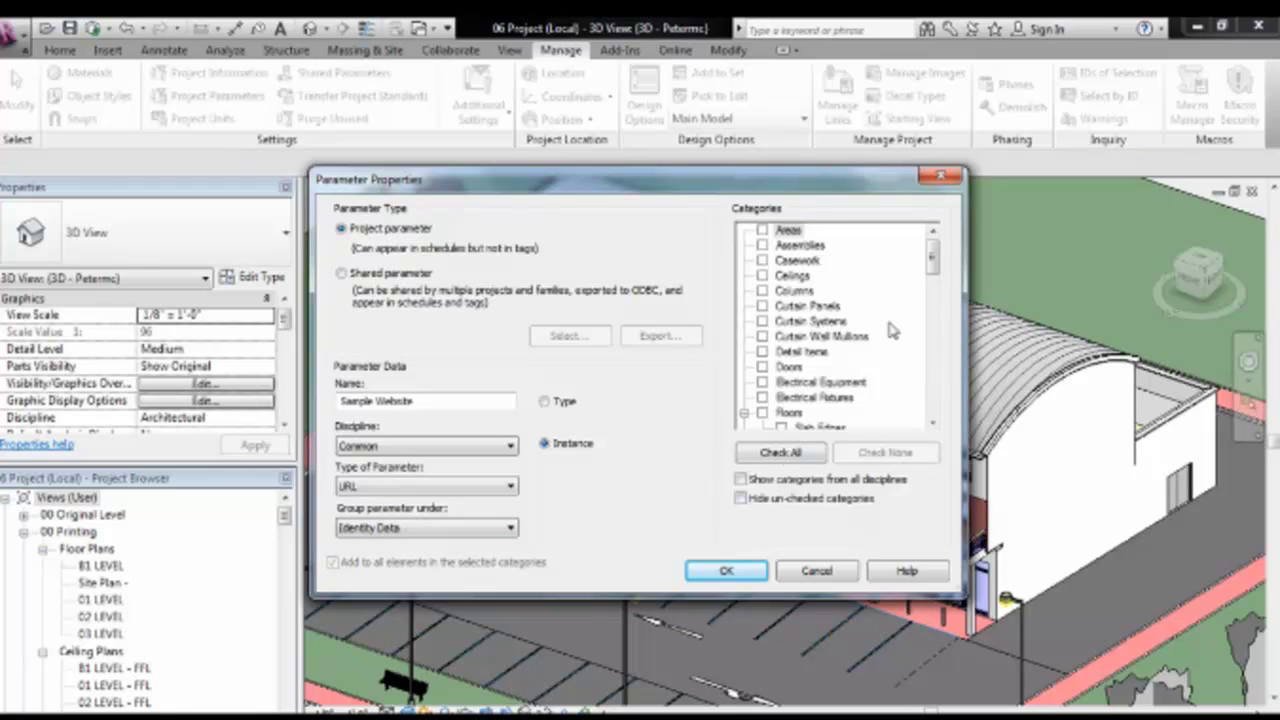
pyautogui.click(786, 453)
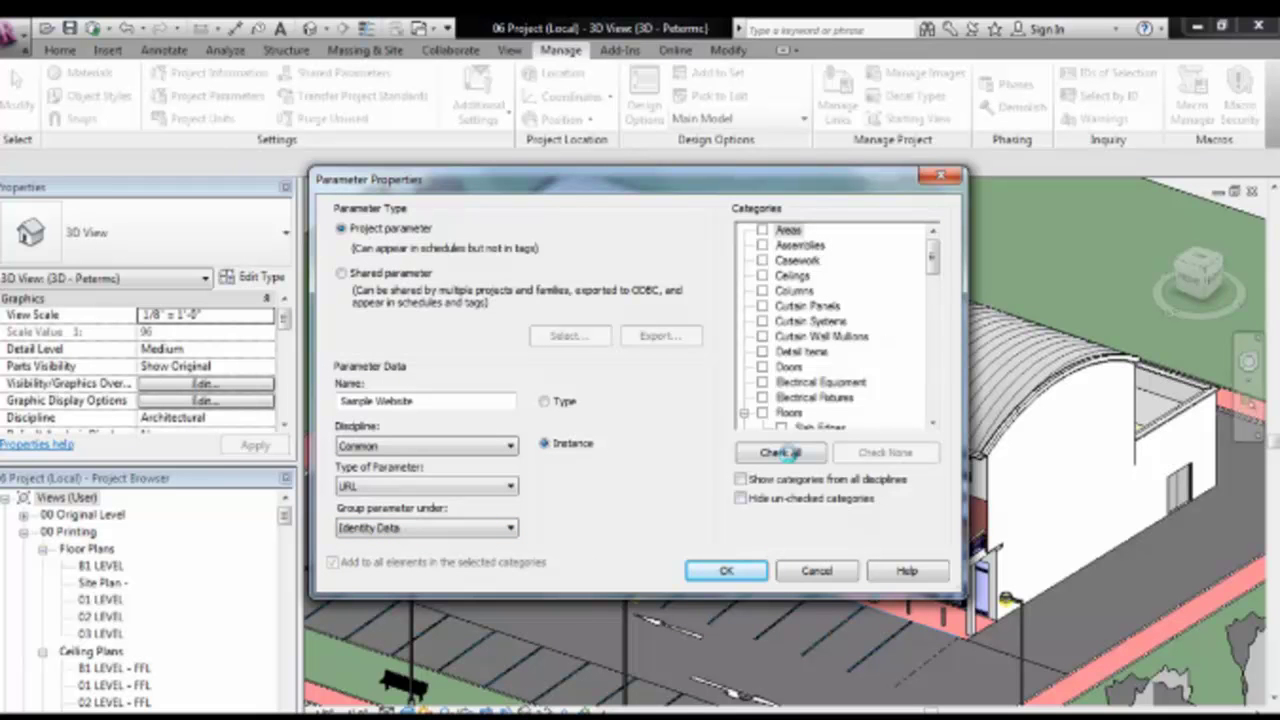
pyautogui.click(725, 570)
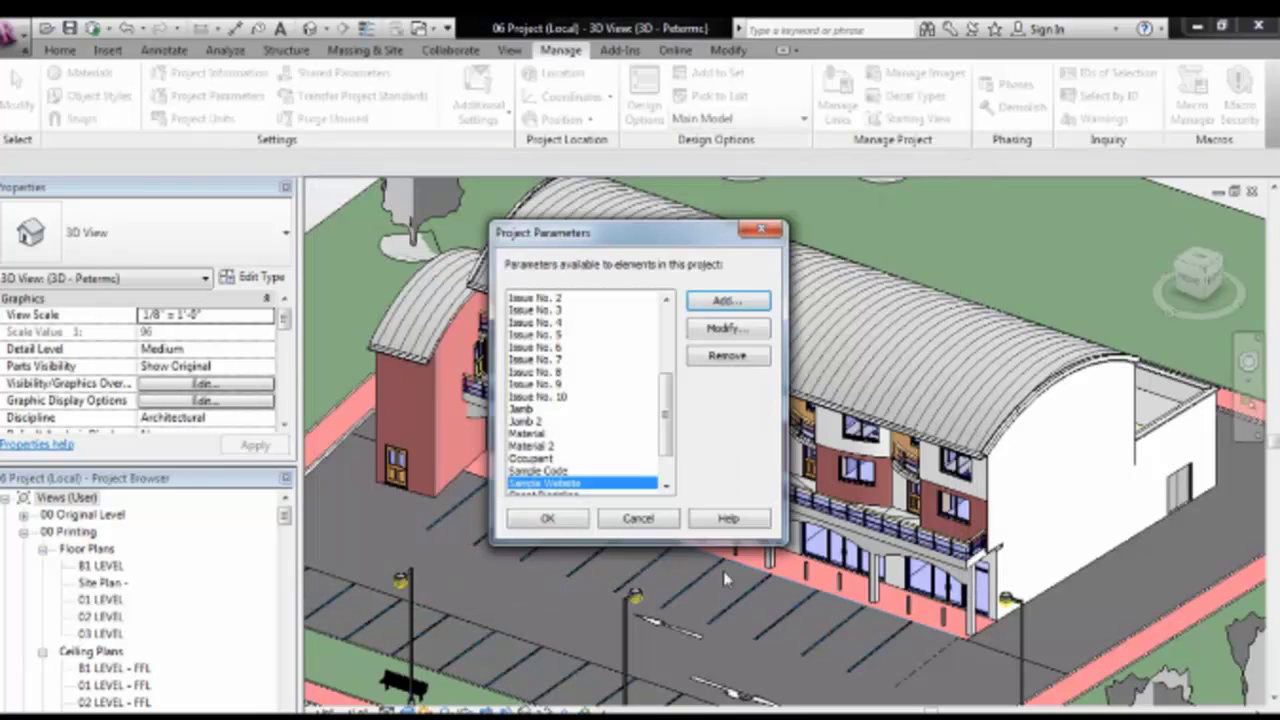
pyautogui.click(547, 518)
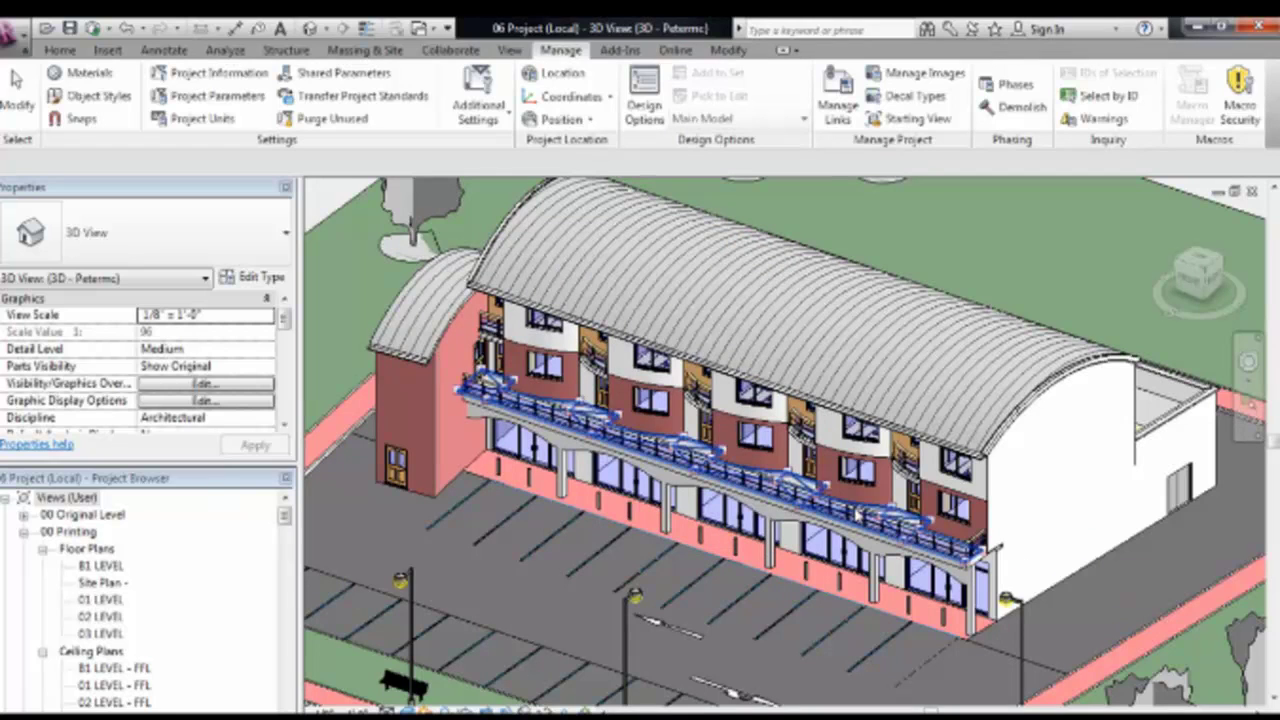
# - Set the Sample Code of the fourth window in the lower row of the front facade to 12.0001.003
pyautogui.click(859, 476)
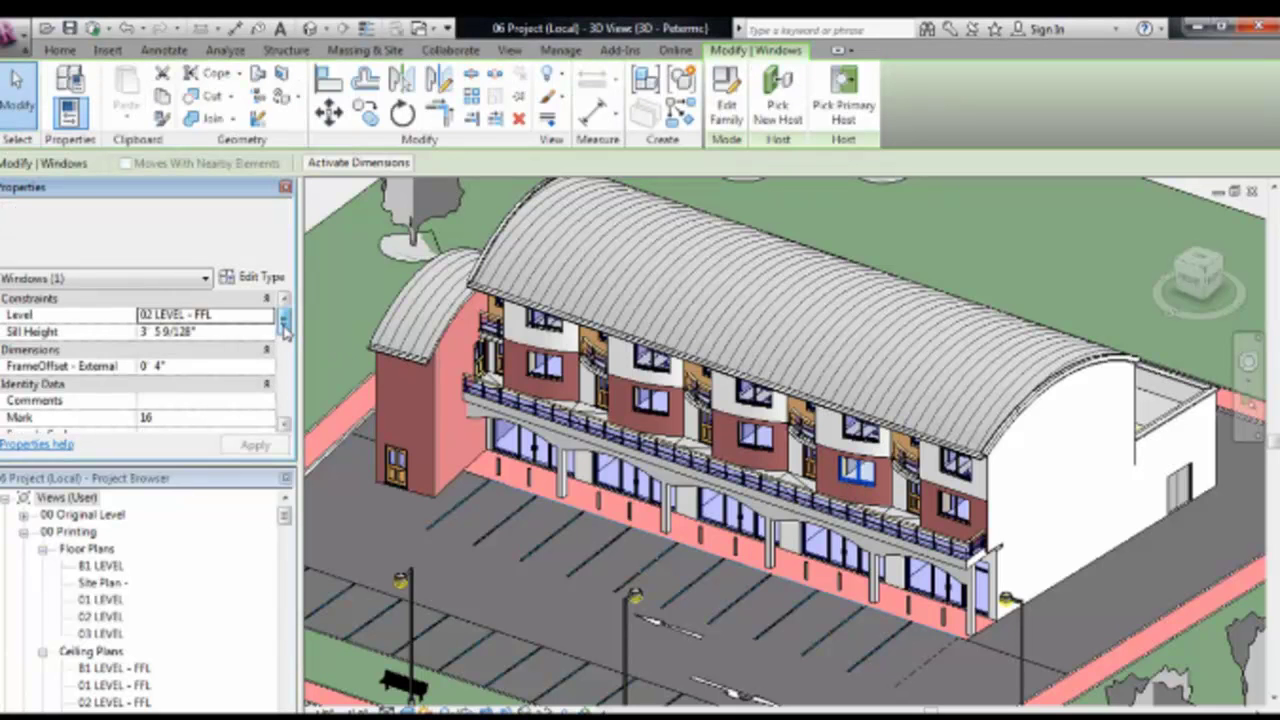
pyautogui.moveTo(284, 326); pyautogui.dragTo(286, 352)
pyautogui.click(152, 366)
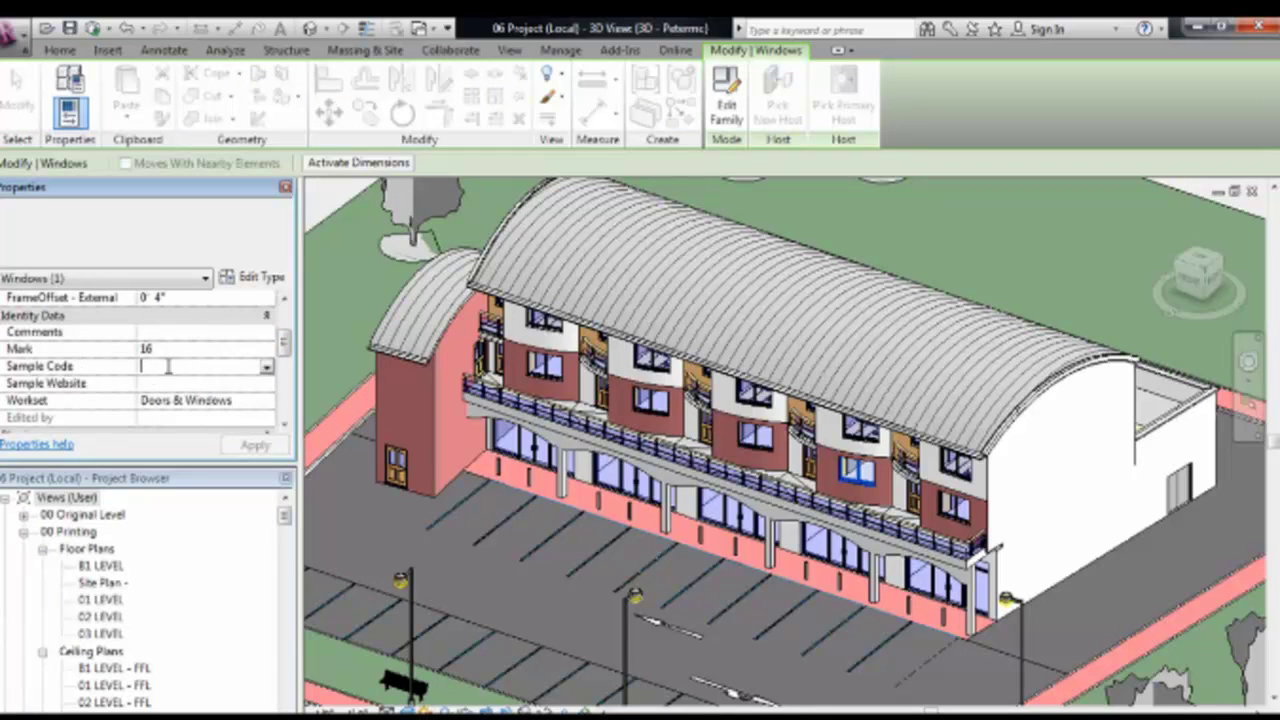
pyautogui.write('12.0001.003')
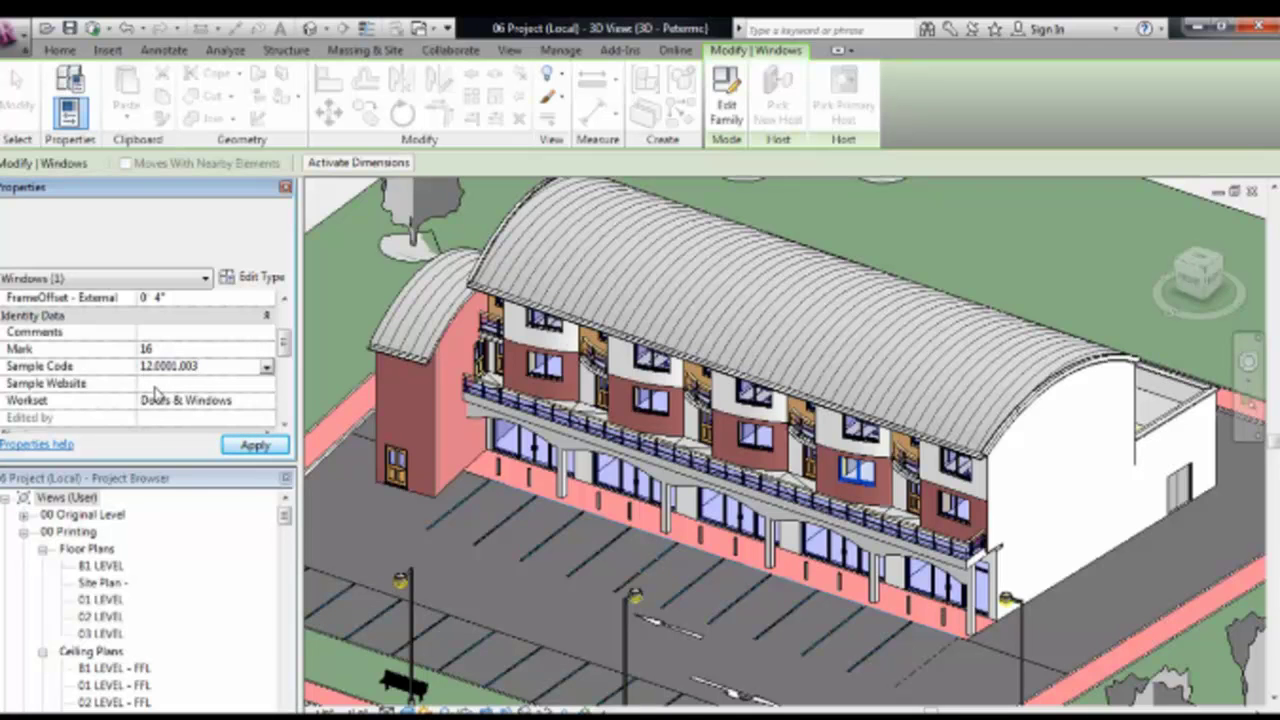
# - Paste the window manufacturer's web address into the selected window's Sample Website property, apply it, and deselect the window
pyautogui.click(157, 383)
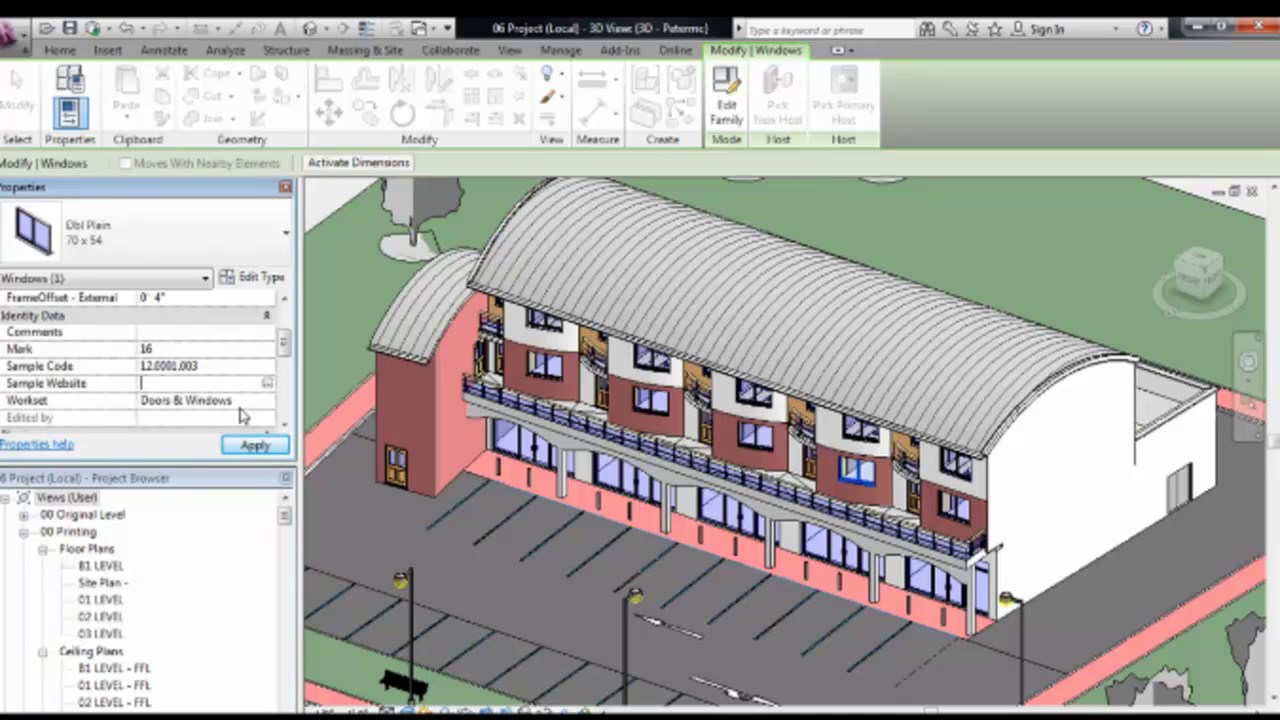
pyautogui.hotkey('ctrl', 'v')
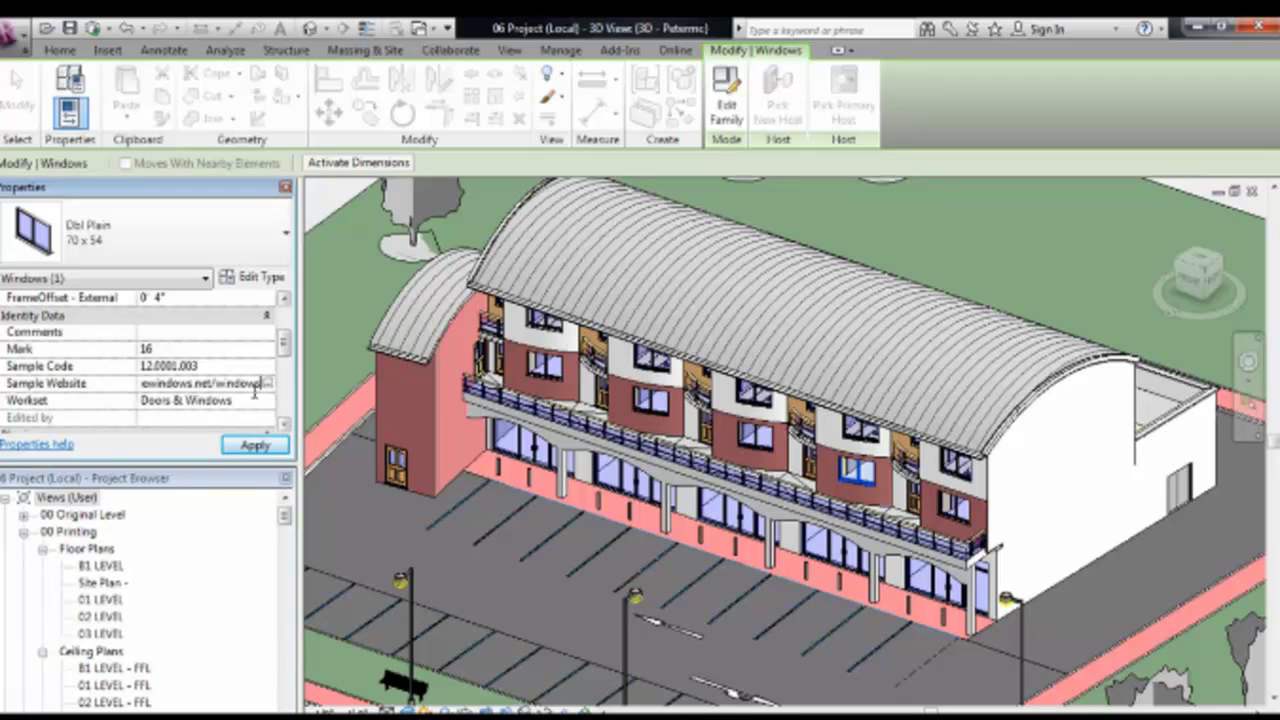
pyautogui.click(260, 448)
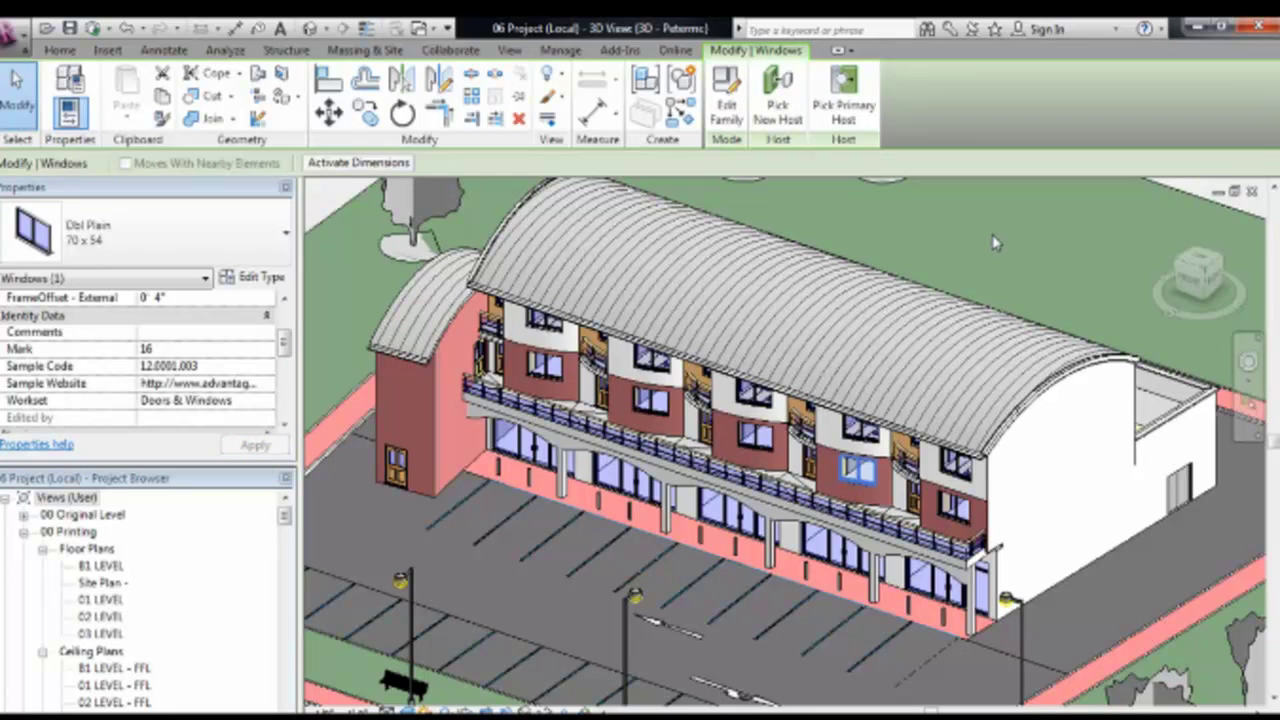
pyautogui.press('Escape')
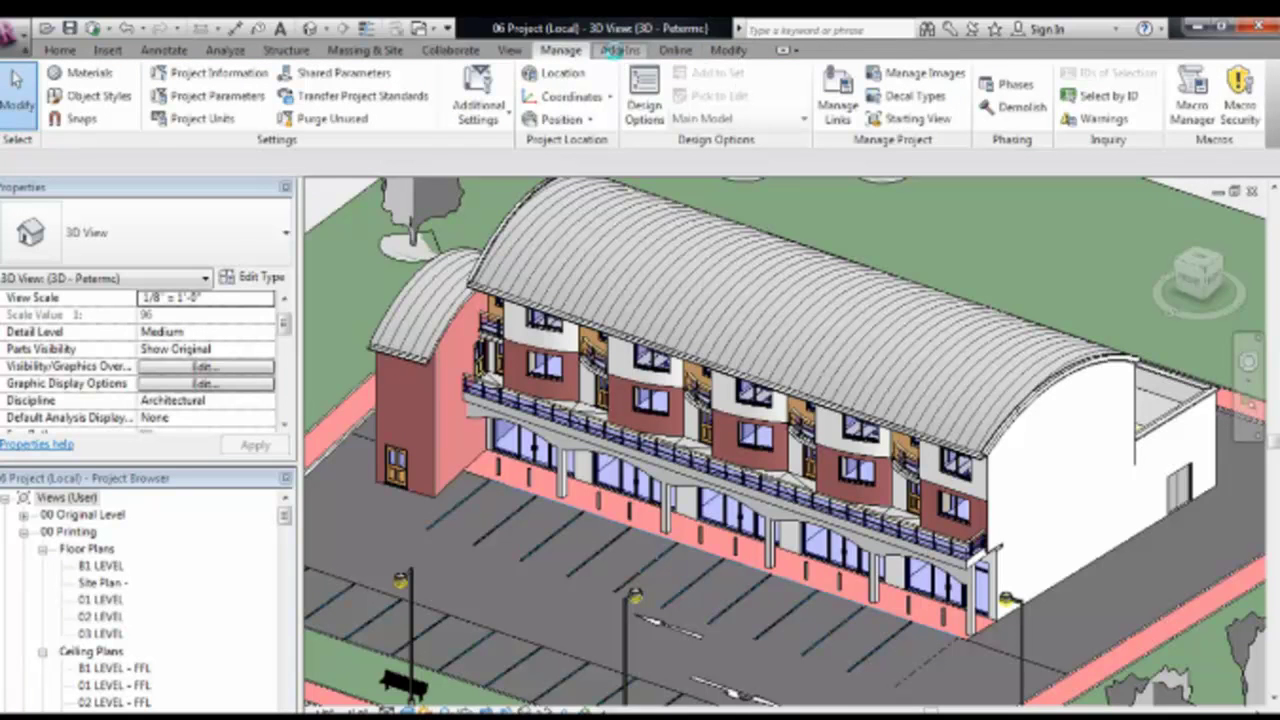
# - Start a 3D PDF export of the model and set its output file to 06 Sample (No model Tree)
pyautogui.click(616, 51)
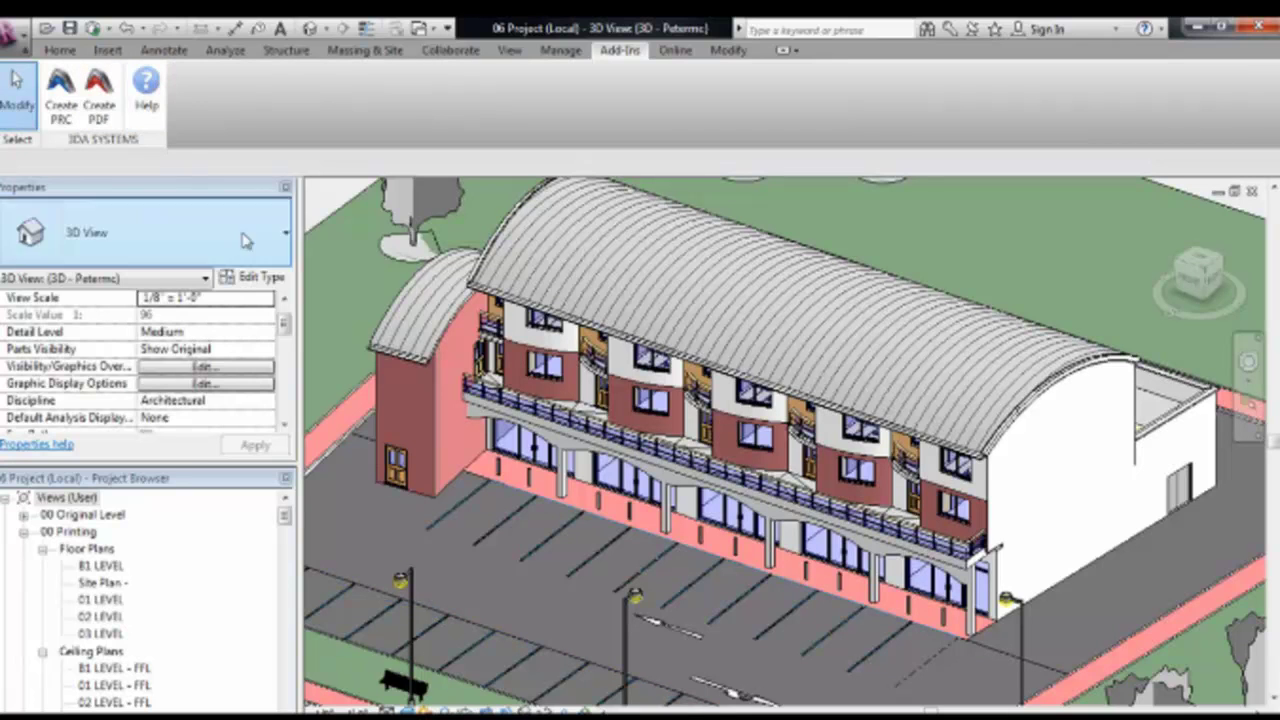
pyautogui.click(99, 100)
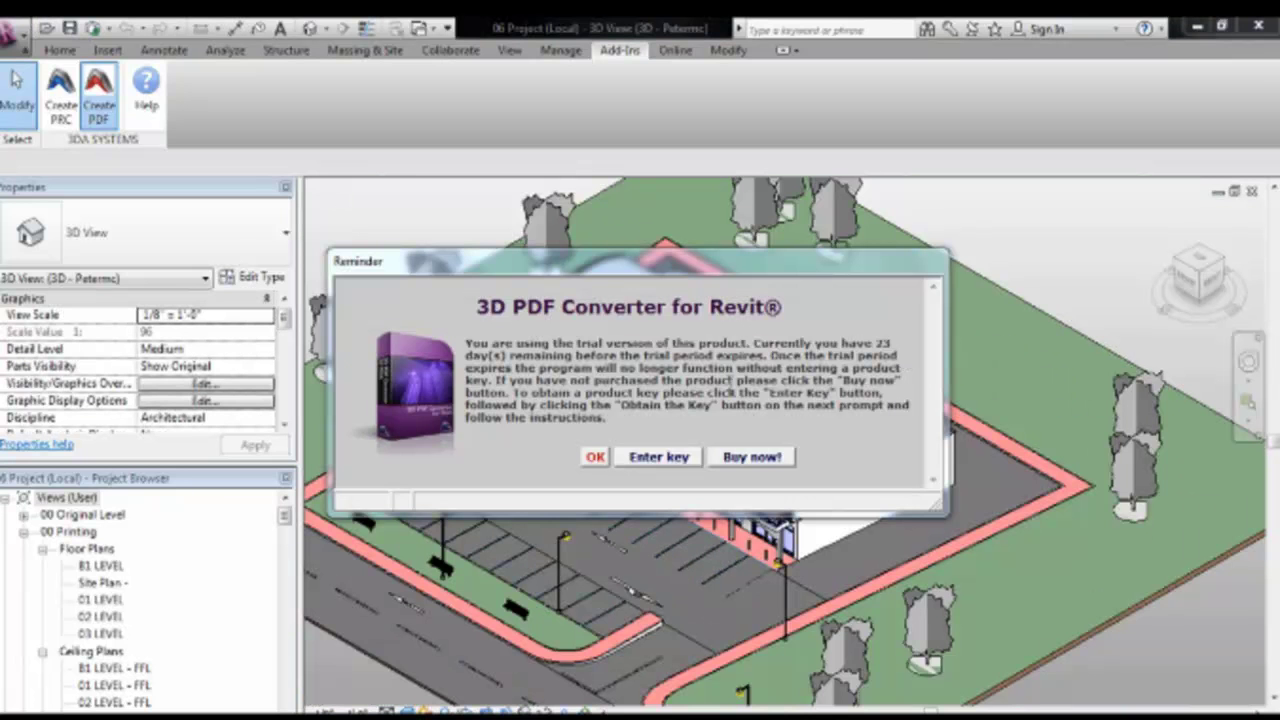
pyautogui.click(595, 458)
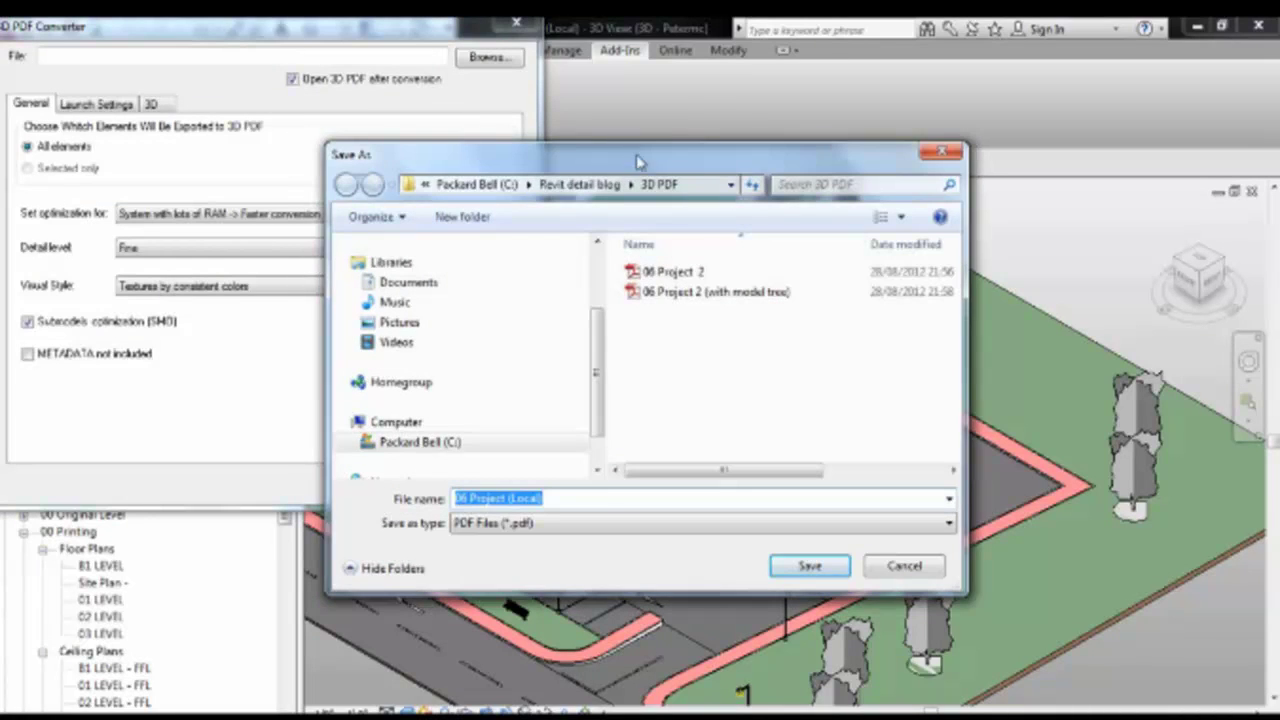
pyautogui.click(552, 499)
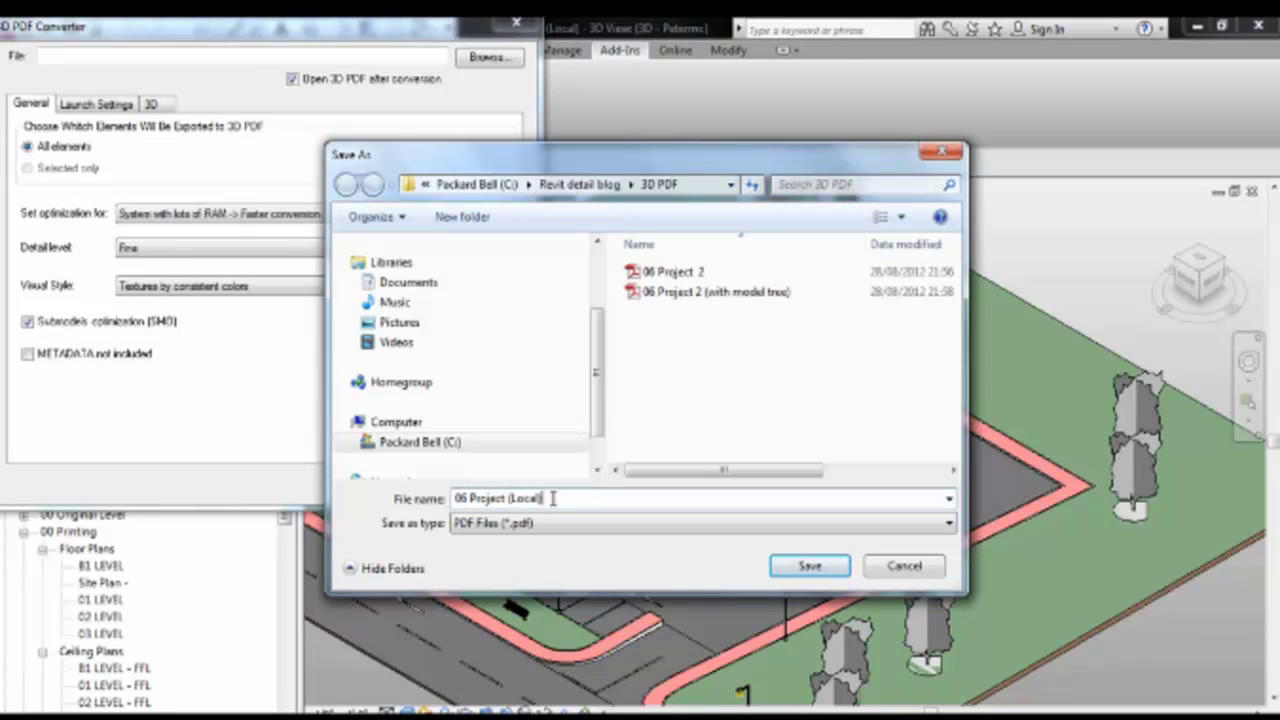
pyautogui.moveTo(552, 499); pyautogui.dragTo(470, 499)
pyautogui.write('Sample (No model')
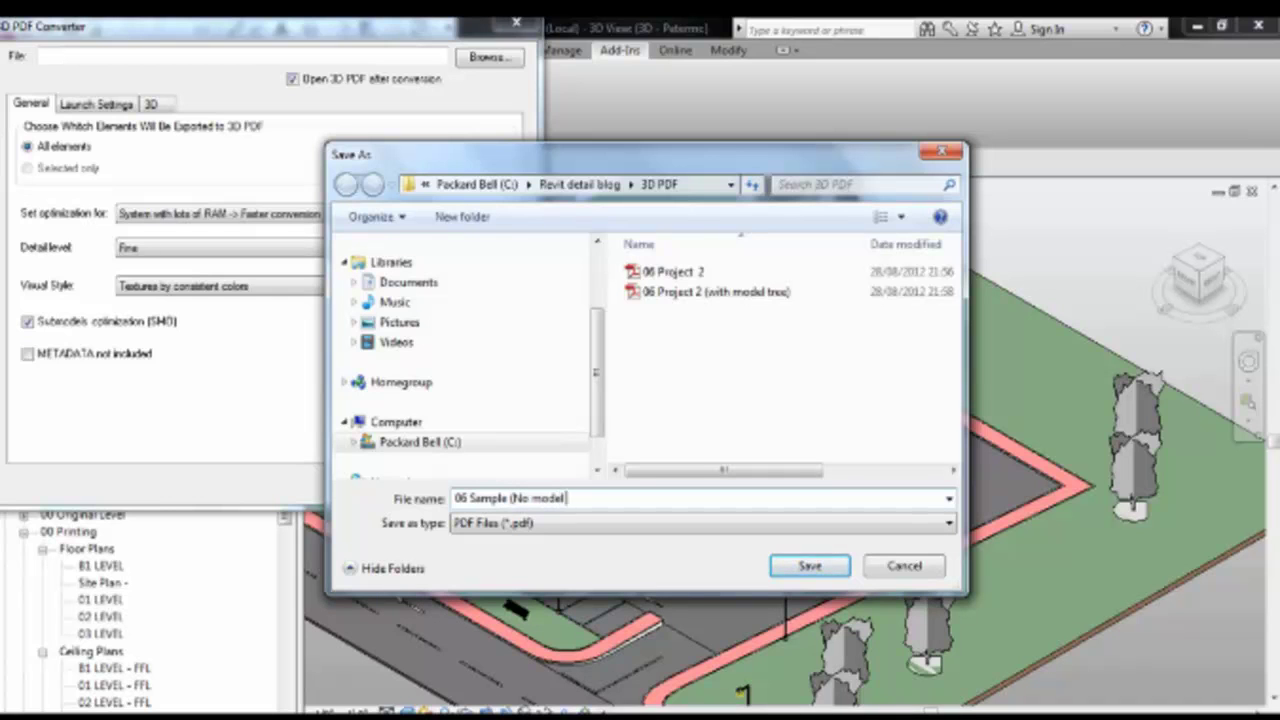
pyautogui.write(' Tree)')
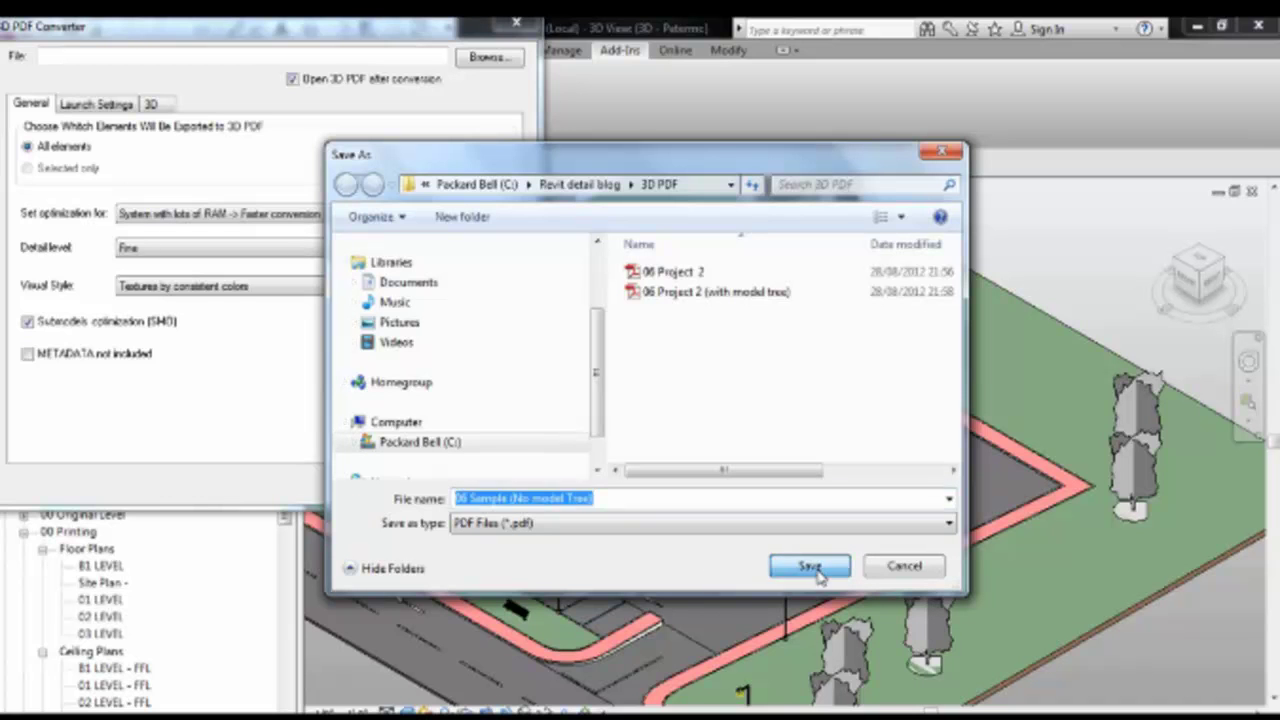
pyautogui.click(810, 566)
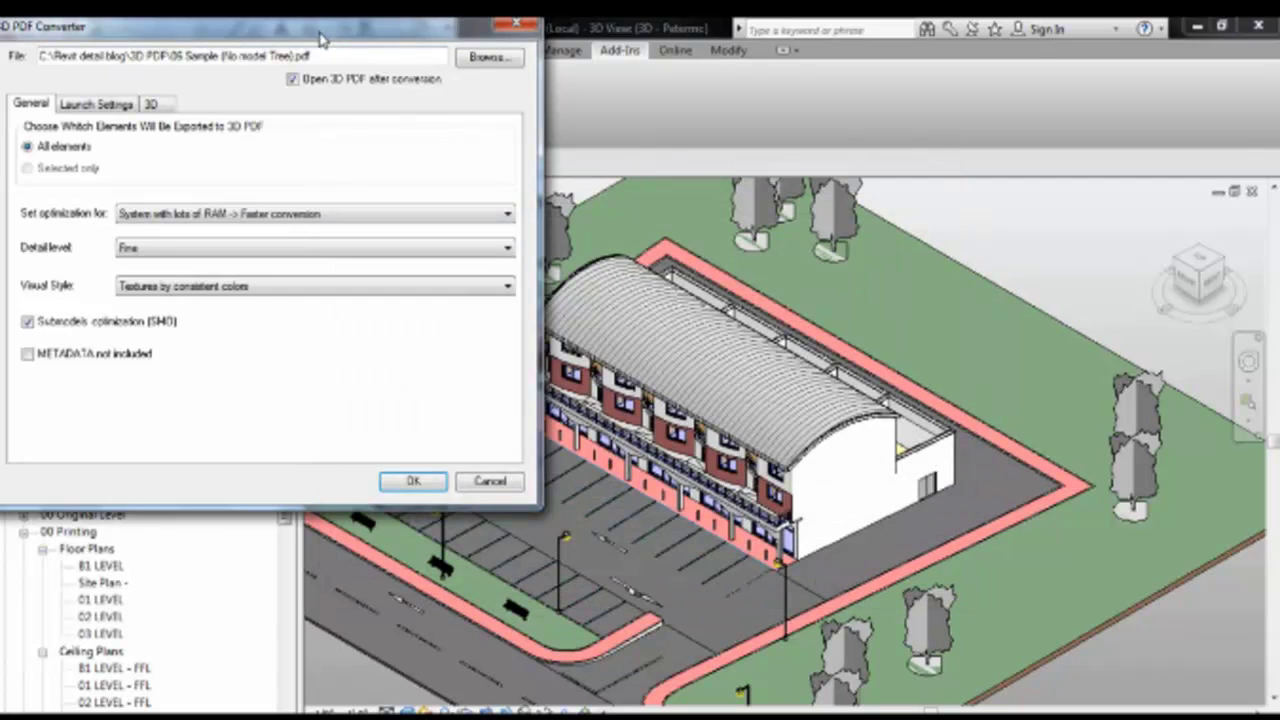
# - Choose a border width for the 3D content in the PDF converter's launch settings
pyautogui.moveTo(325, 40); pyautogui.dragTo(655, 148)
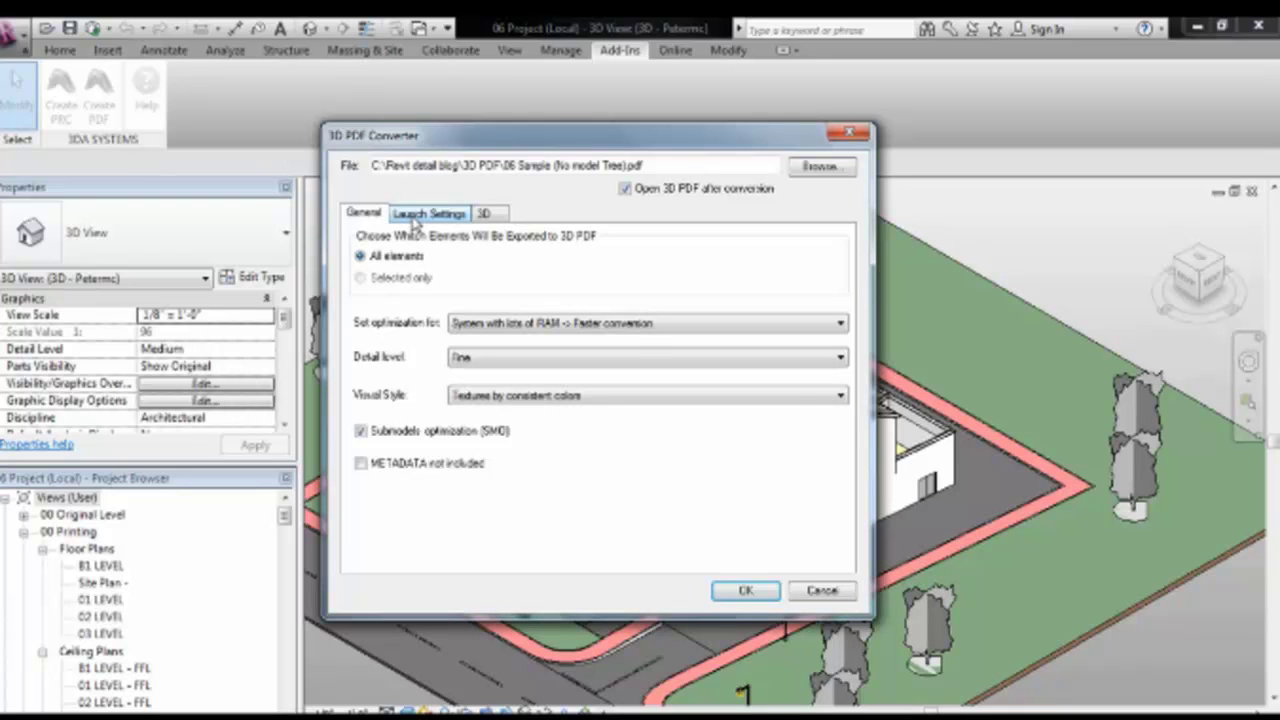
pyautogui.click(416, 216)
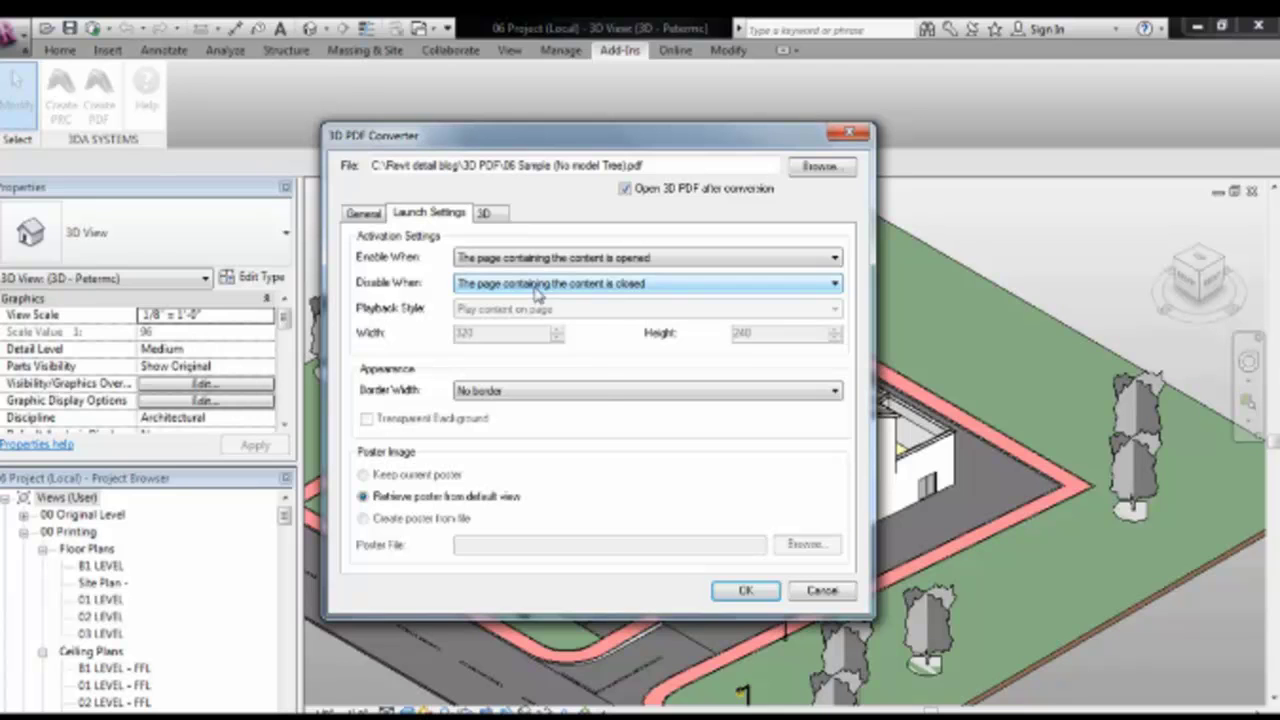
pyautogui.click(603, 397)
pyautogui.click(489, 446)
# - Set the default background color of the 3D PDF display to light grey
pyautogui.click(486, 214)
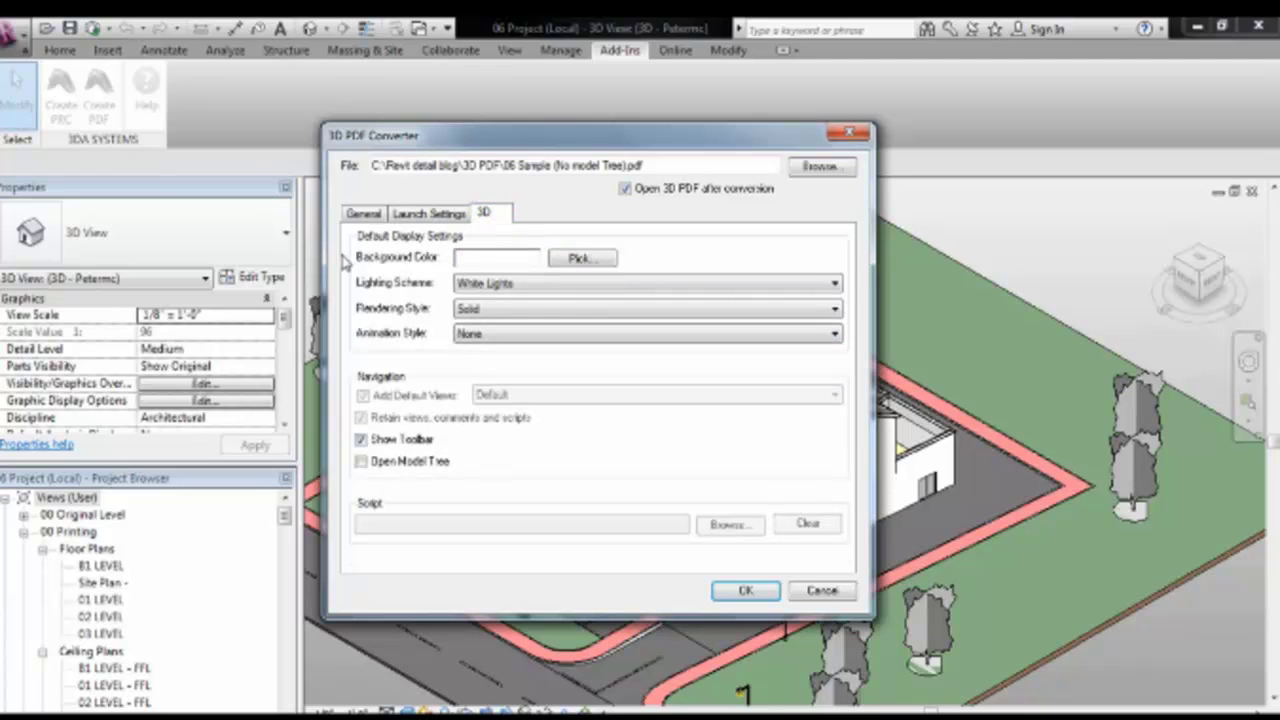
pyautogui.click(582, 259)
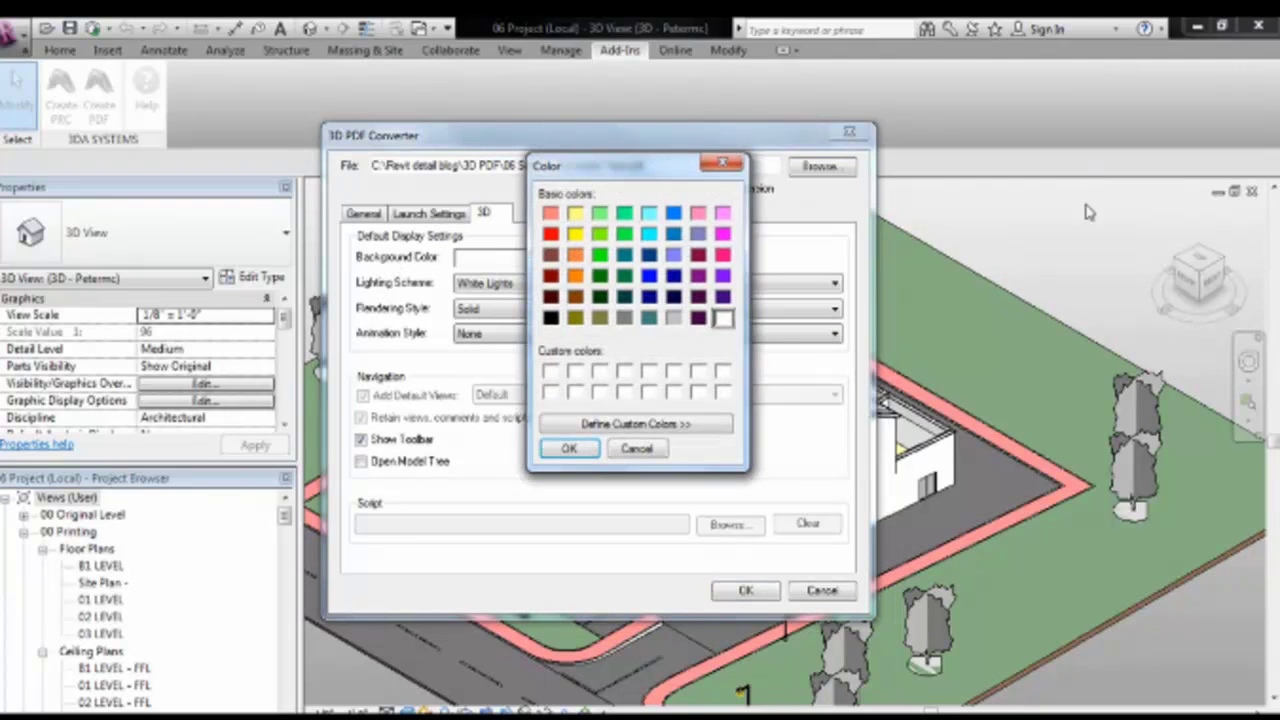
pyautogui.click(673, 318)
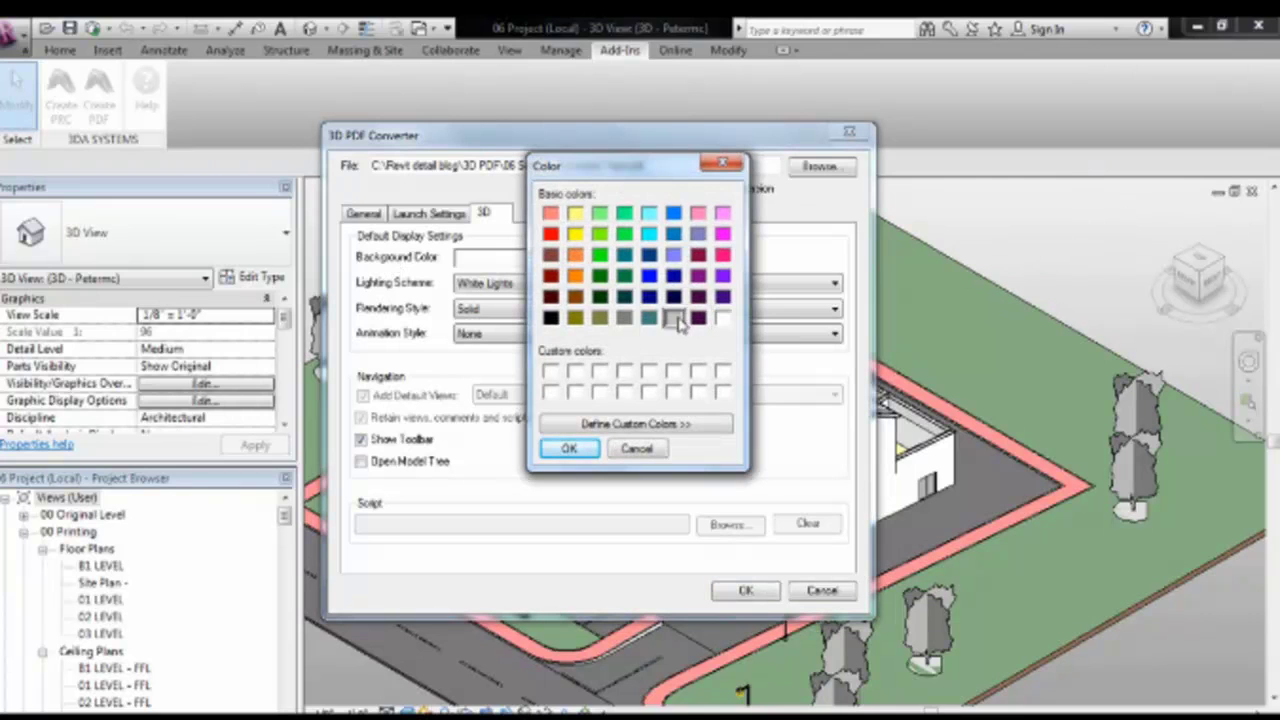
pyautogui.click(568, 450)
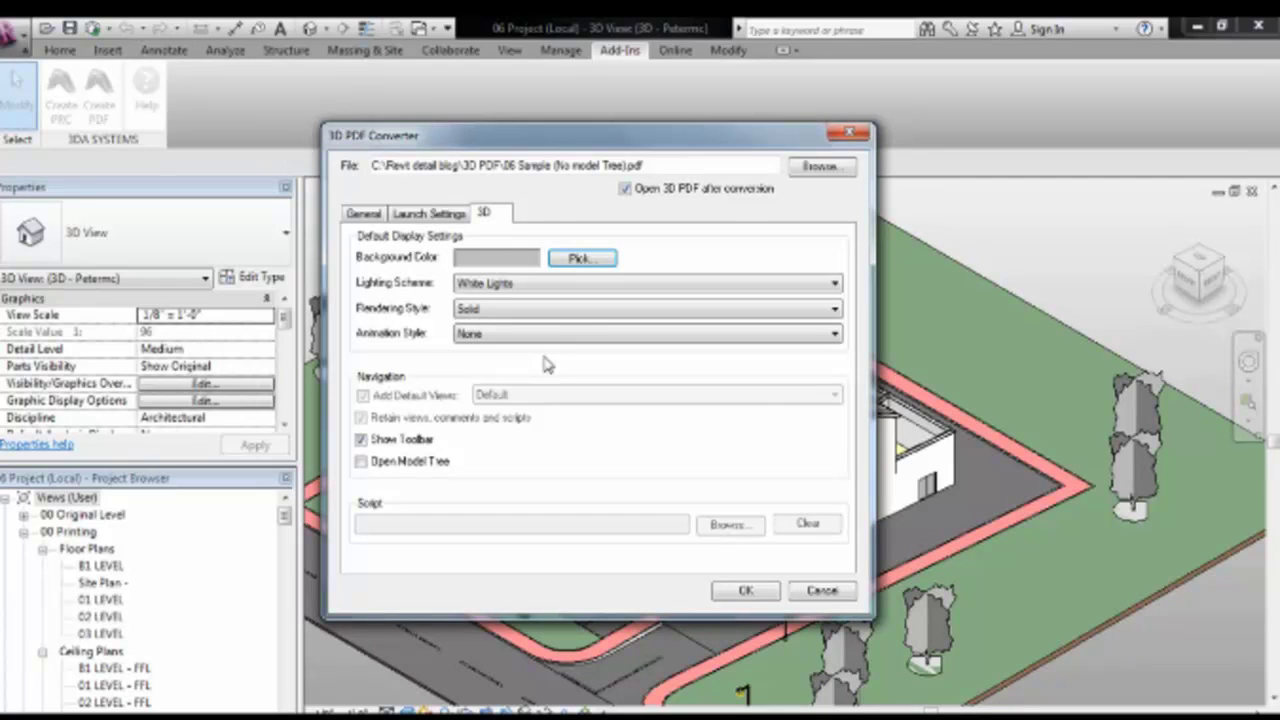
pyautogui.click(582, 258)
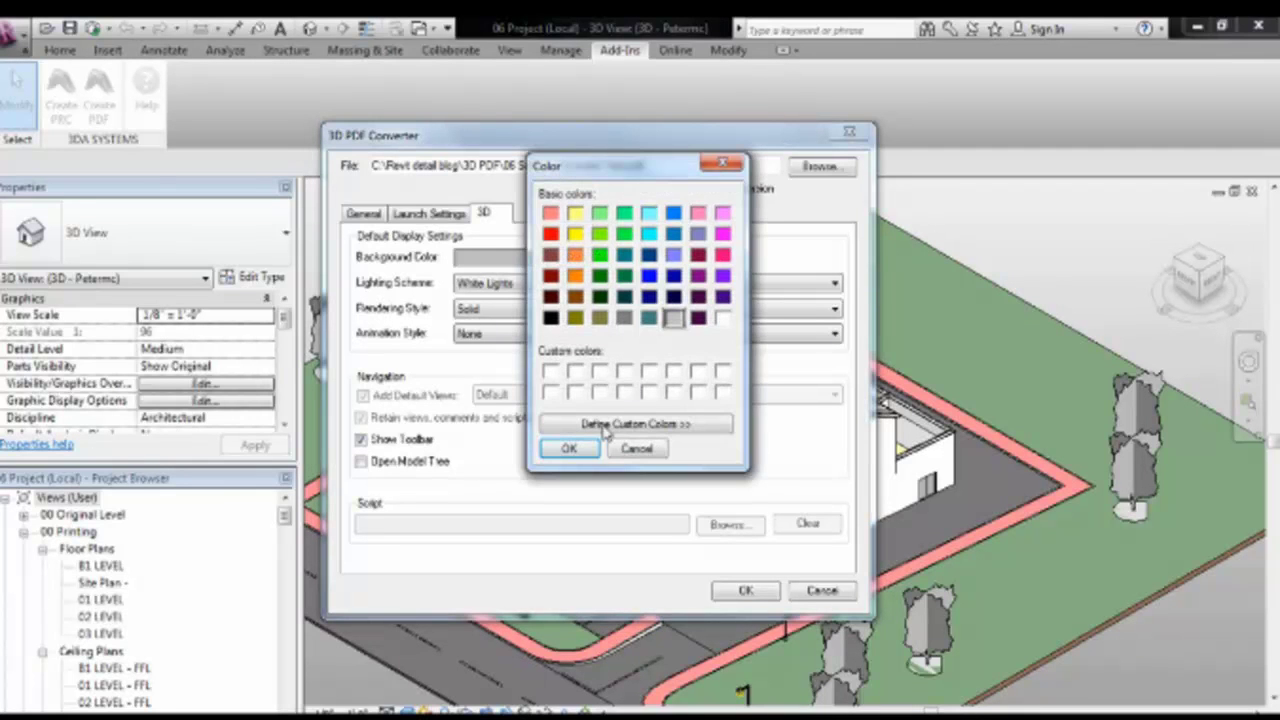
pyautogui.click(568, 449)
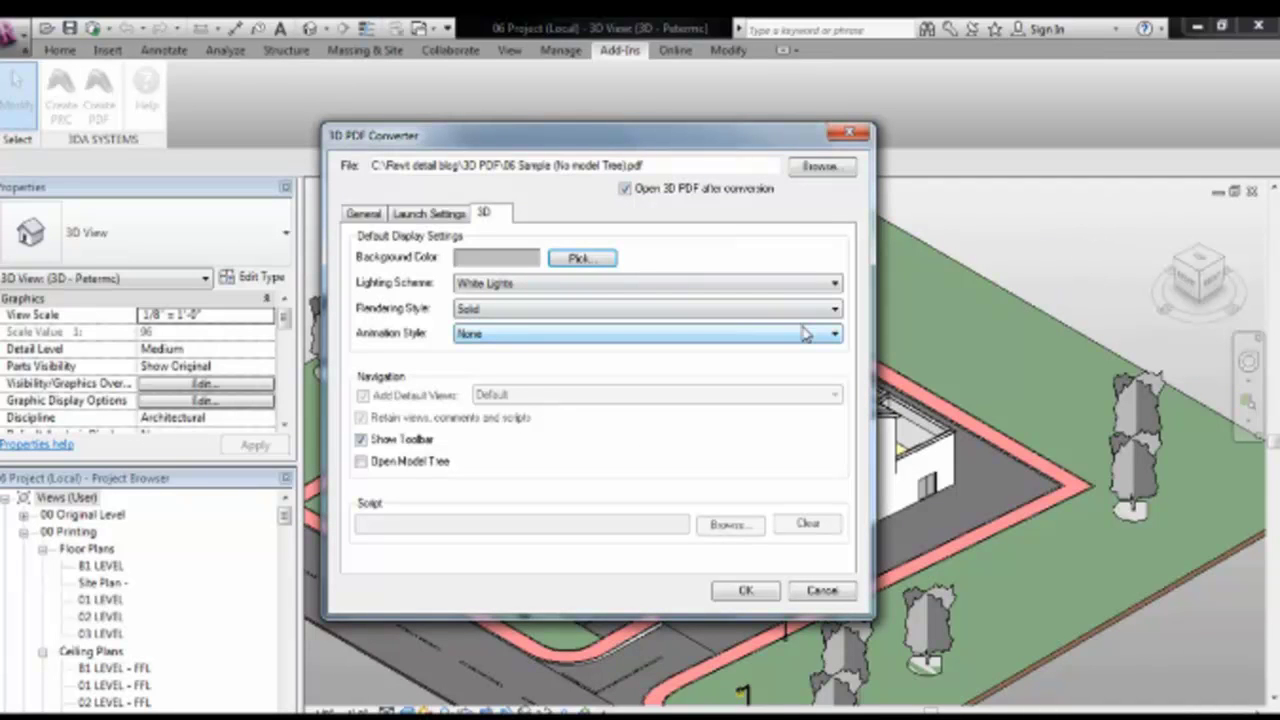
# - Set the default rendering style to Shaded Illustration and run the 3D PDF conversion
pyautogui.click(493, 314)
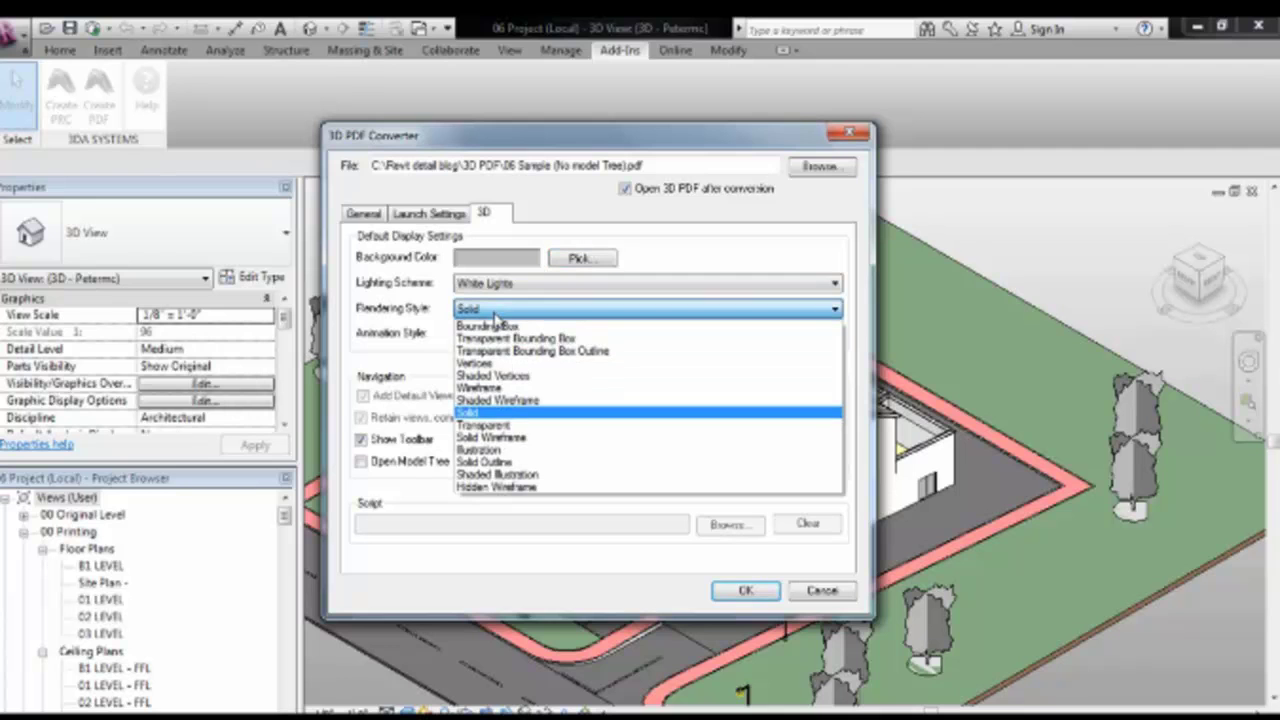
pyautogui.click(491, 479)
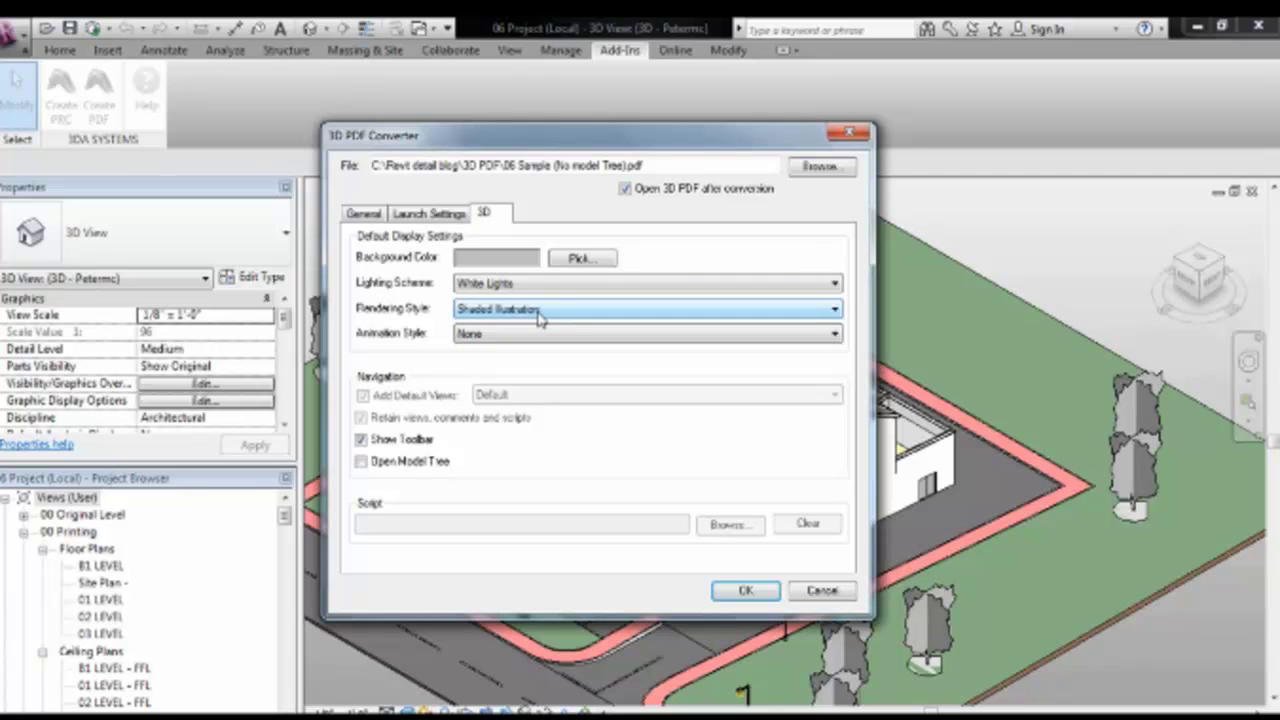
pyautogui.click(895, 488)
pyautogui.click(744, 592)
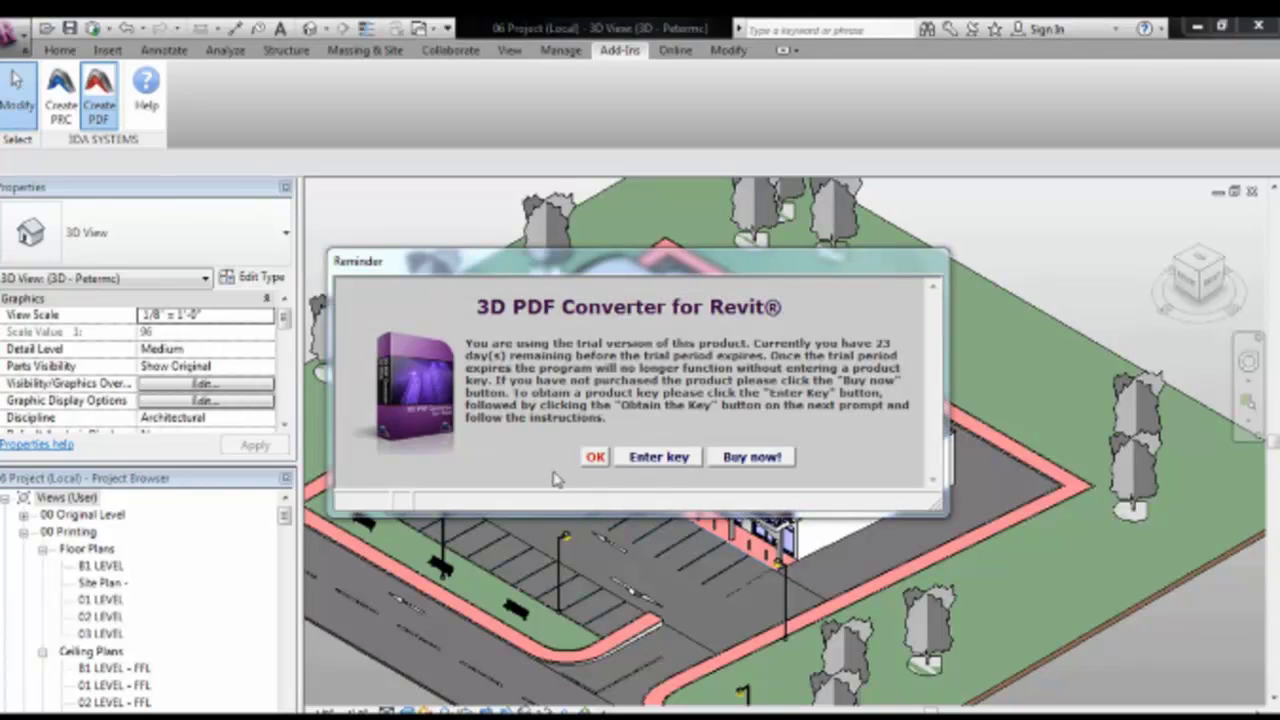
# - Start another 3D PDF export past the trial reminder and name its output file 06 Sample (With model Tree)
pyautogui.click(594, 457)
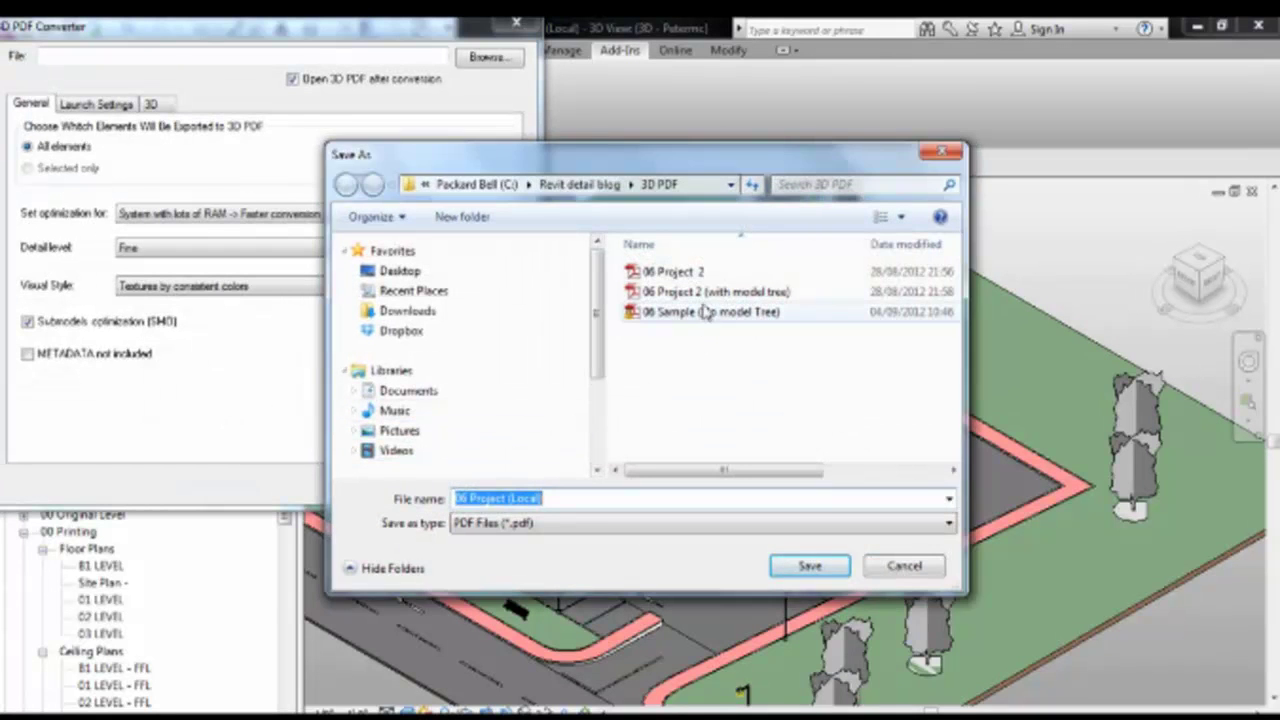
pyautogui.click(690, 314)
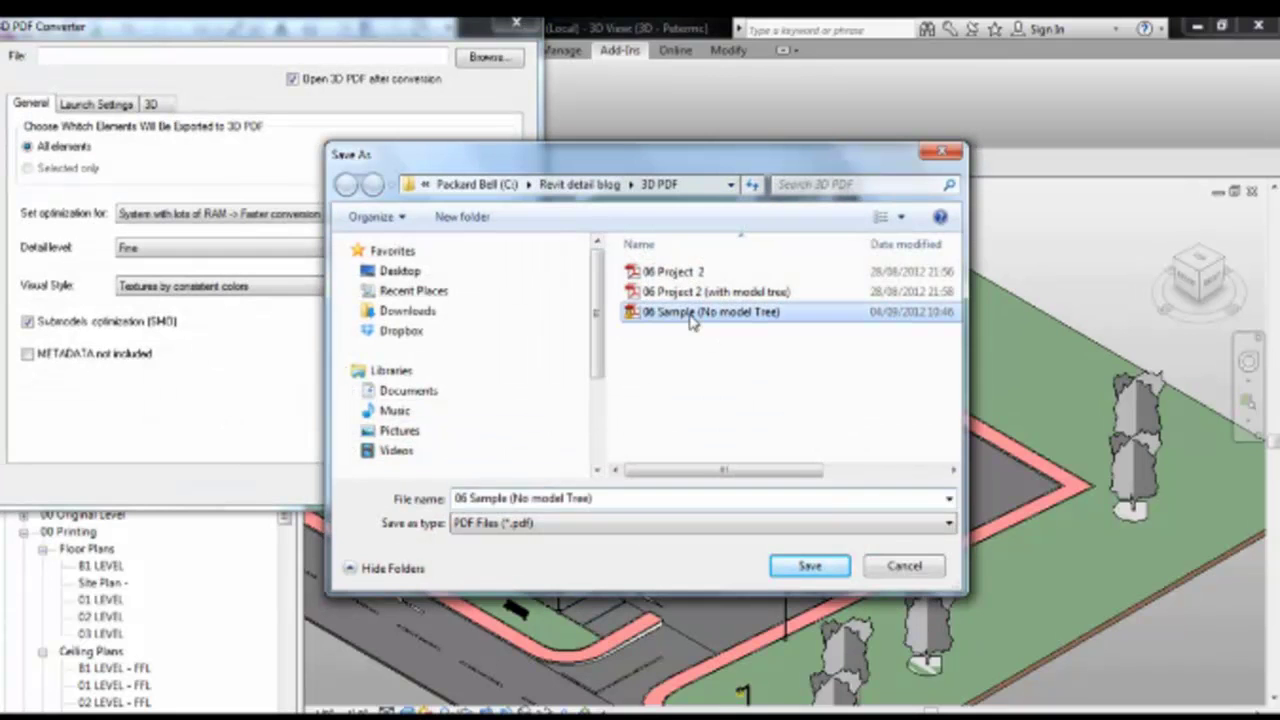
pyautogui.click(516, 498)
pyautogui.click(528, 497)
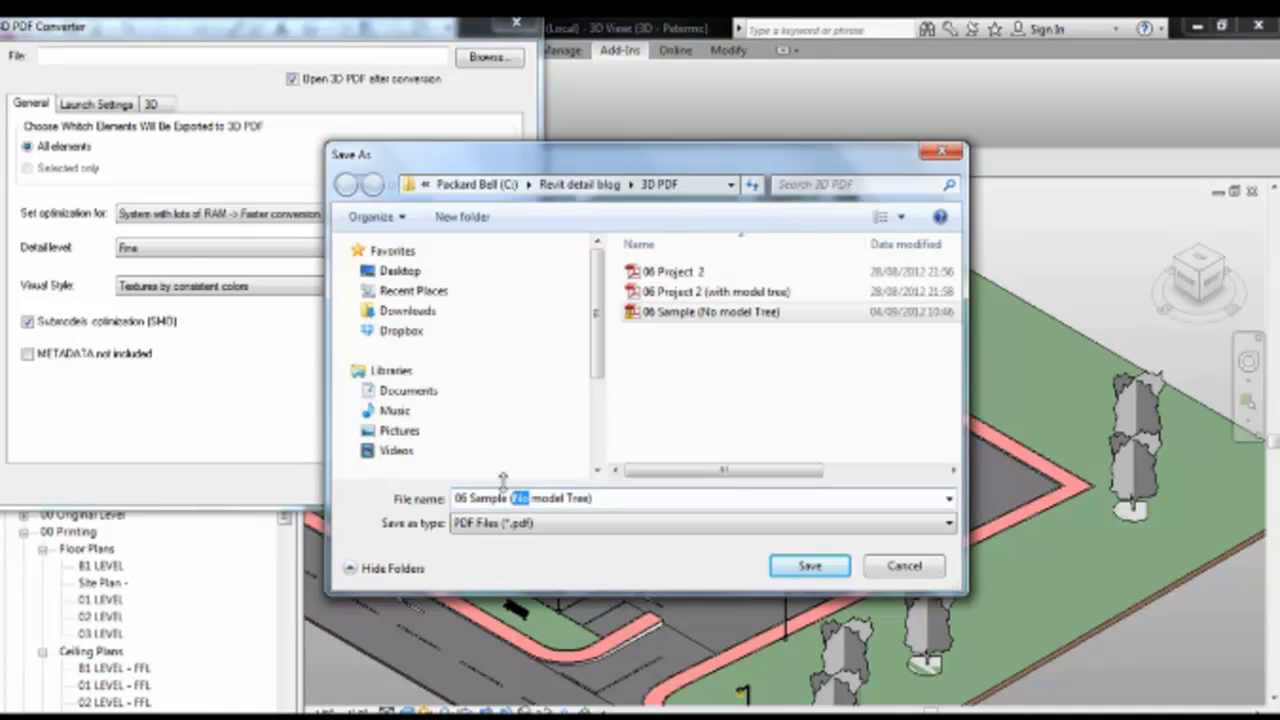
pyautogui.write('With')
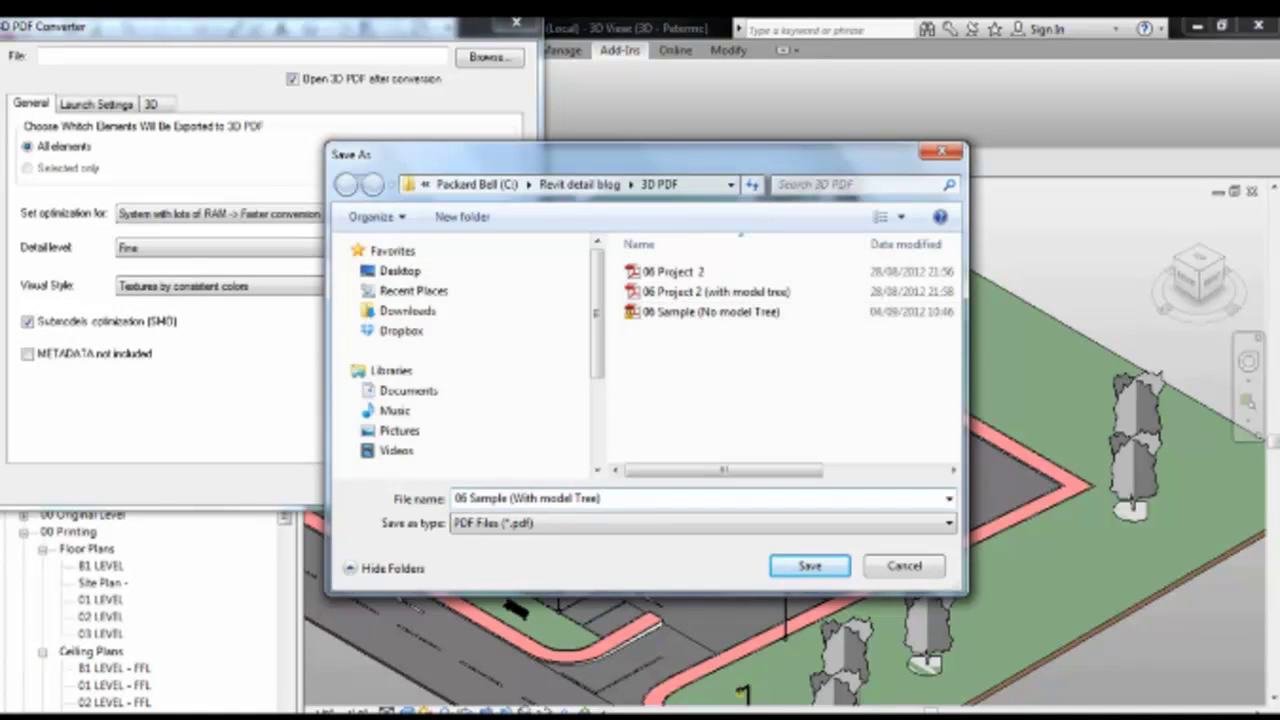
pyautogui.click(810, 566)
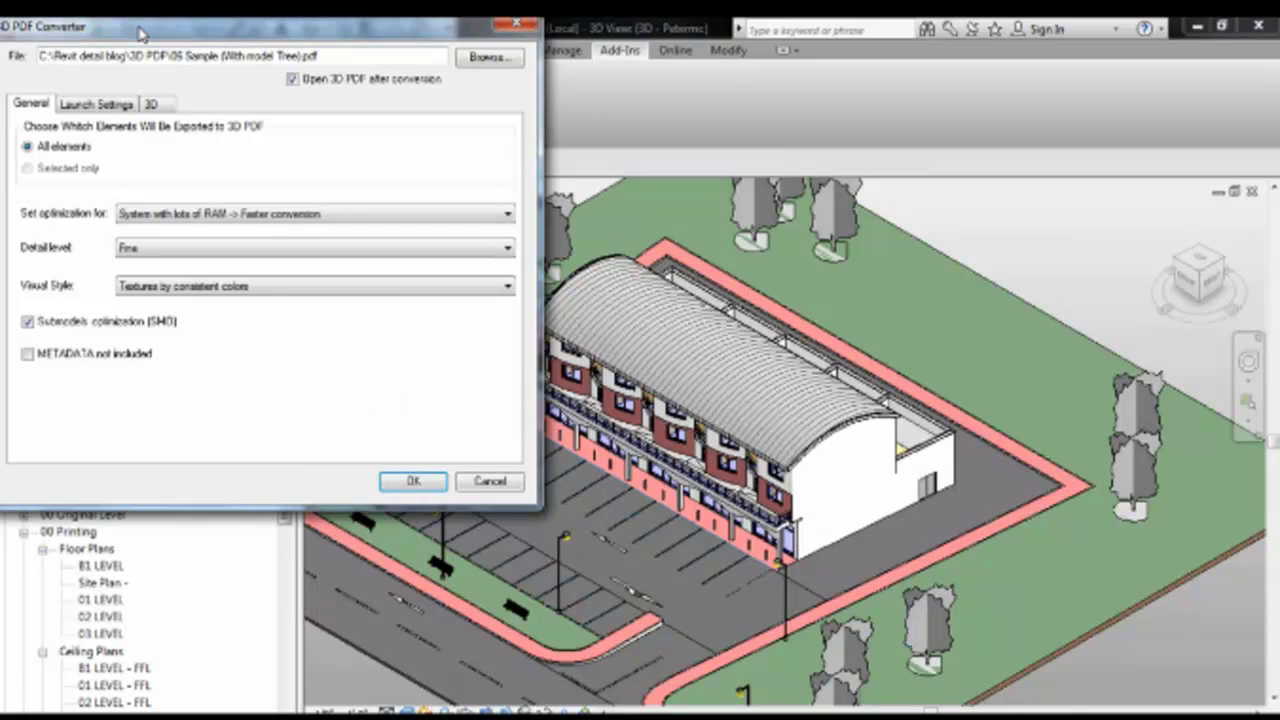
# - Set the border width of the 3D content to Thin in the converter's launch settings
pyautogui.moveTo(148, 33); pyautogui.dragTo(264, 42)
pyautogui.click(216, 112)
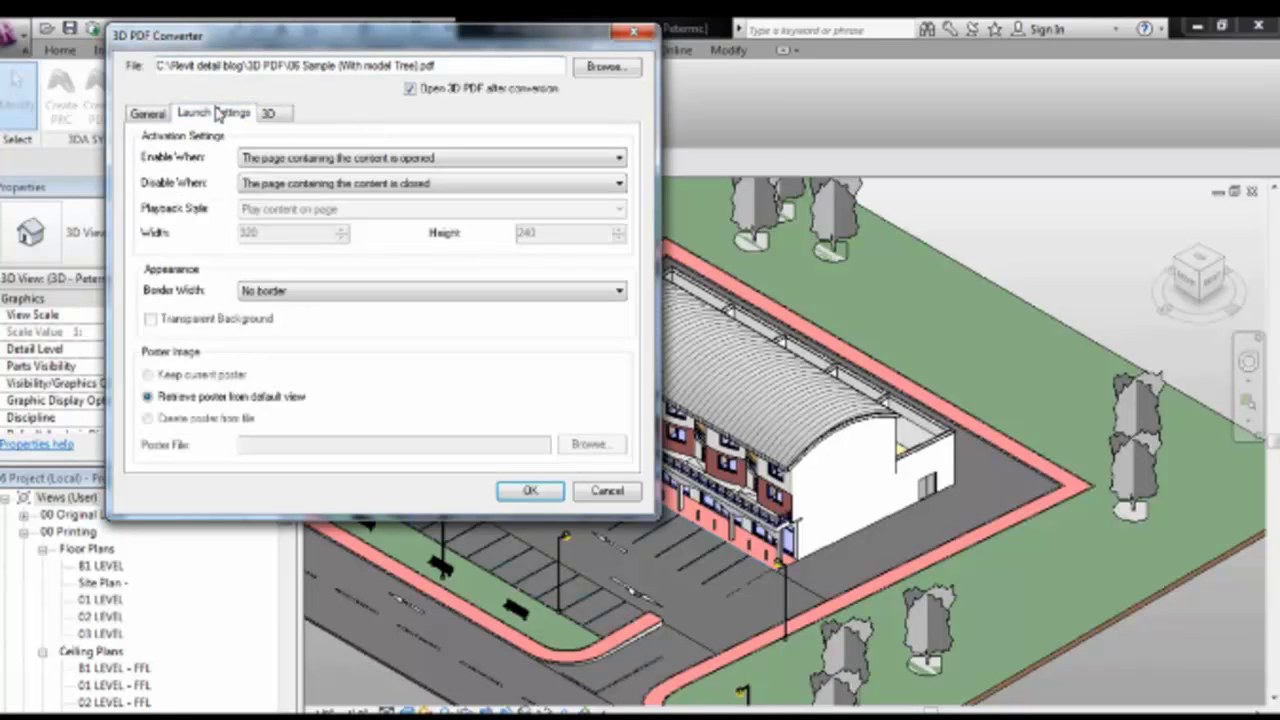
pyautogui.click(288, 291)
pyautogui.click(288, 320)
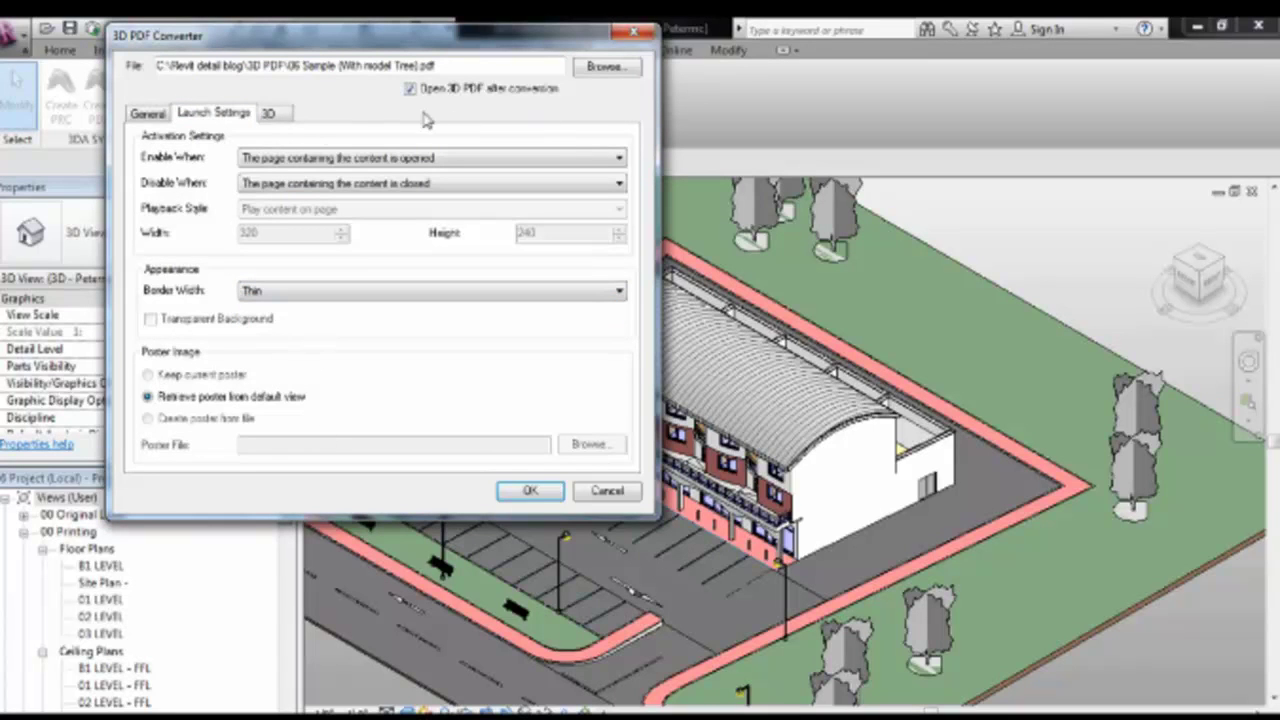
# - Set the default background color in the converter's 3D display settings to light grey
pyautogui.click(276, 116)
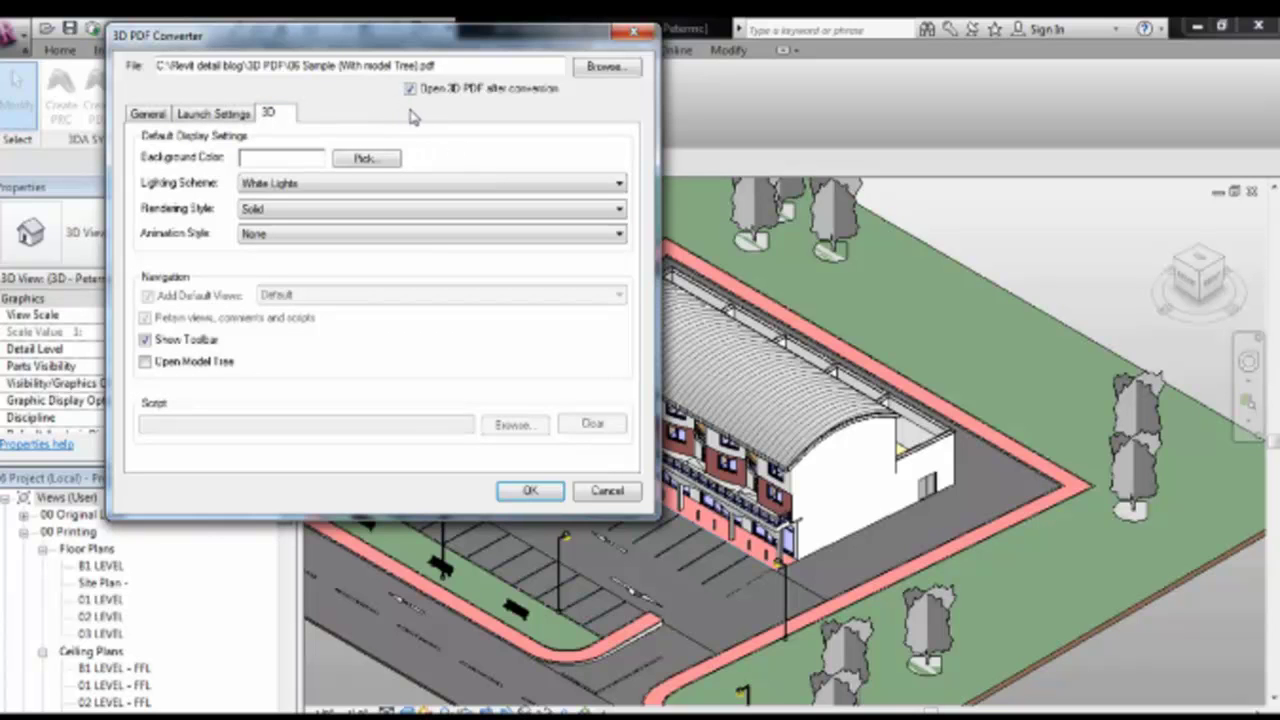
pyautogui.click(366, 159)
pyautogui.click(673, 317)
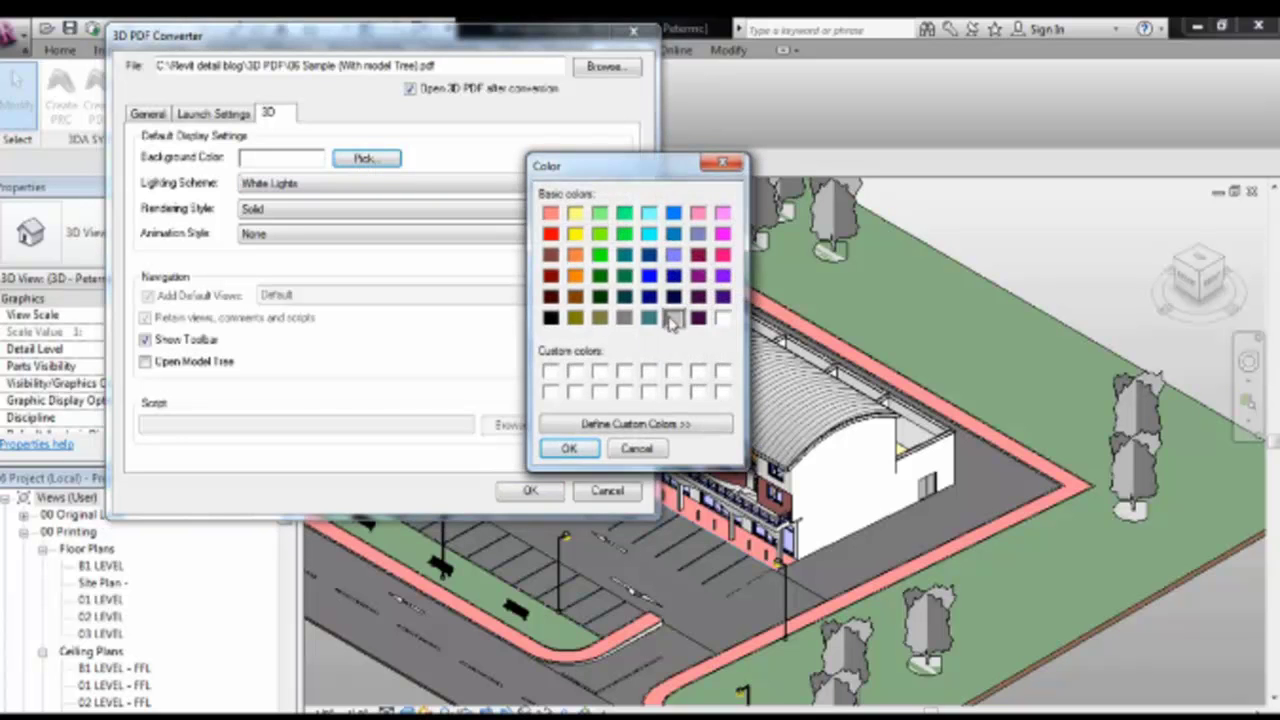
pyautogui.click(568, 448)
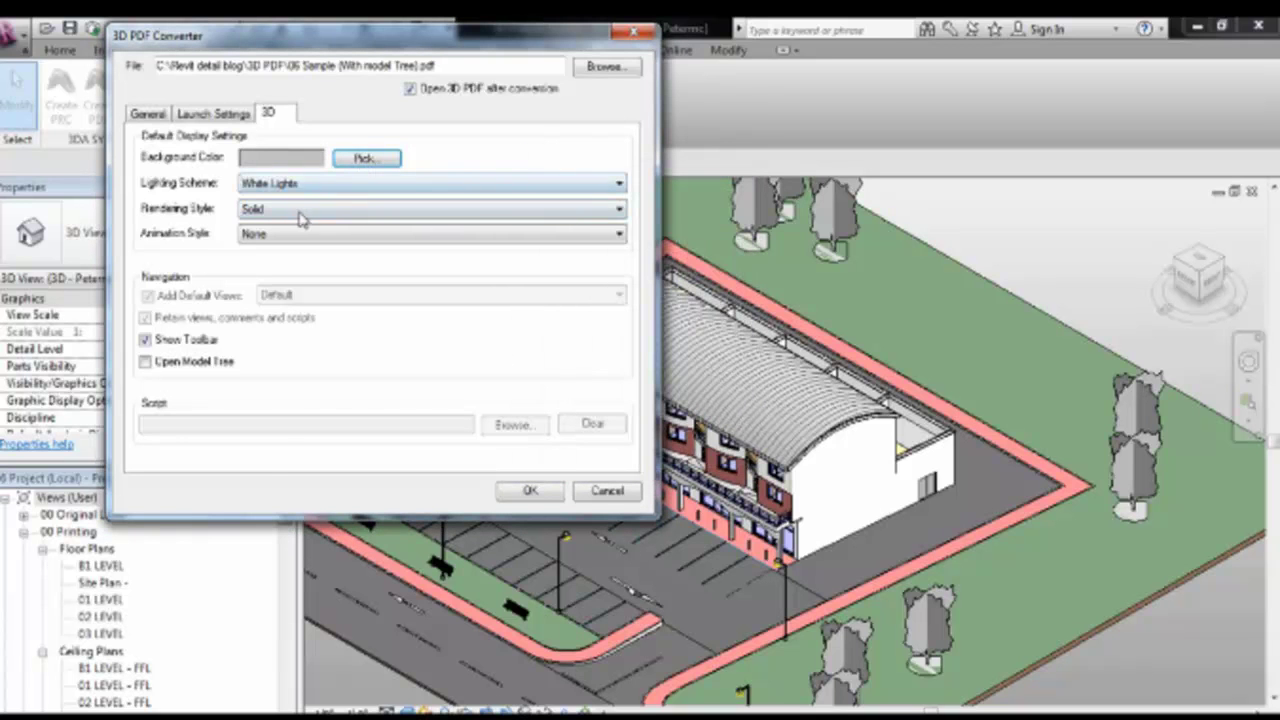
# - Set the rendering style to Shaded Illustration, enable opening the model tree, and run the conversion
pyautogui.click(262, 212)
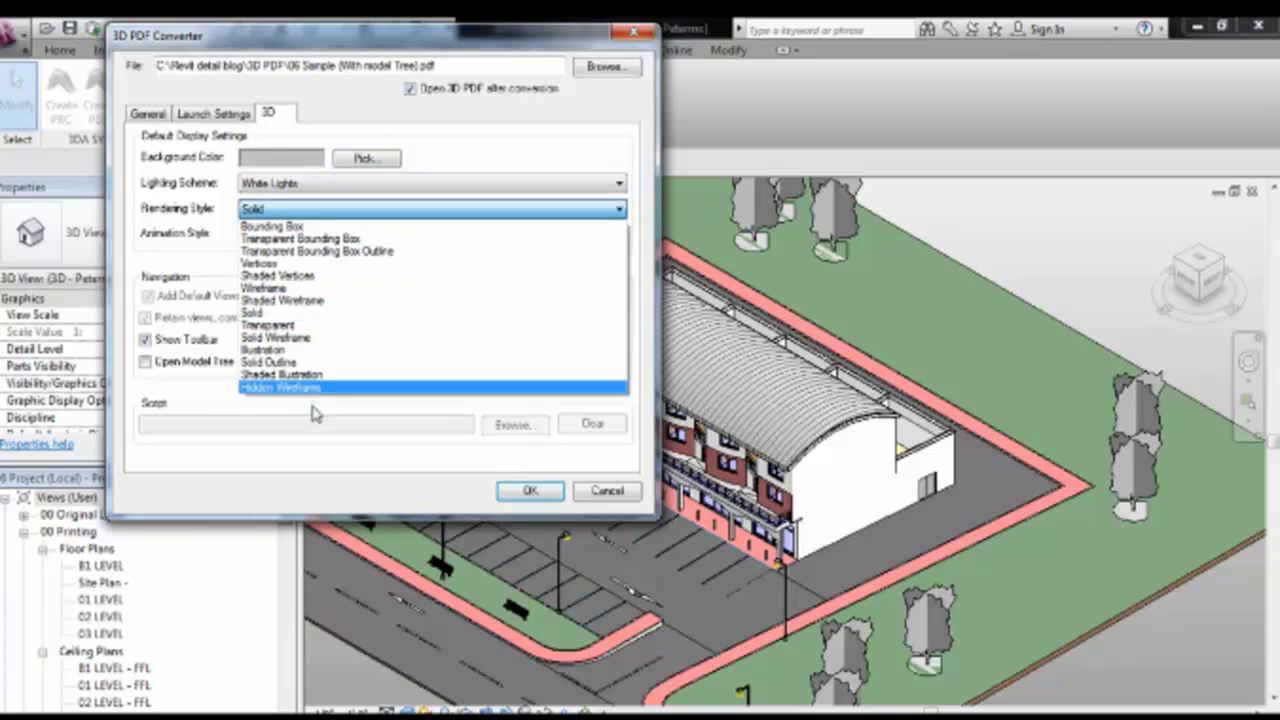
pyautogui.click(298, 382)
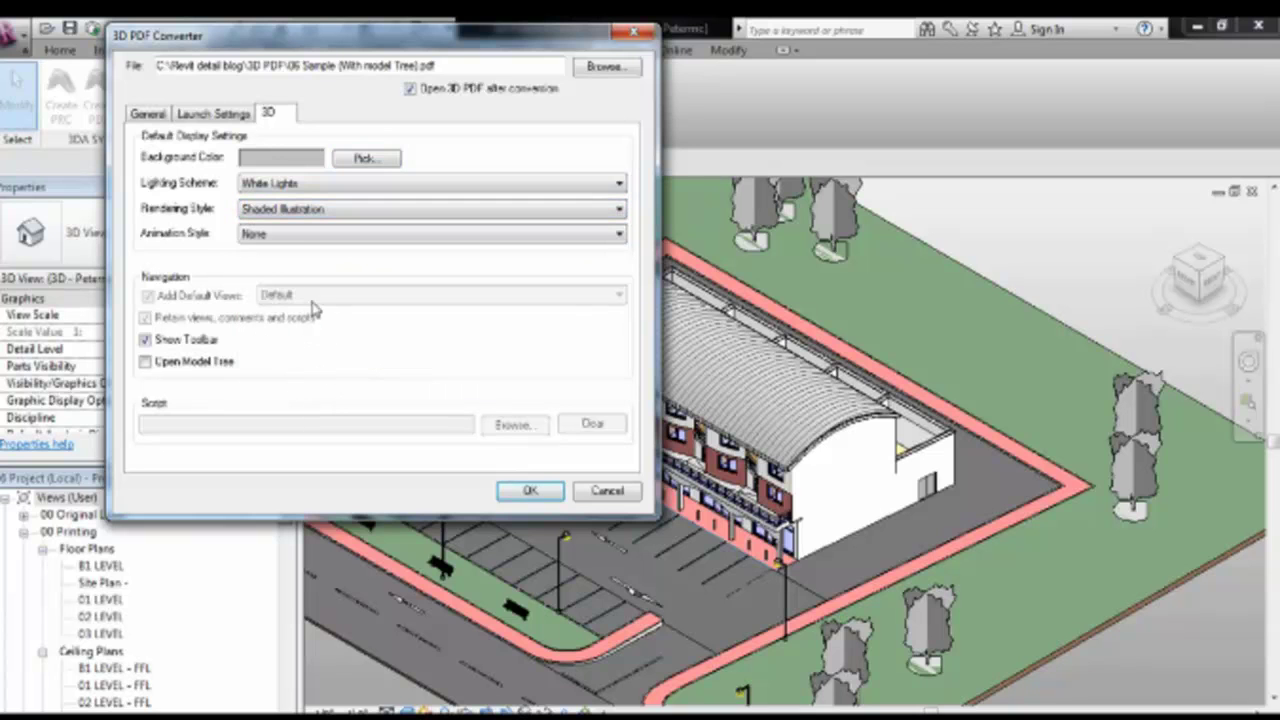
pyautogui.click(145, 362)
pyautogui.click(530, 490)
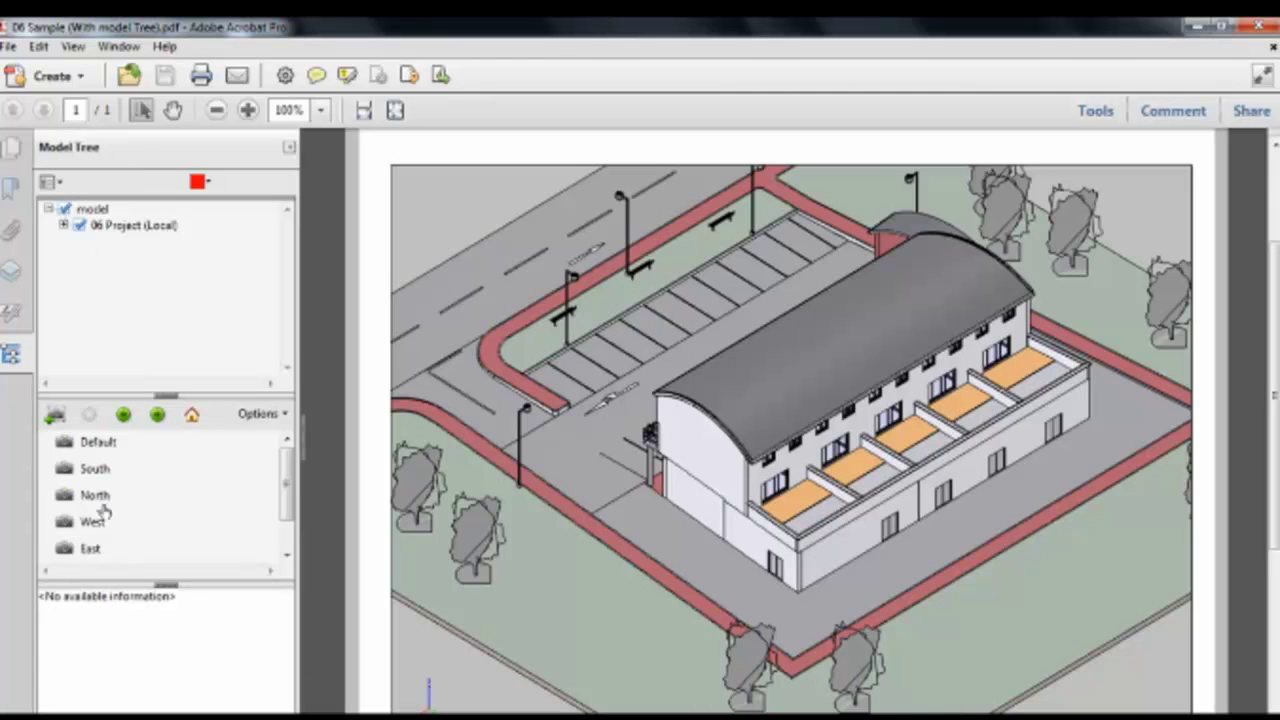
# - In the exported PDF in Adobe Acrobat Pro, select the door at the building's near corner, examine its properties, and deselect it
pyautogui.click(778, 575)
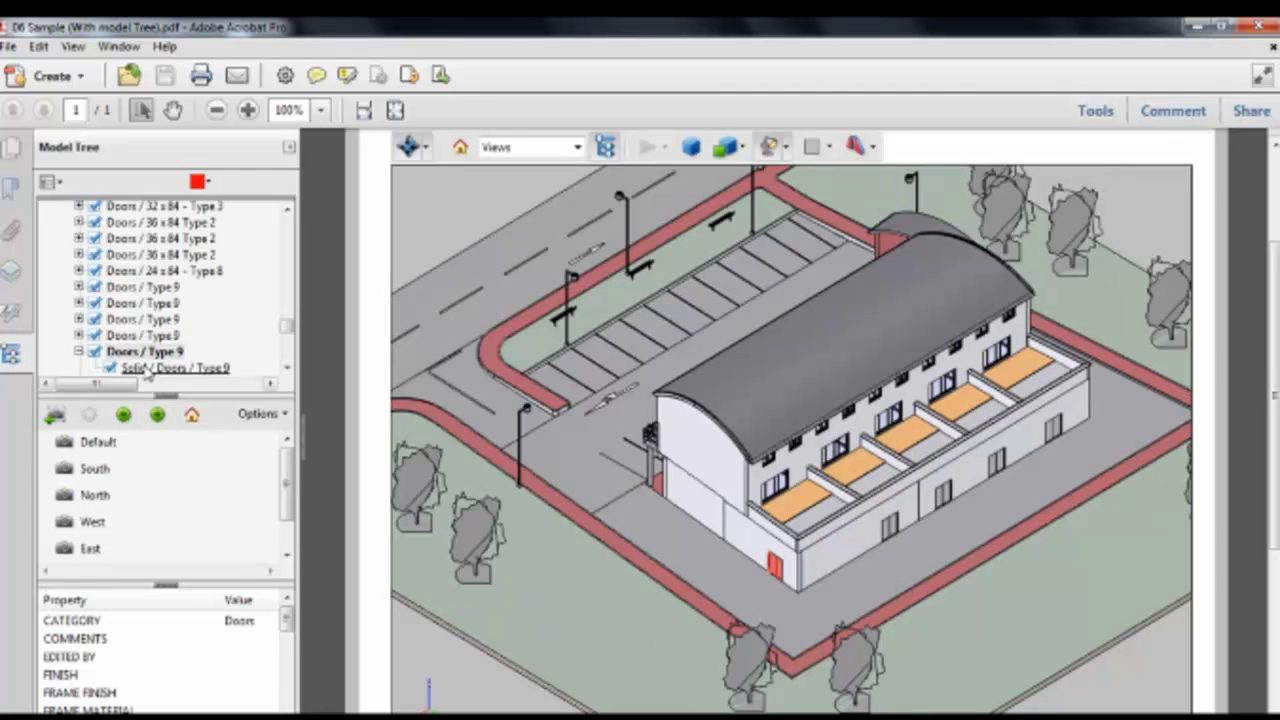
pyautogui.moveTo(287, 628)
pyautogui.mouseDown()
pyautogui.moveTo(287, 677)
pyautogui.moveTo(287, 636)
pyautogui.mouseUp()
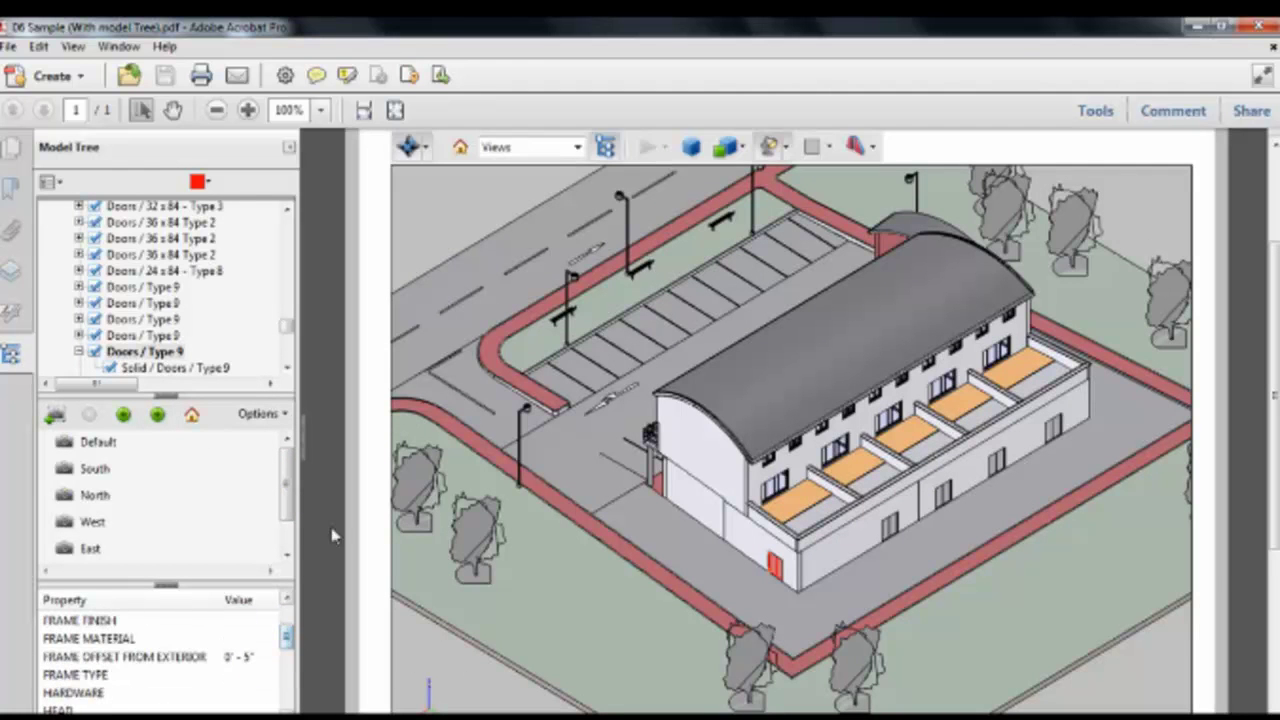
pyautogui.click(378, 500)
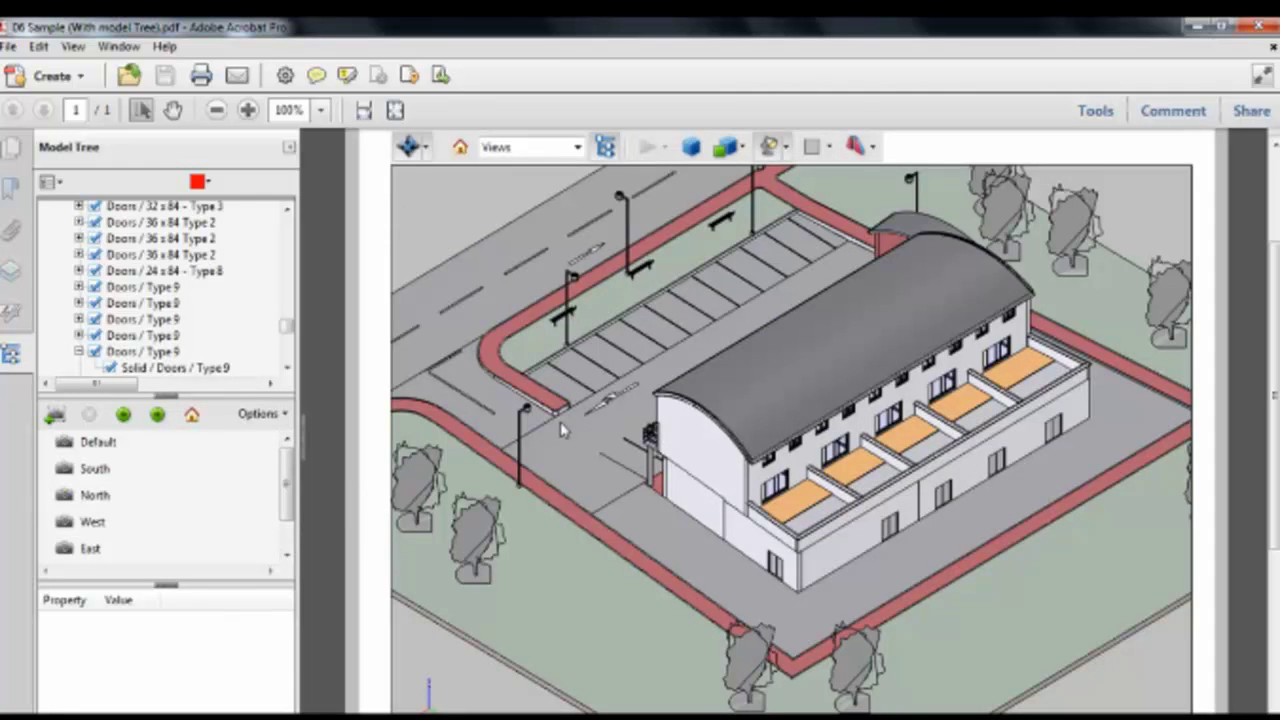
# - Spin the 3D model around to the building's front facade and view it up close
pyautogui.click(425, 148)
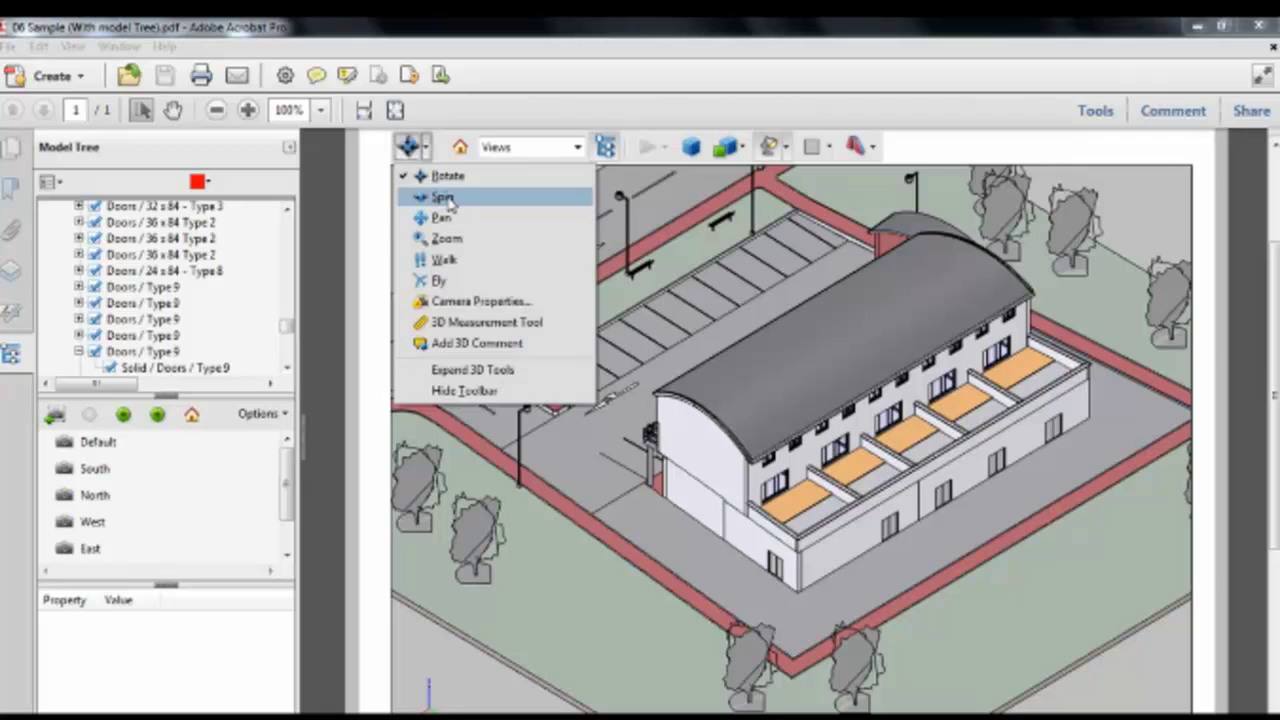
pyautogui.click(445, 198)
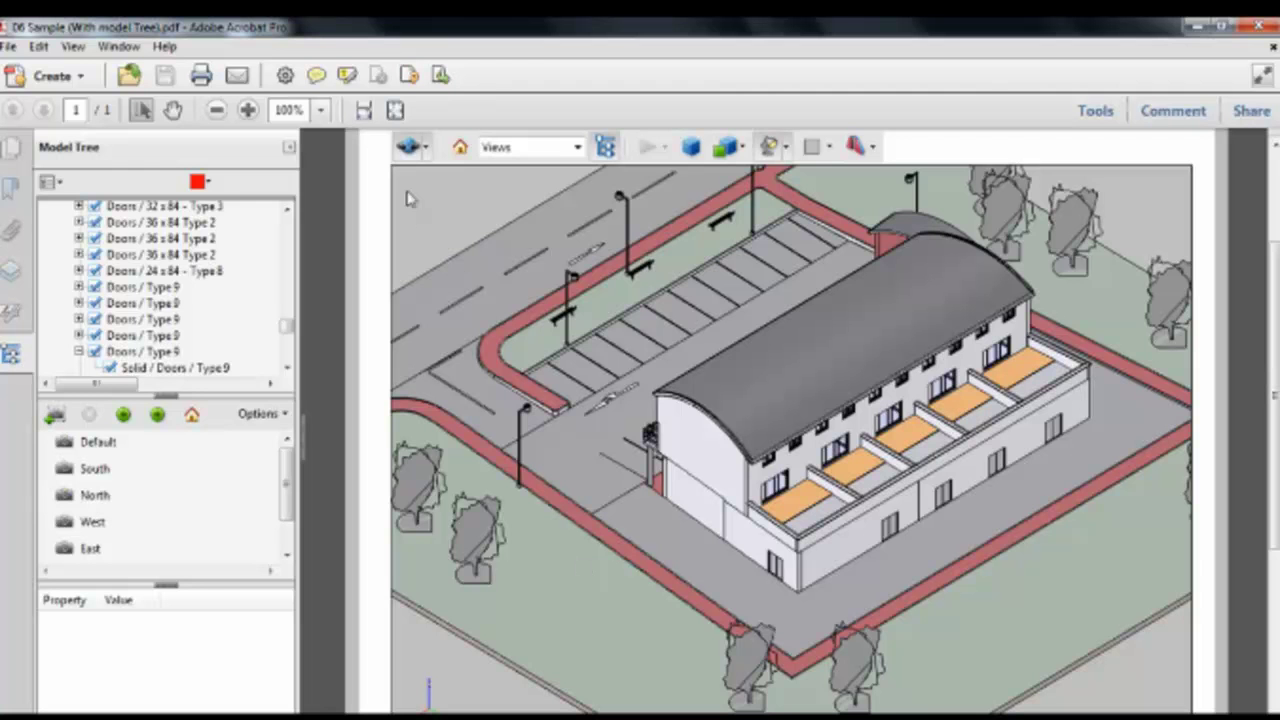
pyautogui.moveTo(548, 592); pyautogui.dragTo(806, 585)
pyautogui.scroll(5, 889, 427)
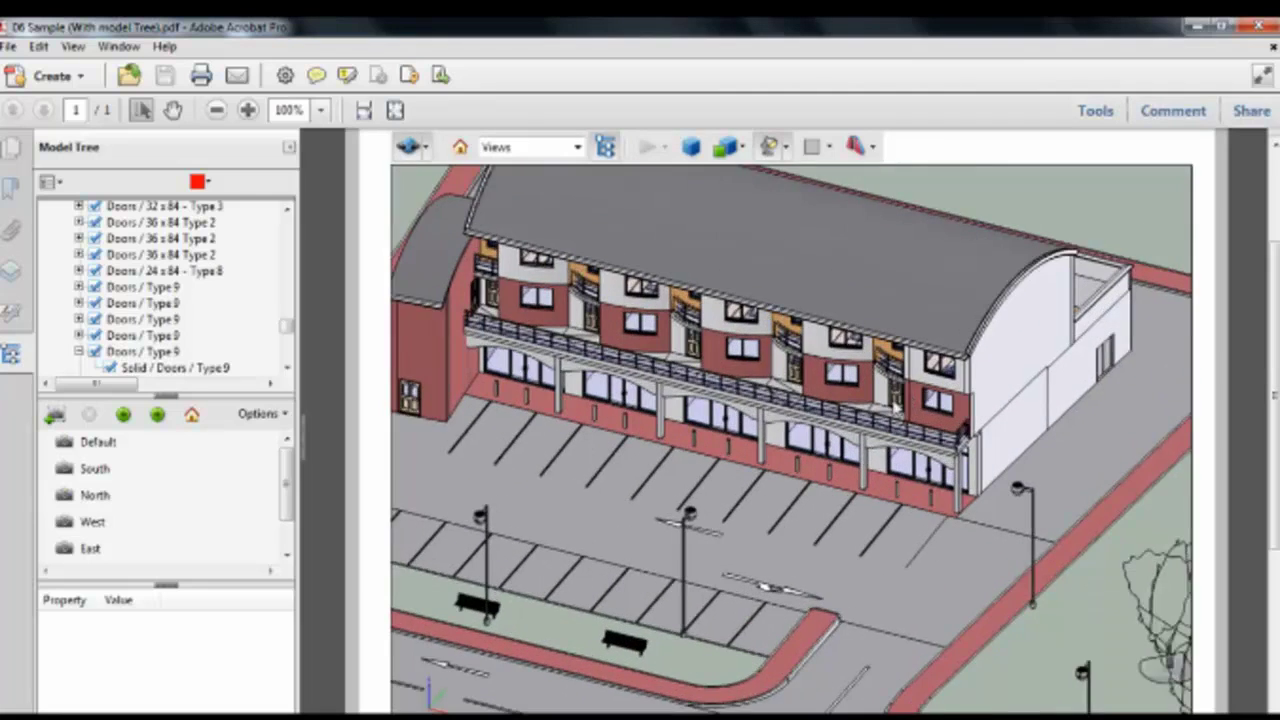
pyautogui.scroll(2, 850, 490)
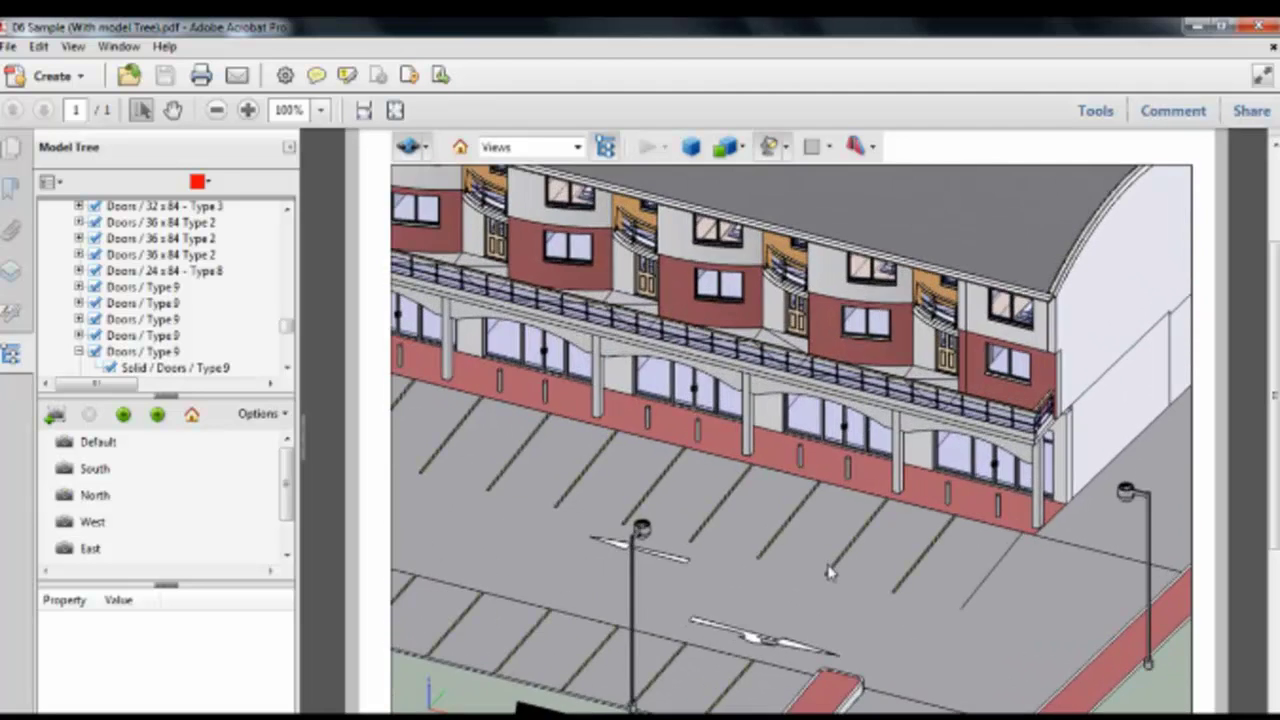
pyautogui.moveTo(803, 583); pyautogui.dragTo(790, 588)
# - Pan along the front facade and examine the upper-floor windows near the building's end wall
pyautogui.click(425, 147)
pyautogui.click(441, 217)
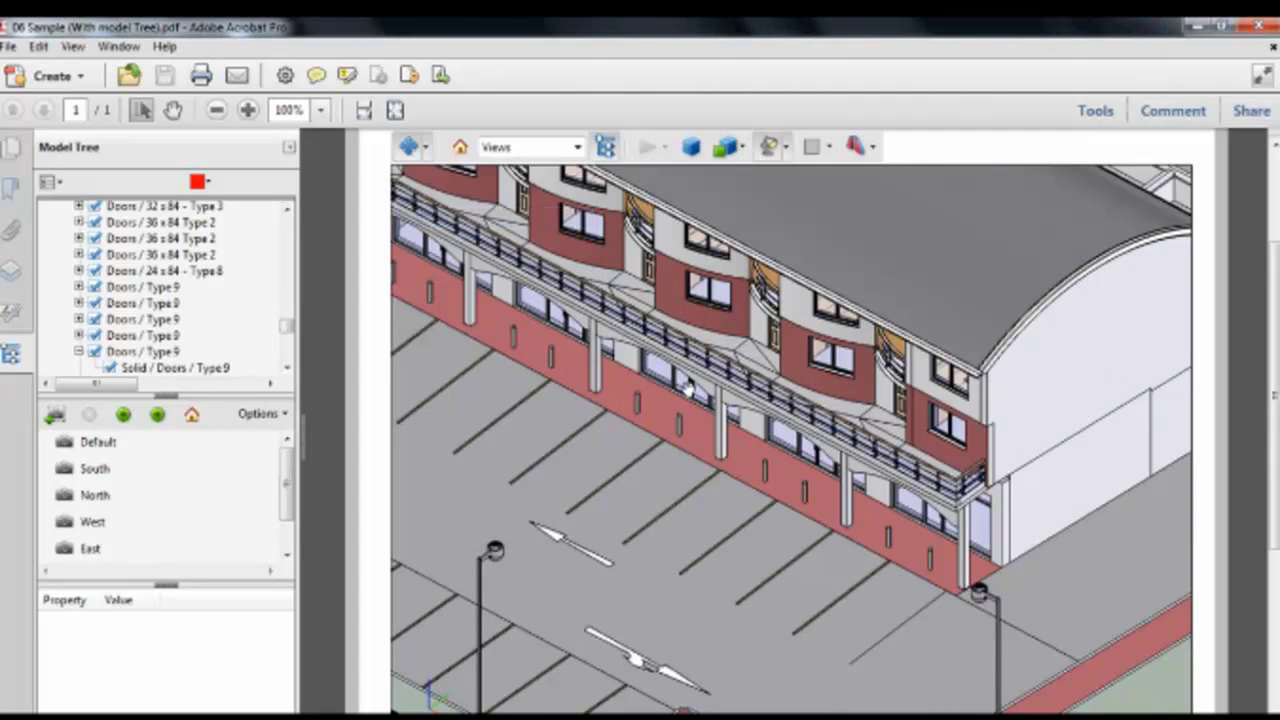
pyautogui.moveTo(705, 498); pyautogui.dragTo(780, 580)
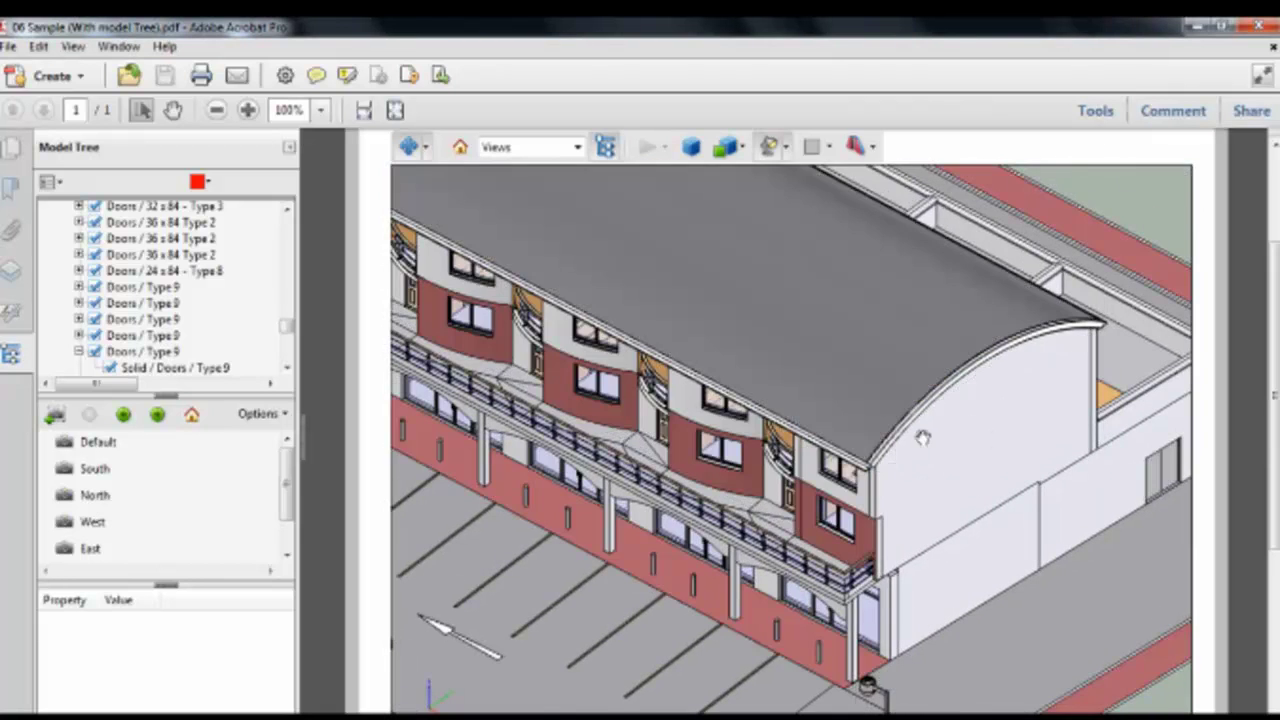
pyautogui.scroll(5, 874, 542)
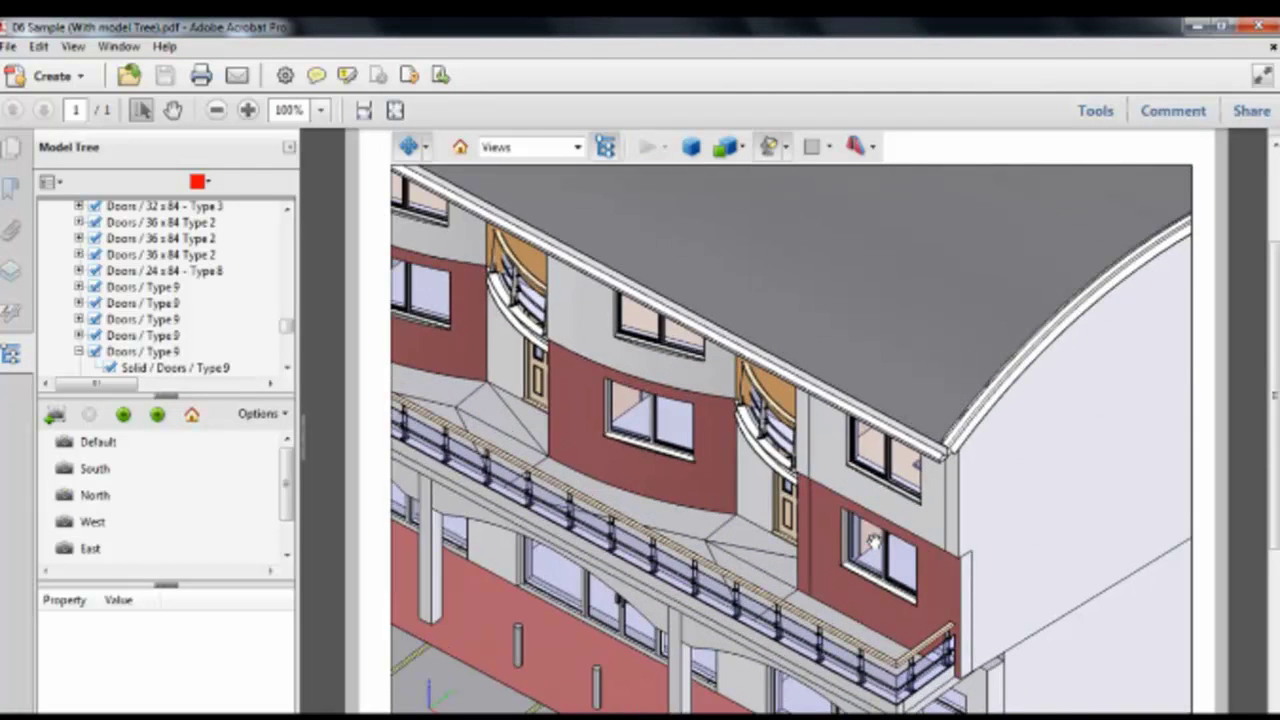
pyautogui.scroll(3, 571, 477)
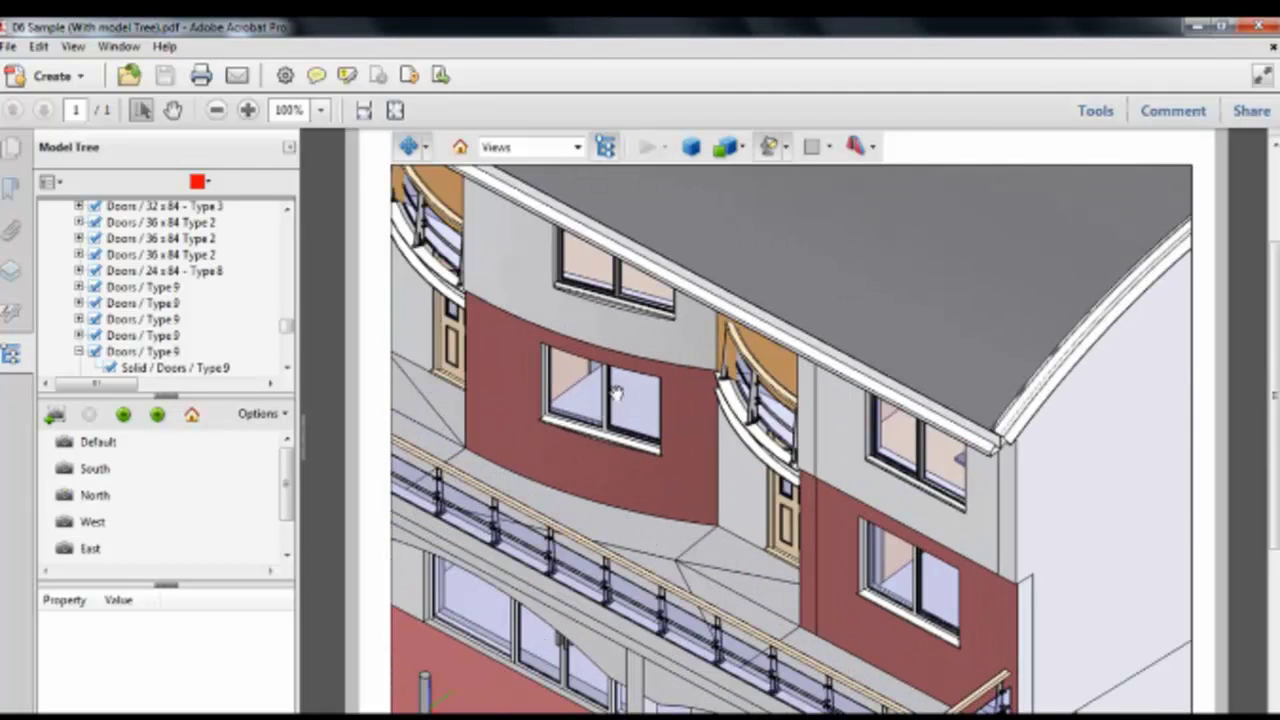
pyautogui.scroll(-2, 687, 570)
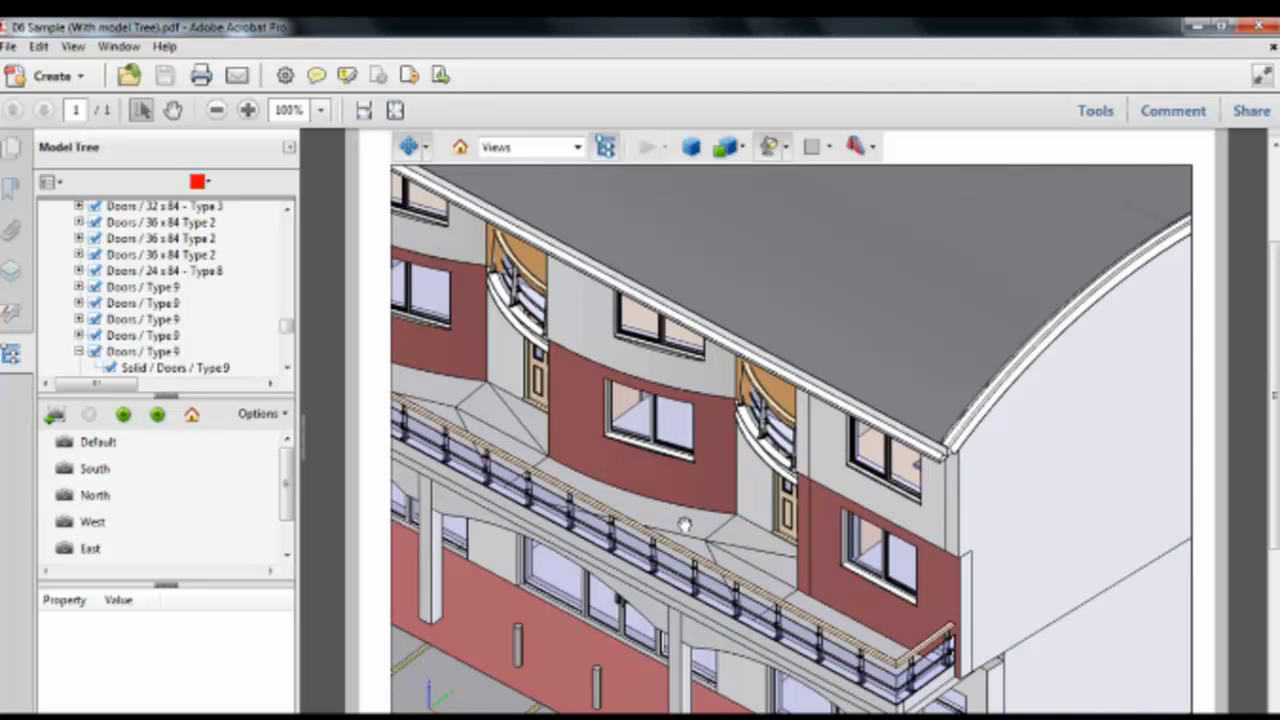
pyautogui.scroll(-2, 677, 524)
# - Try free rotation on the building, and return with Spin to an upright view of the facade windows
pyautogui.click(424, 147)
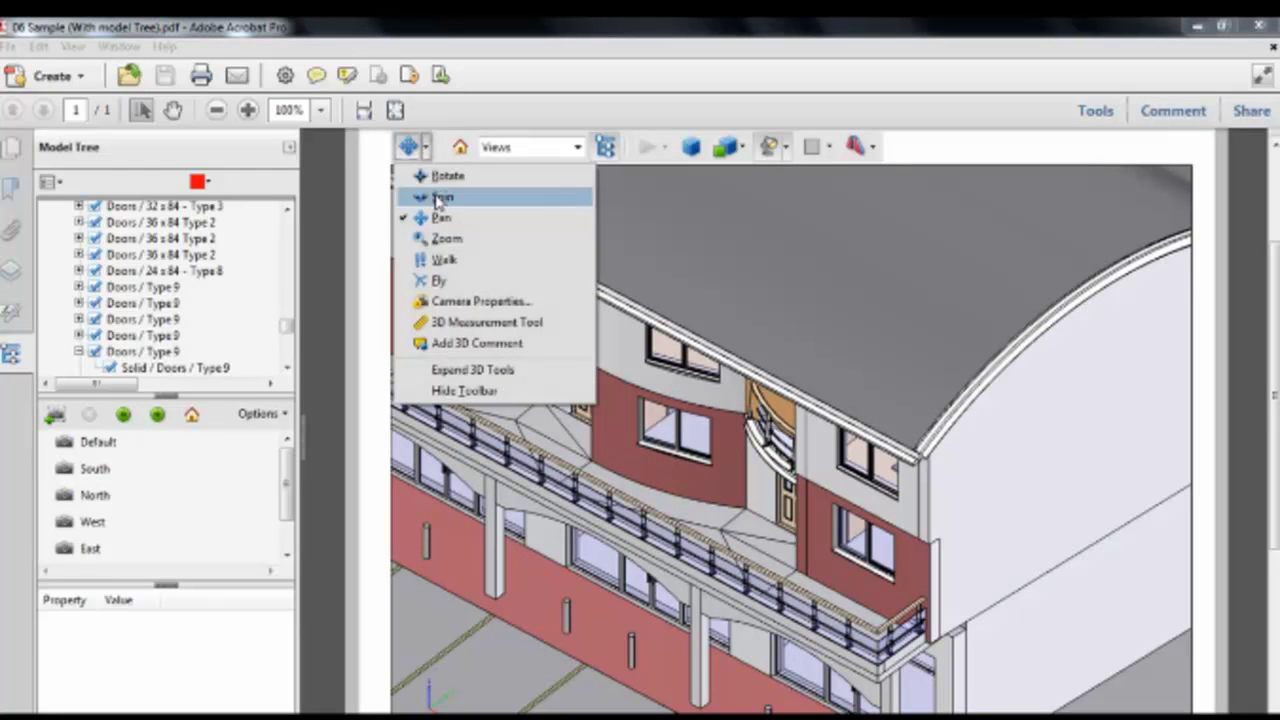
pyautogui.click(447, 177)
pyautogui.moveTo(652, 525); pyautogui.dragTo(626, 402)
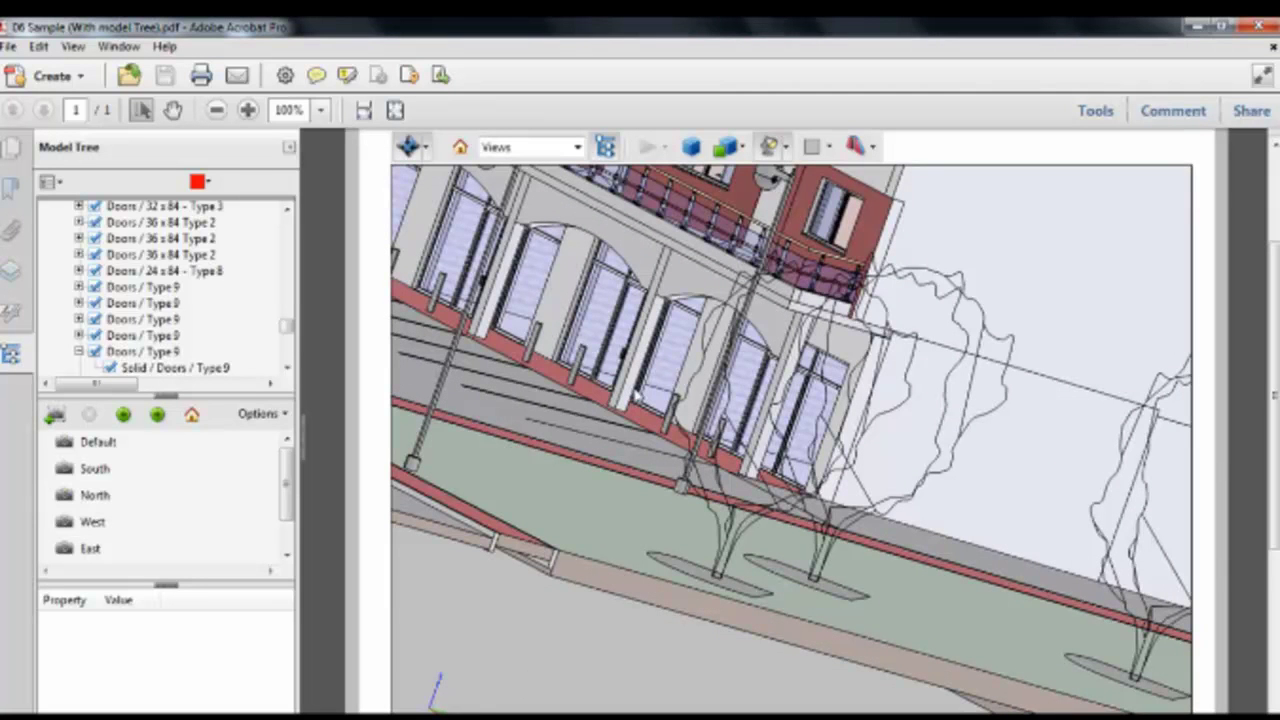
pyautogui.click(427, 148)
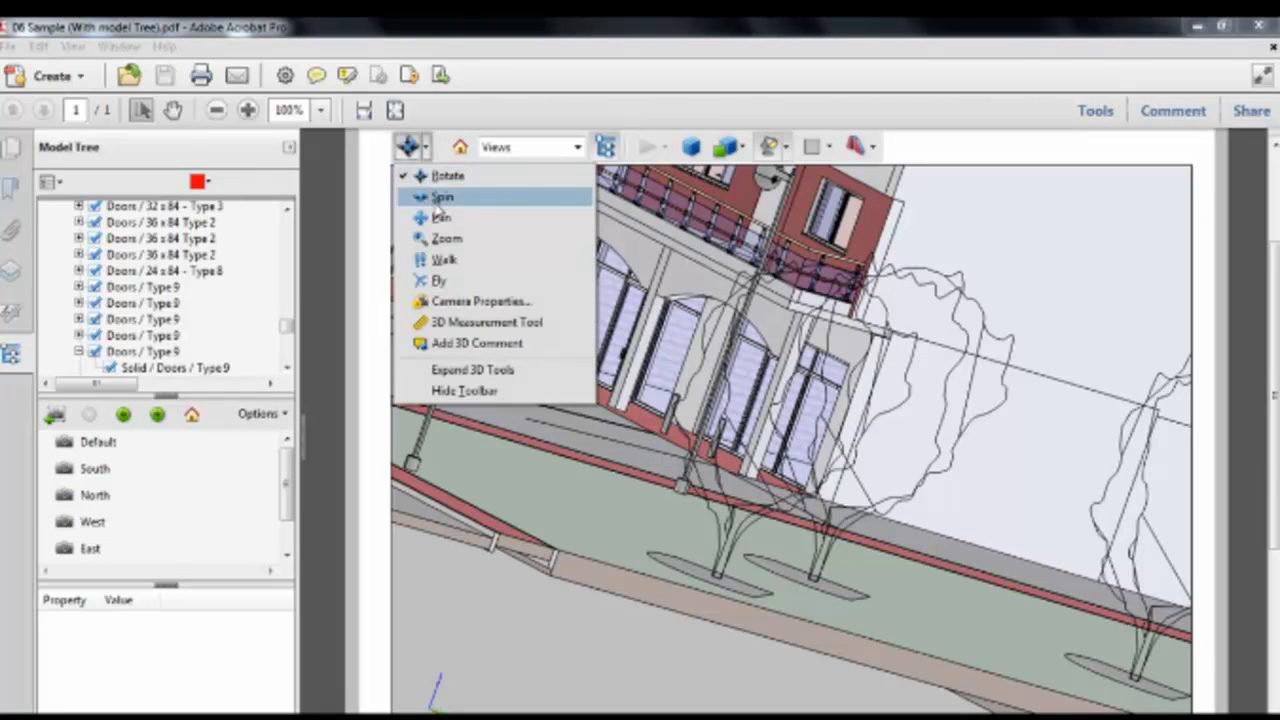
pyautogui.click(440, 189)
pyautogui.moveTo(562, 454); pyautogui.dragTo(843, 418)
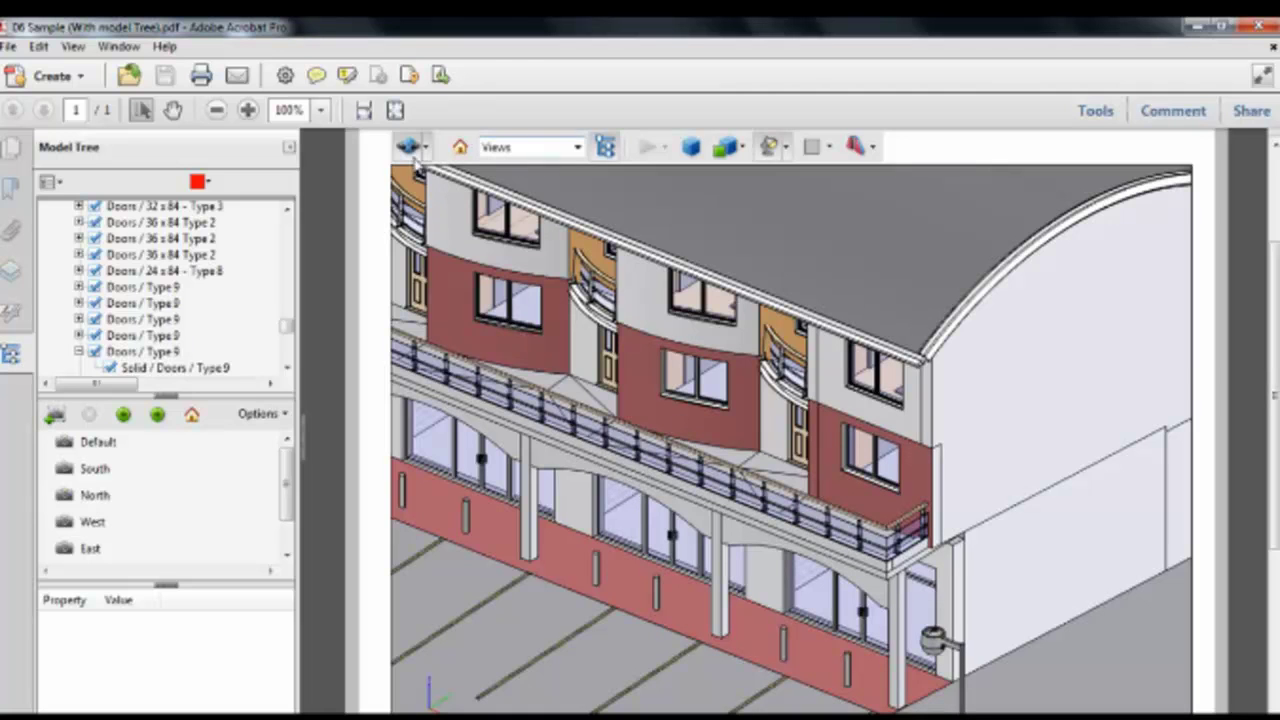
# - Select the middle 70 x 54 window on the red facade, enlarge its property list, and examine the Sample Code and Sample Website entries
pyautogui.click(702, 386)
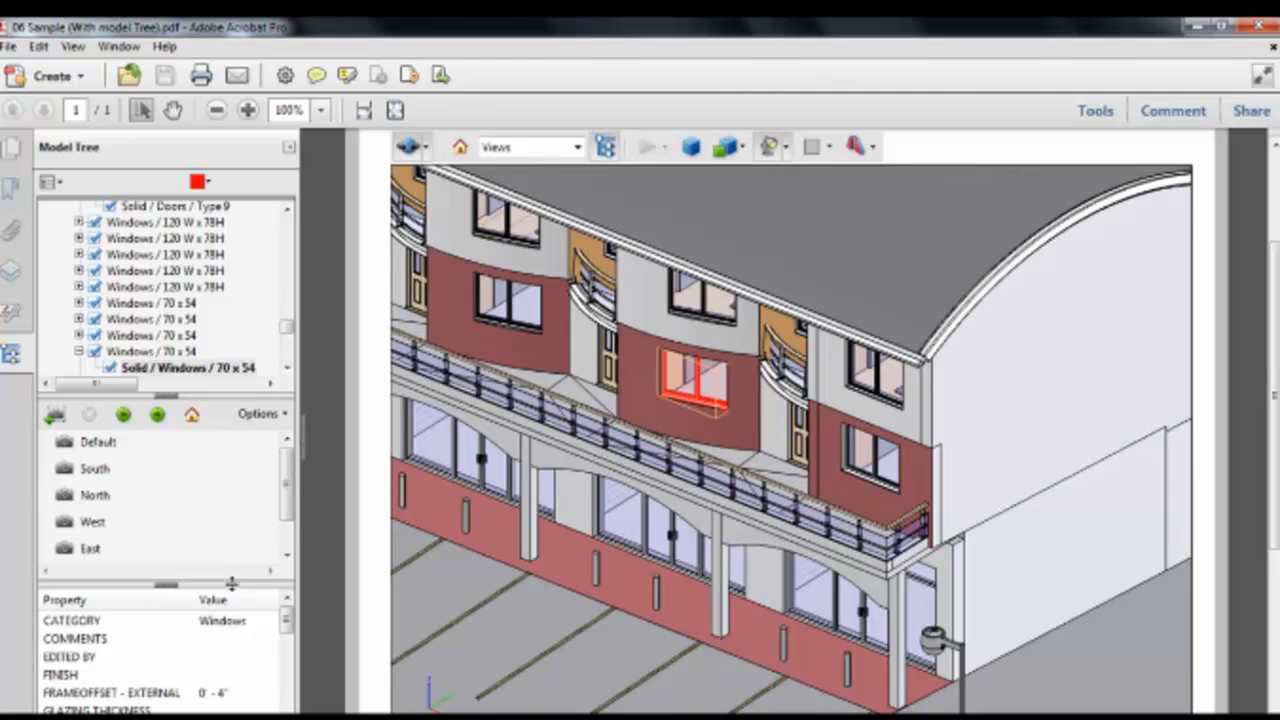
pyautogui.moveTo(231, 583); pyautogui.dragTo(236, 515)
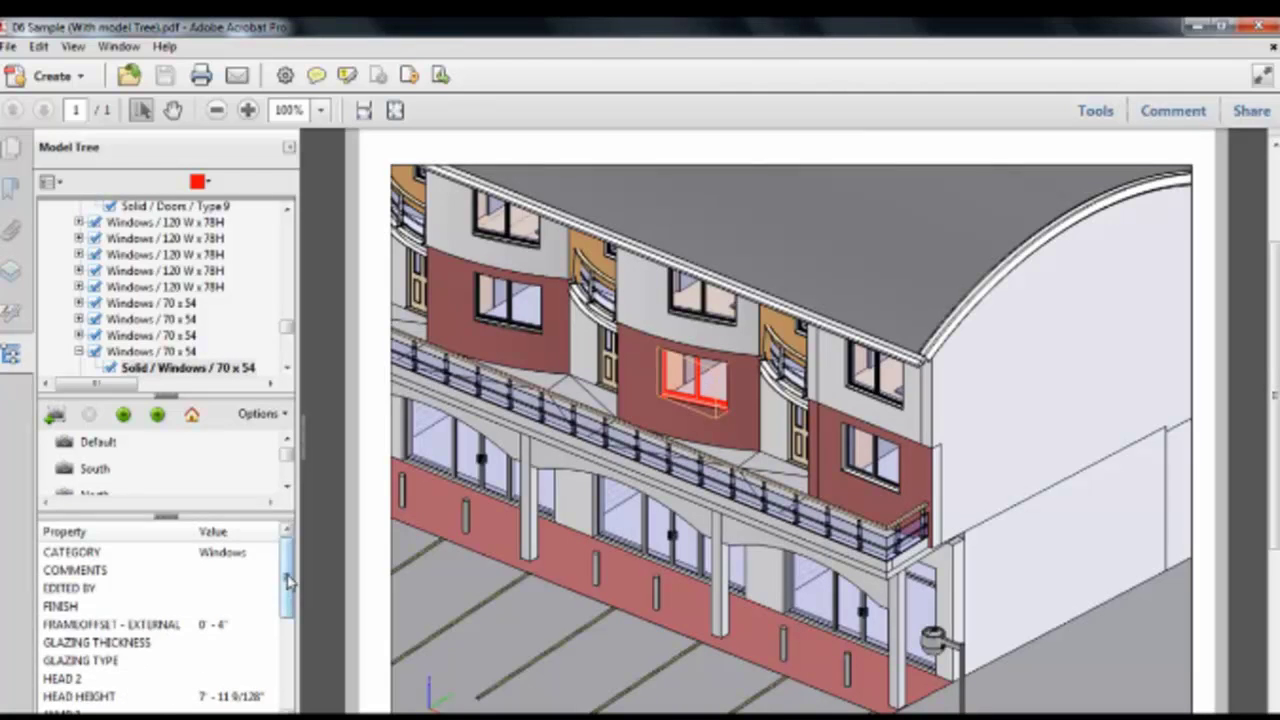
pyautogui.moveTo(287, 570); pyautogui.dragTo(299, 702)
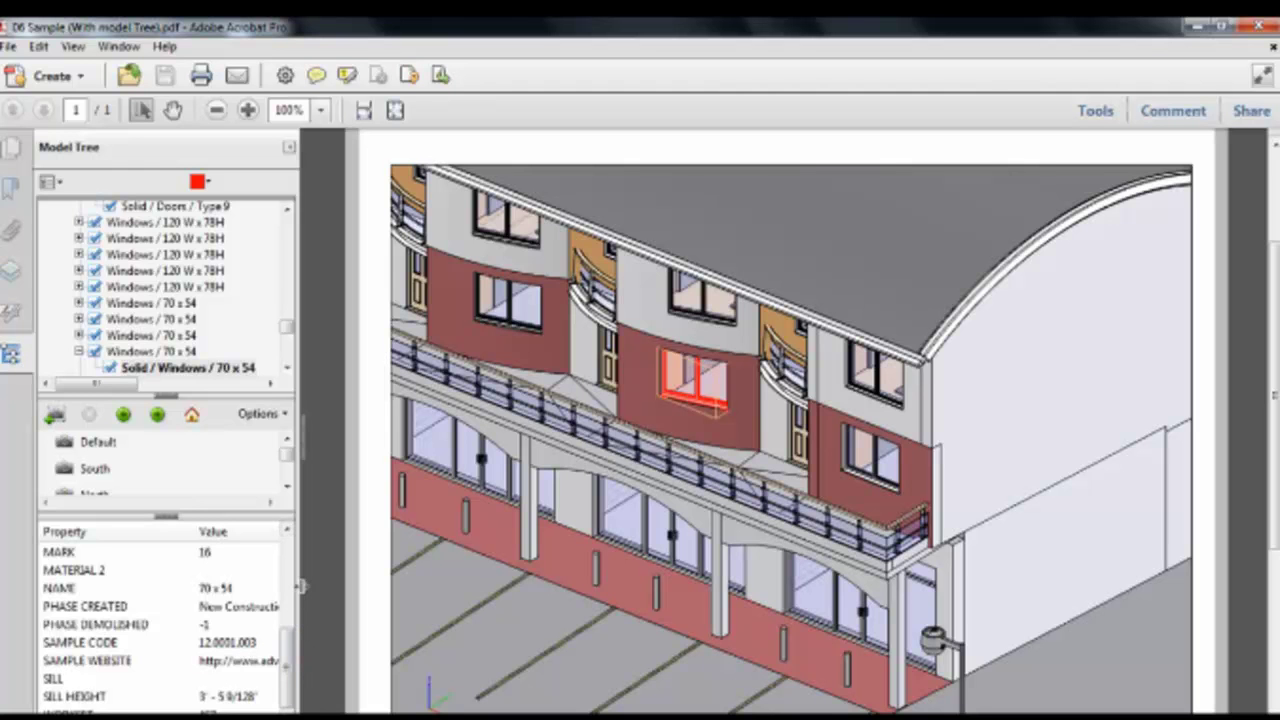
# - Widen the model tree and examine the selected window's full Sample Code and Sample Website entries
pyautogui.moveTo(300, 594); pyautogui.dragTo(429, 591)
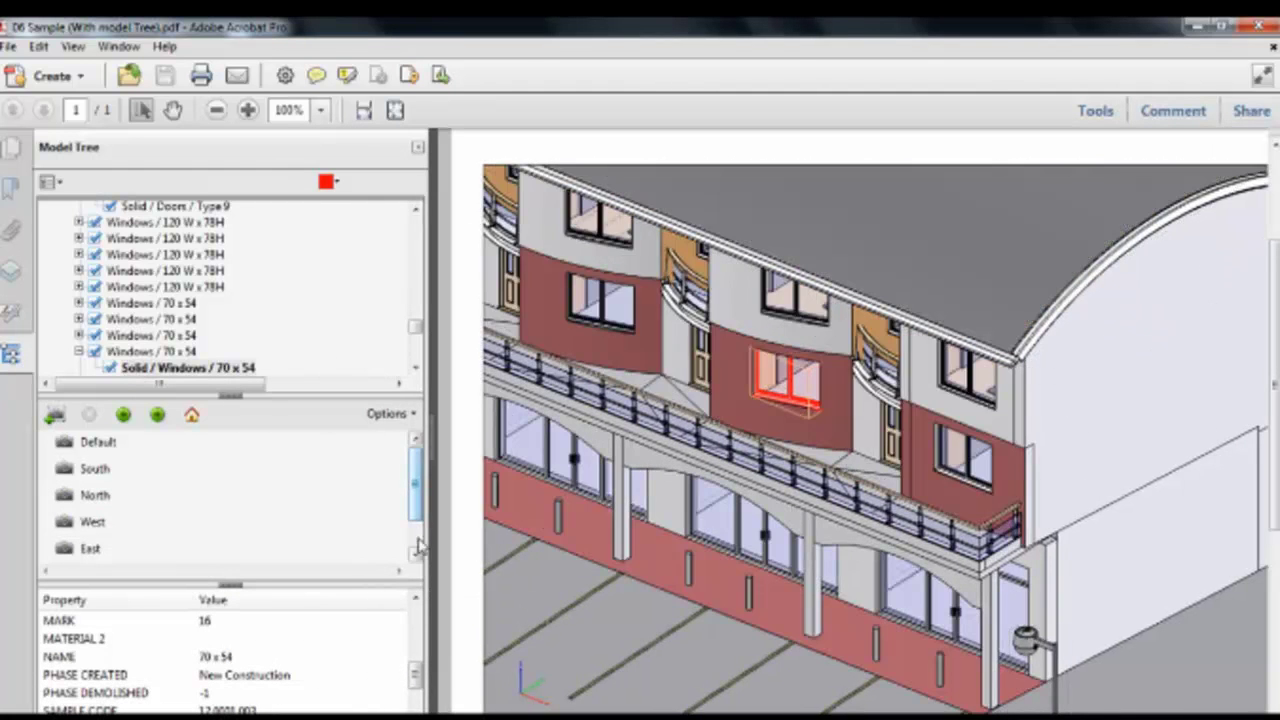
pyautogui.moveTo(416, 675); pyautogui.dragTo(415, 698)
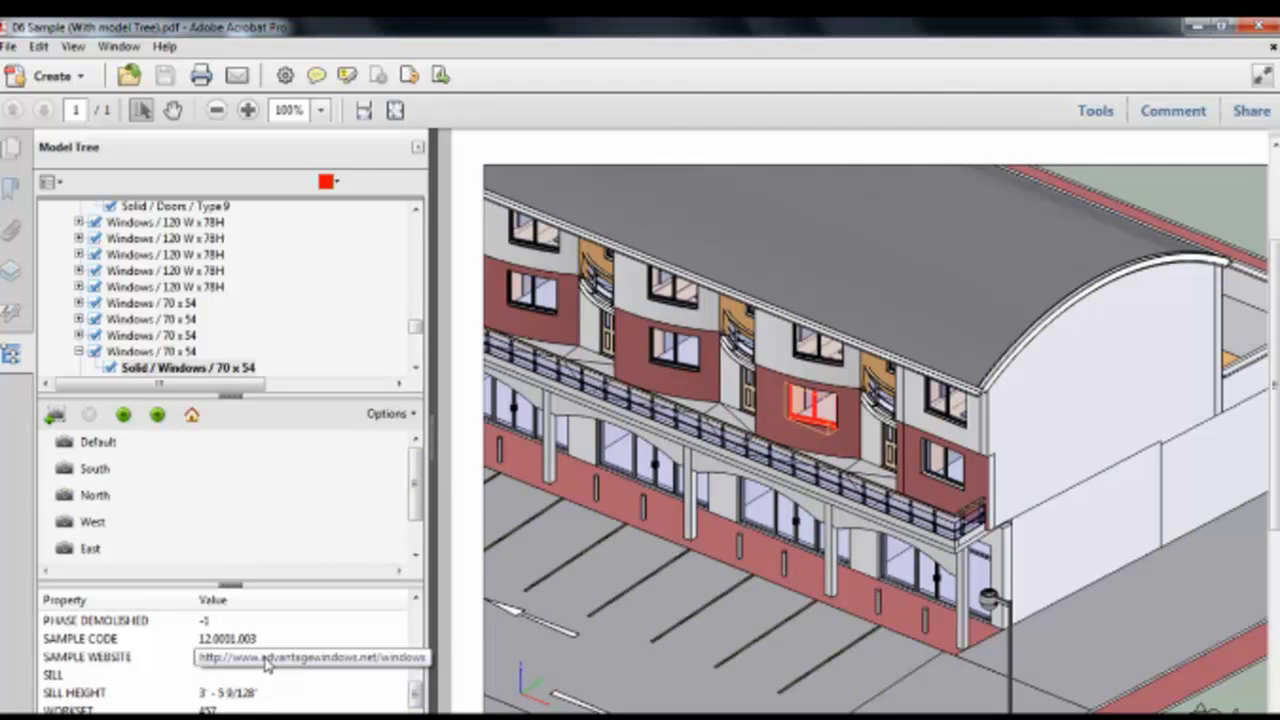
pyautogui.click(228, 641)
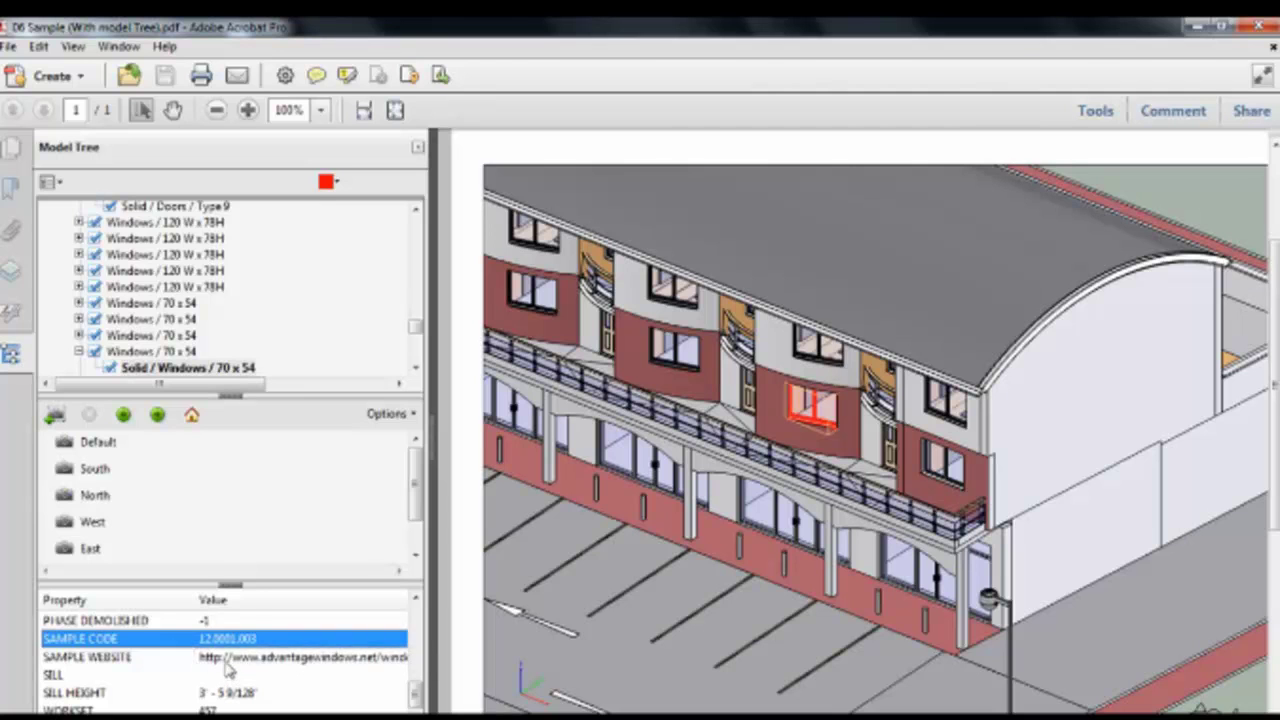
pyautogui.click(242, 661)
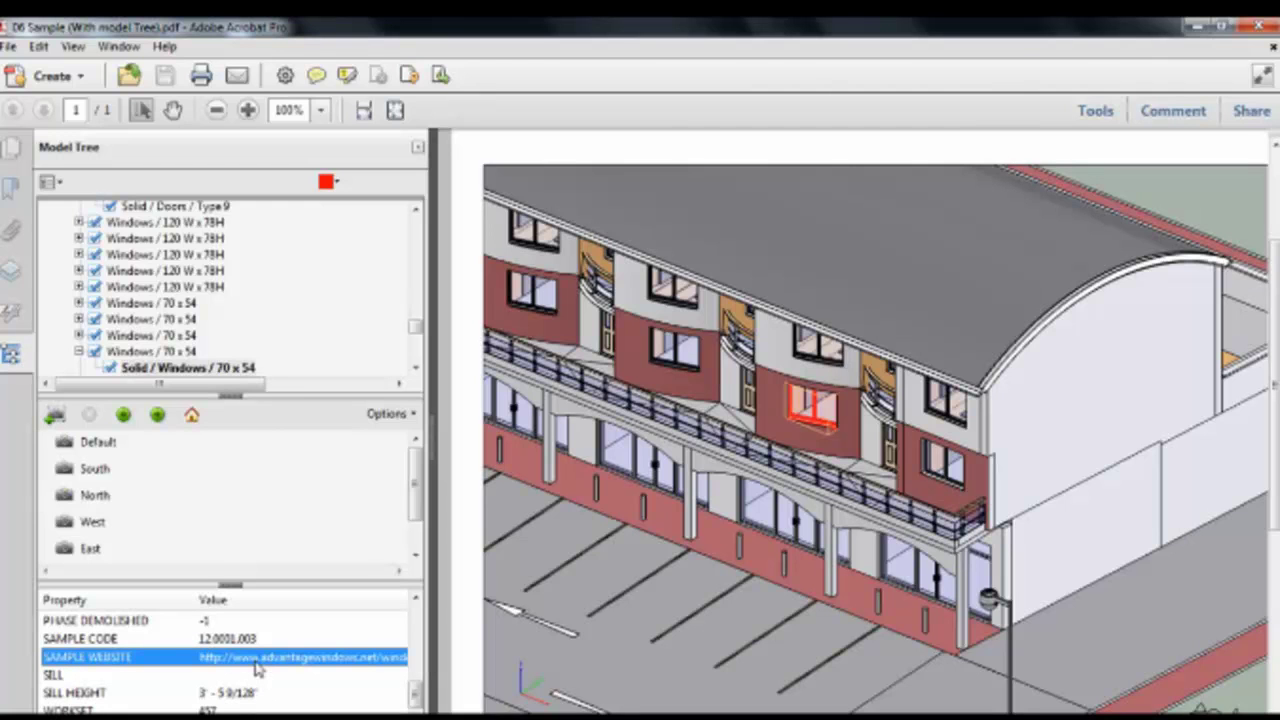
# - Examine the XML and CSV data export options offered for the selected 70 x 54 window in the model tree
pyautogui.rightClick(155, 370)
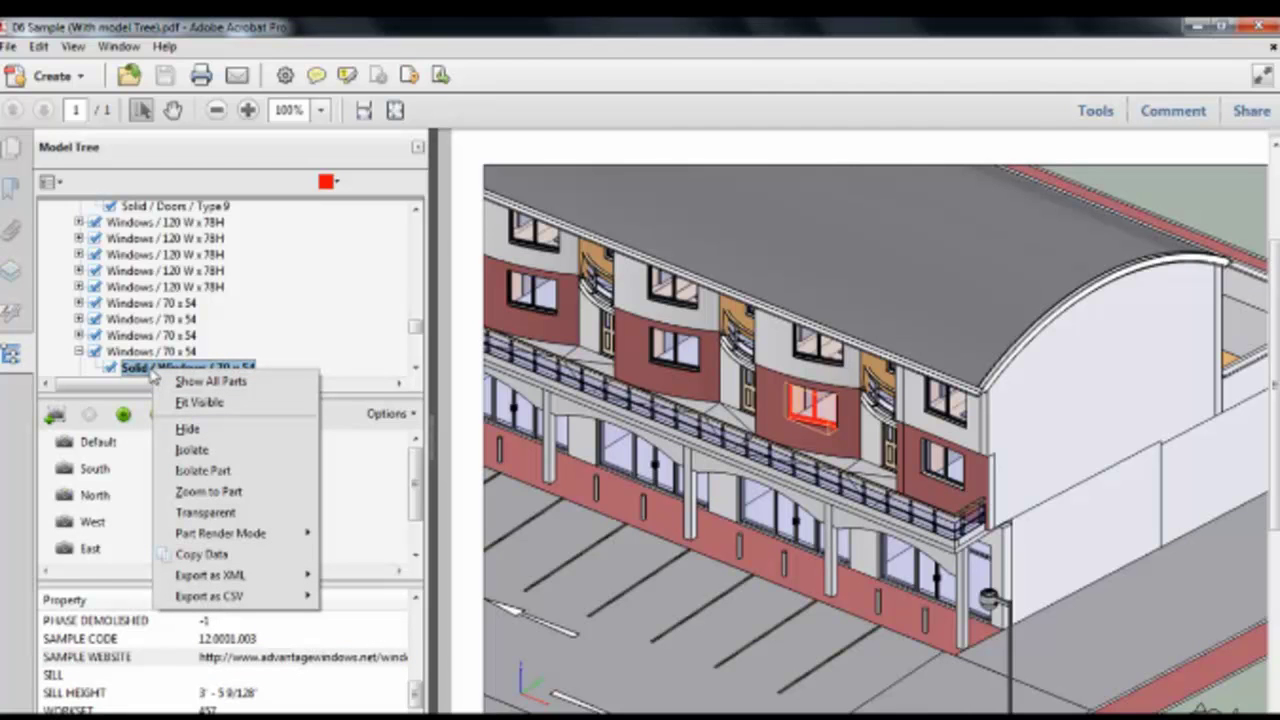
pyautogui.moveTo(230, 578)
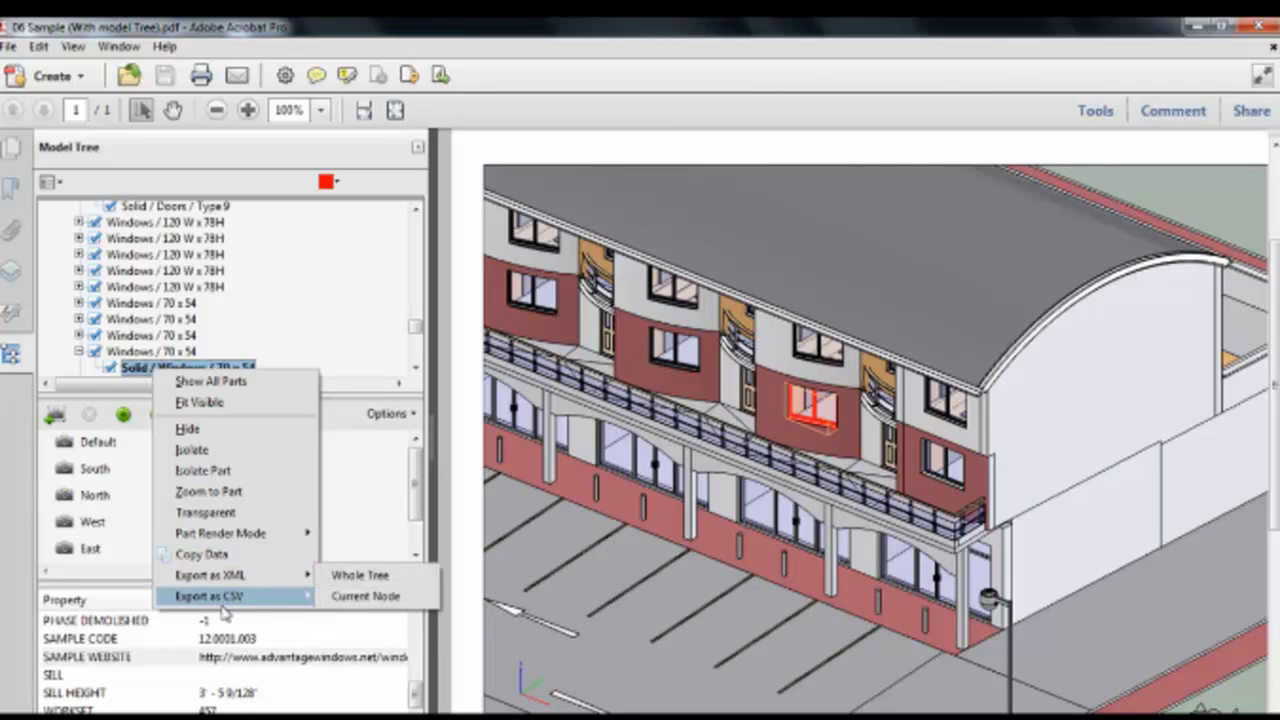
pyautogui.moveTo(230, 610)
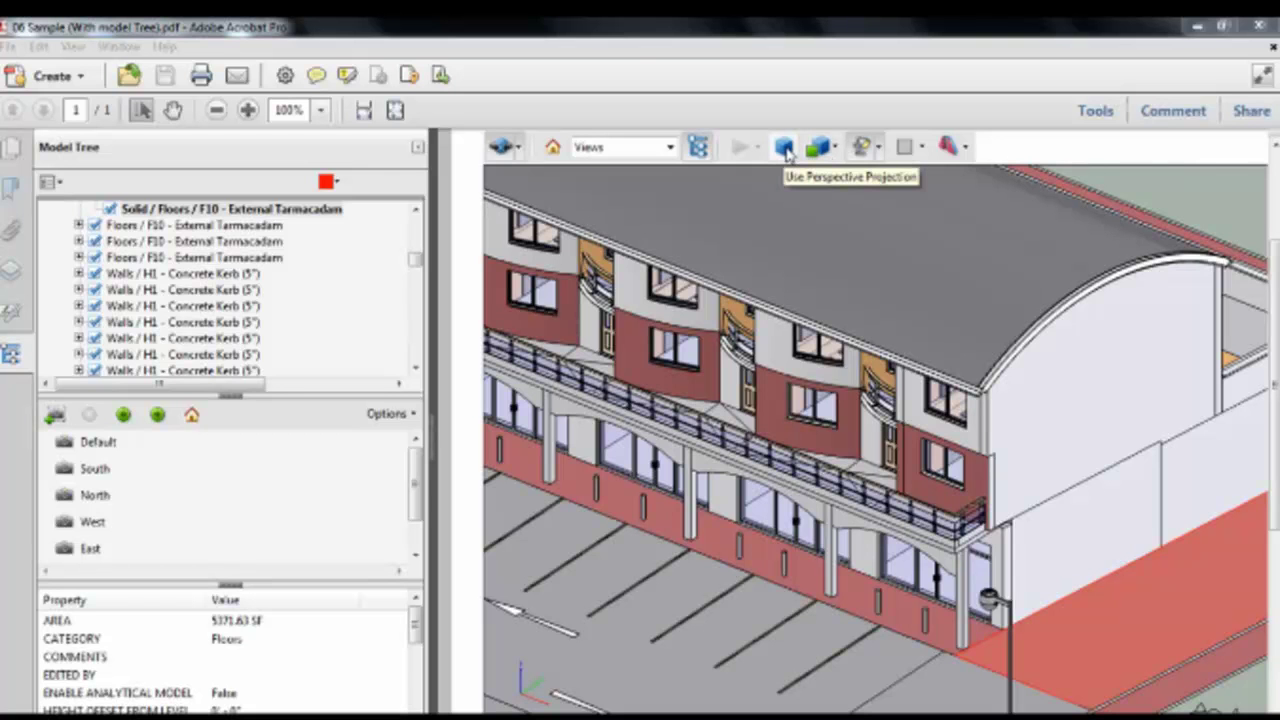
# - Clear the selection, switch the zoomed-out model to perspective projection, and spin the site around to check the effect
pyautogui.click(893, 340)
pyautogui.scroll(-6, 893, 340)
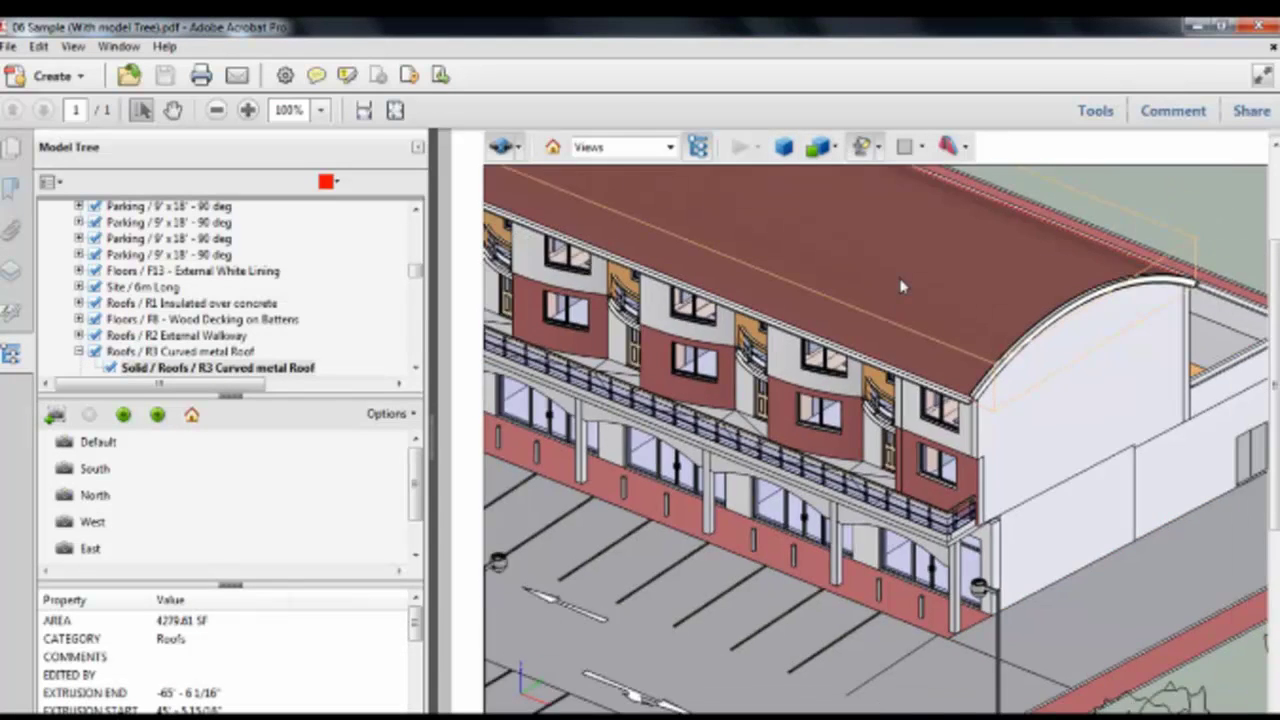
pyautogui.click(1075, 237)
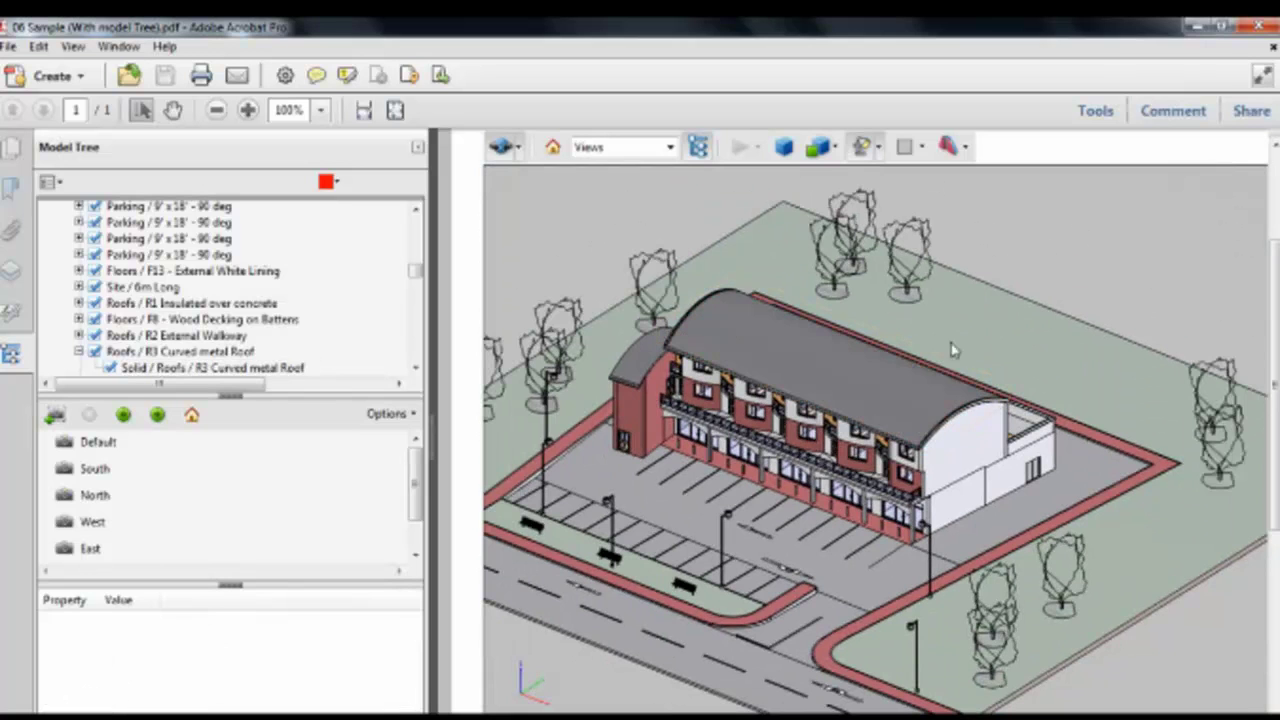
pyautogui.click(787, 148)
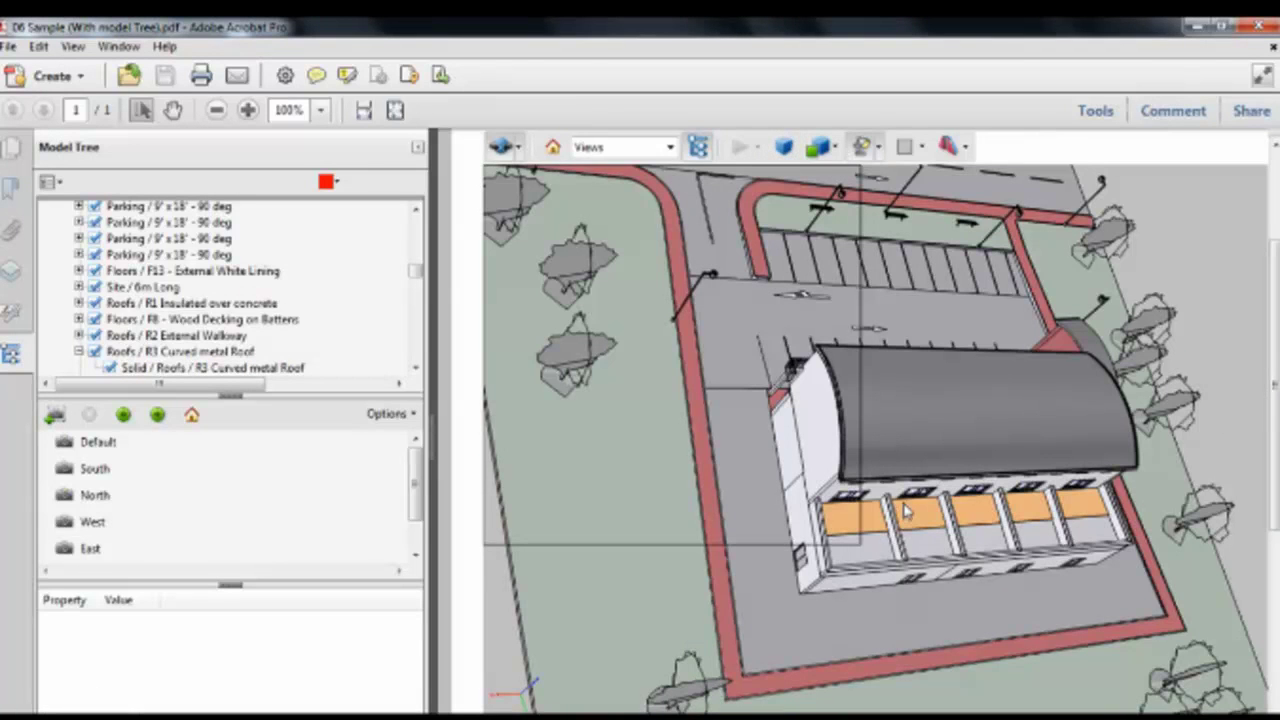
pyautogui.moveTo(780, 507)
pyautogui.mouseDown()
pyautogui.moveTo(800, 480)
pyautogui.moveTo(766, 555)
pyautogui.moveTo(590, 685)
pyautogui.moveTo(760, 560)
pyautogui.moveTo(985, 445)
pyautogui.mouseUp()
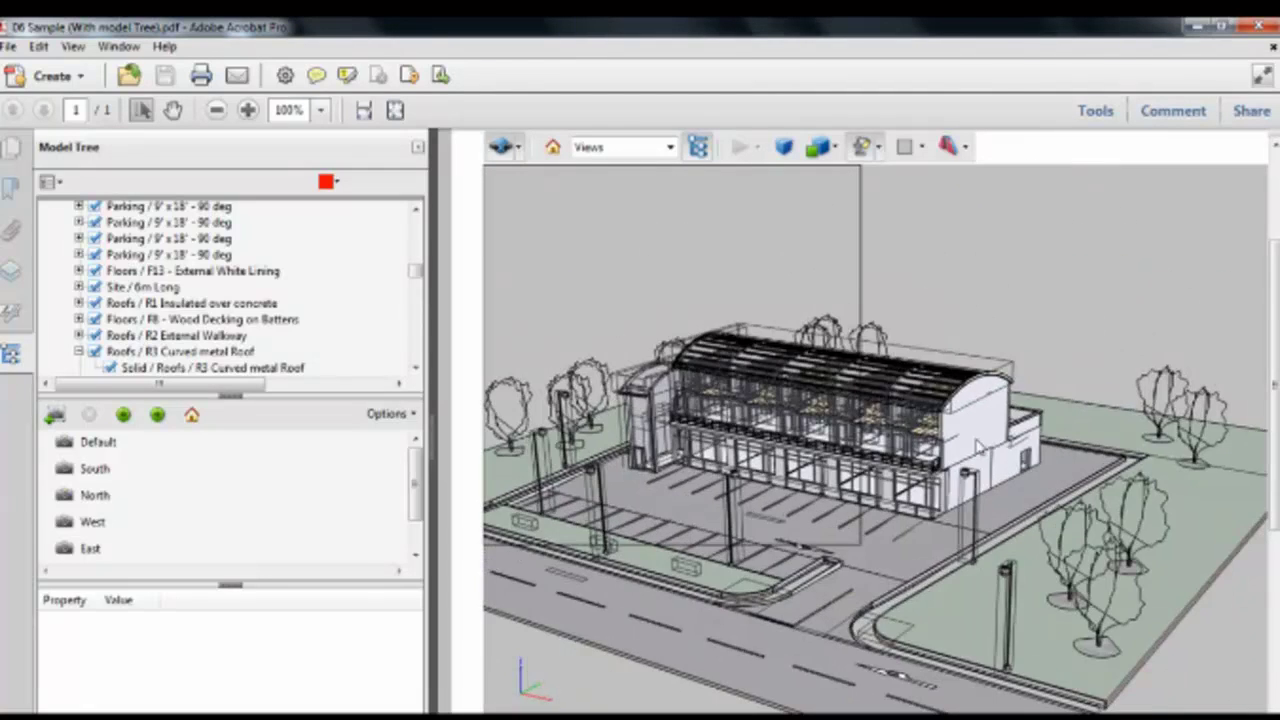
# - Select the tarmac floor in front of the building and view the shopfront facade from near street level
pyautogui.click(877, 467)
pyautogui.scroll(5, 880, 480)
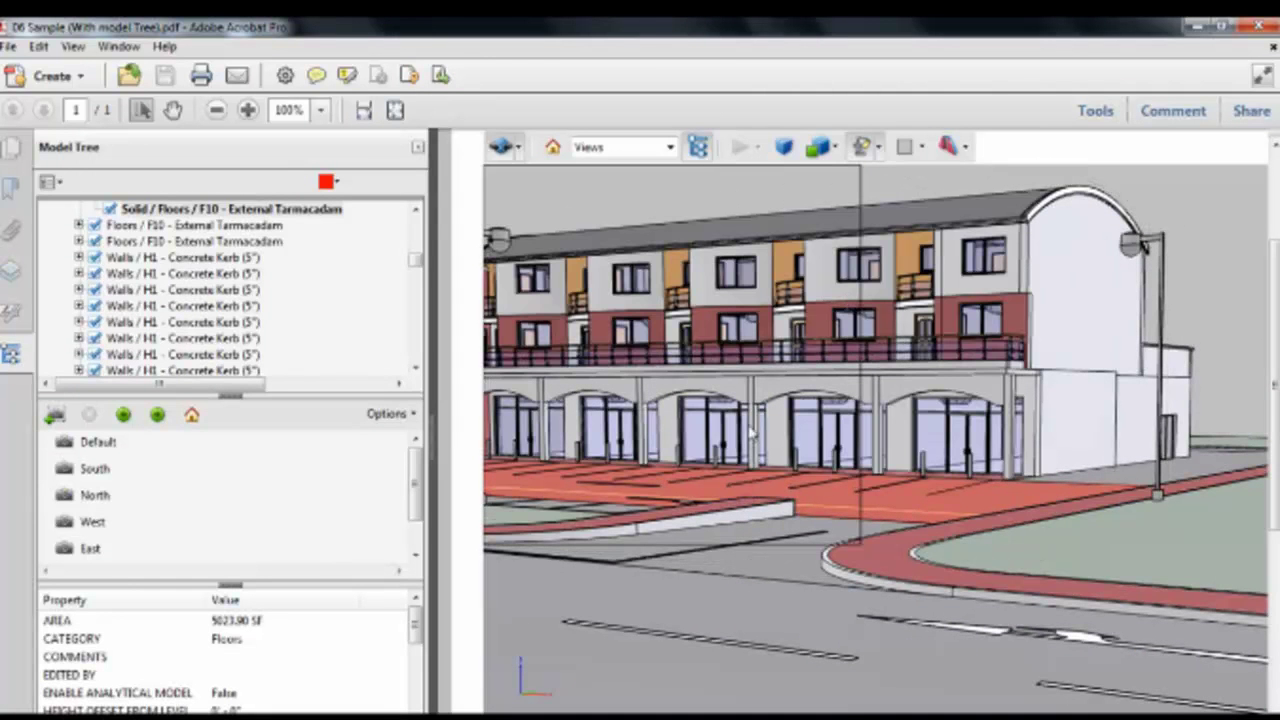
pyautogui.moveTo(1055, 497)
pyautogui.mouseDown()
pyautogui.moveTo(868, 508)
pyautogui.moveTo(888, 510)
pyautogui.mouseUp()
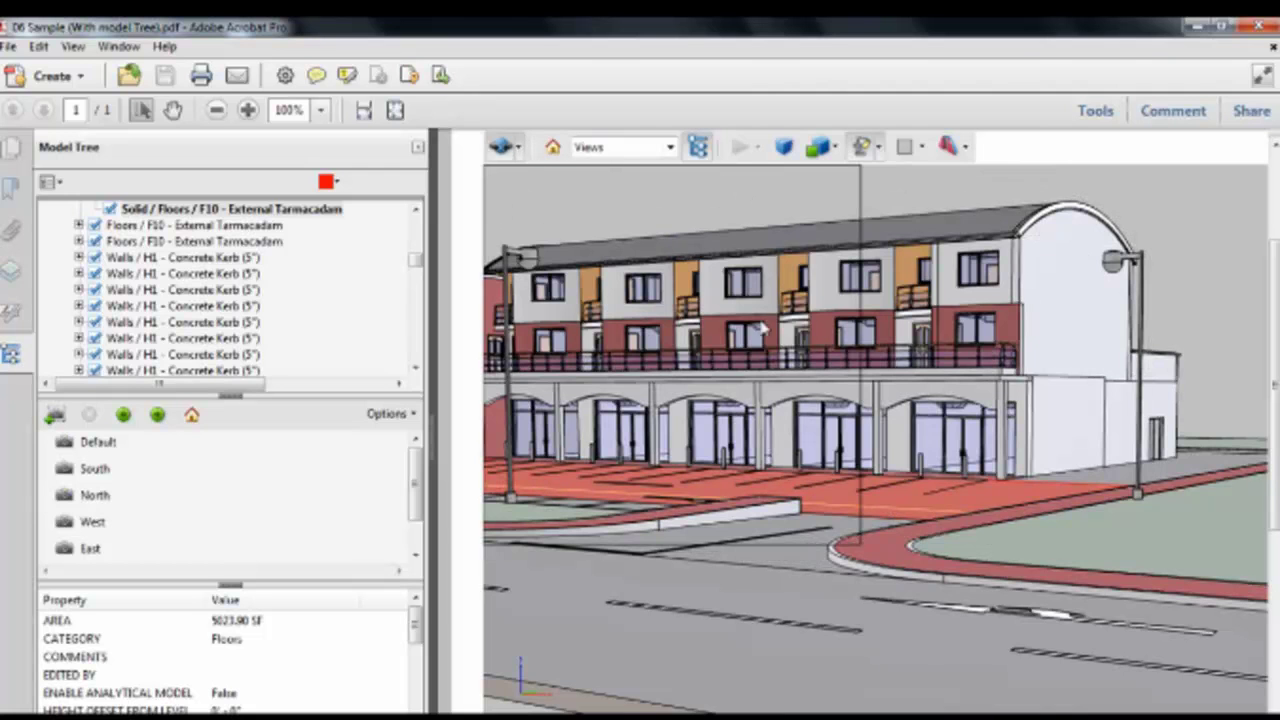
# - Use Fly navigation to bring the camera close to the ground-floor shop entrances beneath the balcony
pyautogui.click(518, 148)
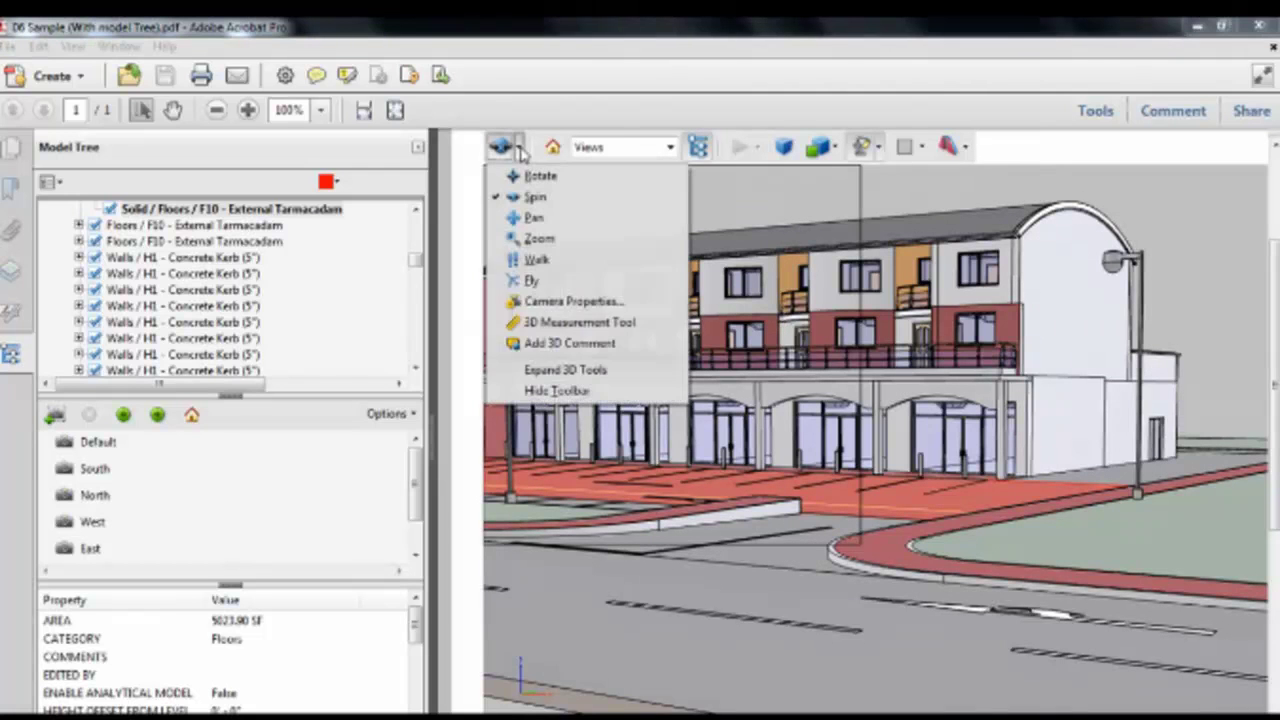
pyautogui.click(533, 288)
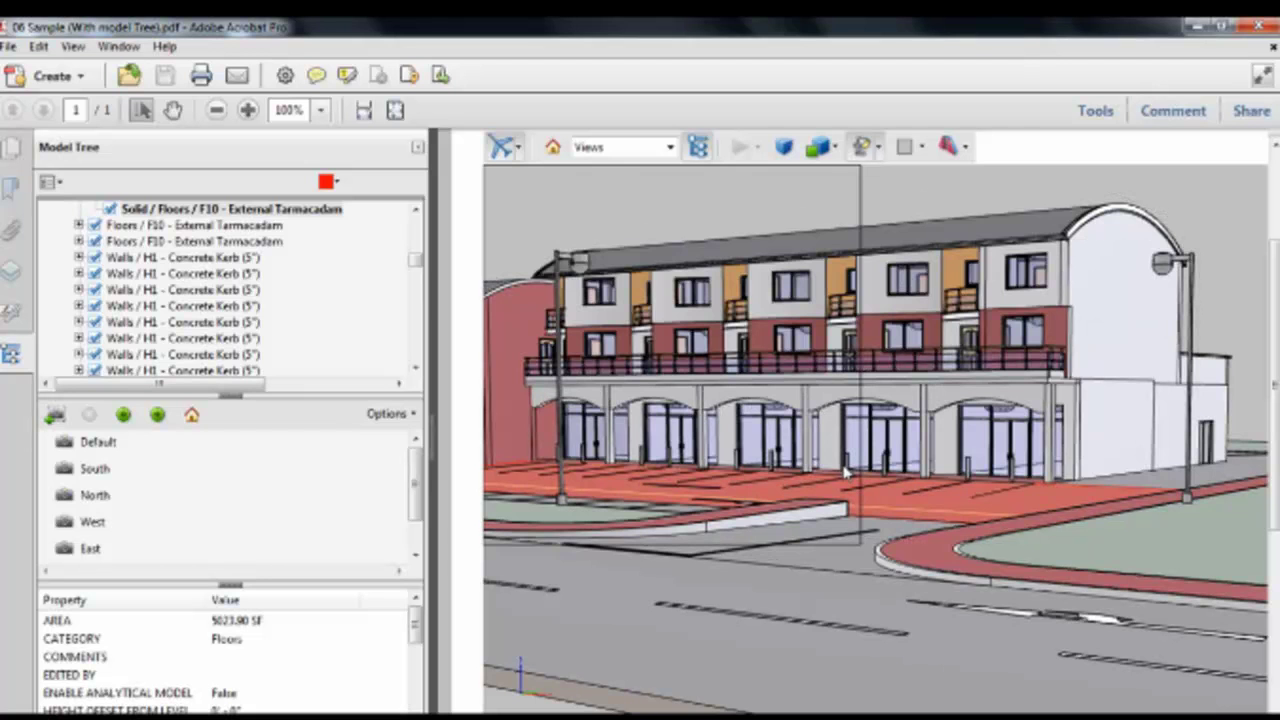
pyautogui.moveTo(845, 475); pyautogui.dragTo(795, 473)
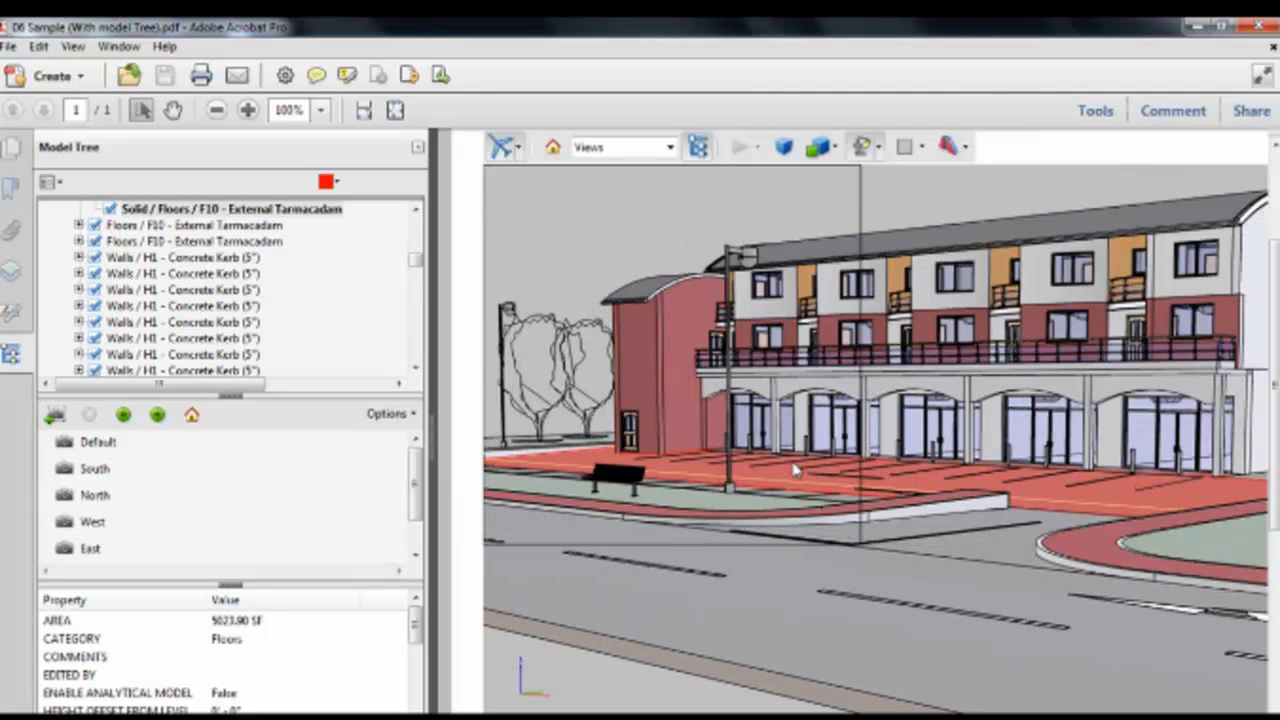
pyautogui.scroll(5, 795, 470)
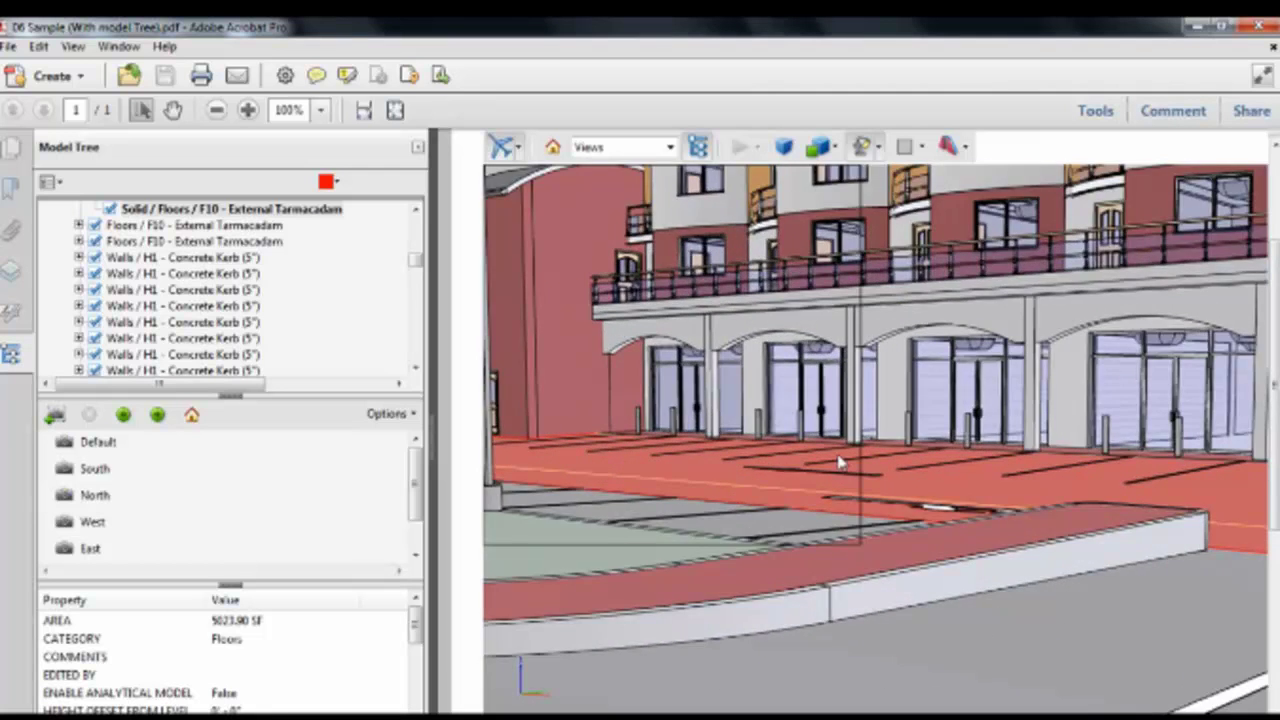
pyautogui.moveTo(838, 458); pyautogui.dragTo(894, 463)
pyautogui.scroll(2, 857, 445)
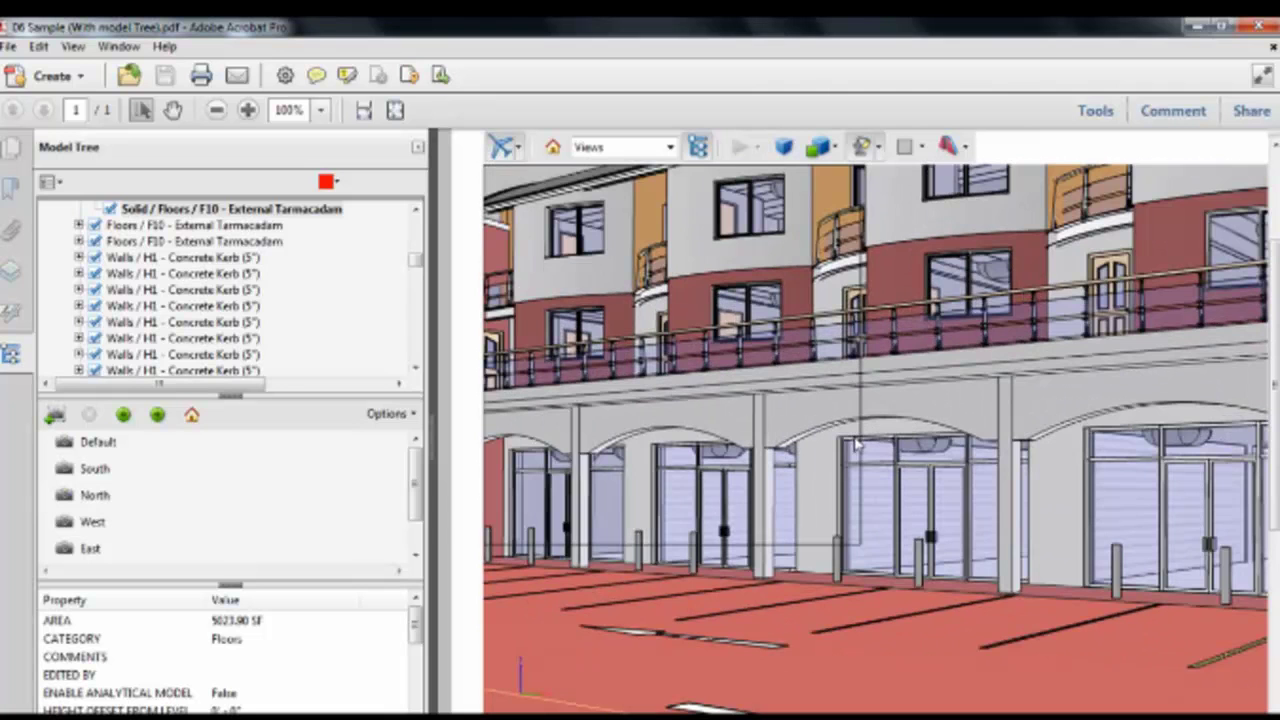
# - Save the current camera position as a new view with all display settings included
pyautogui.click(54, 416)
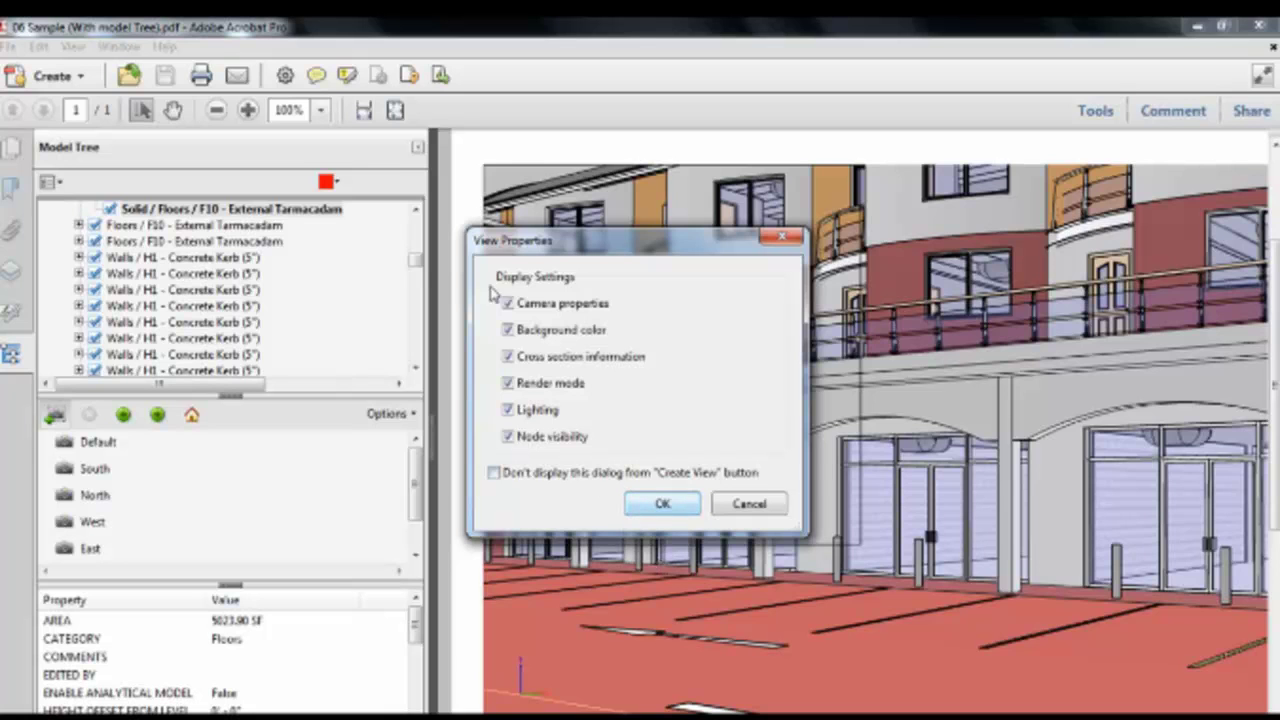
pyautogui.click(663, 504)
pyautogui.moveTo(422, 490); pyautogui.dragTo(418, 530)
# - Rename the new view as "front entrance" and recall it from the saved views
pyautogui.click(106, 546)
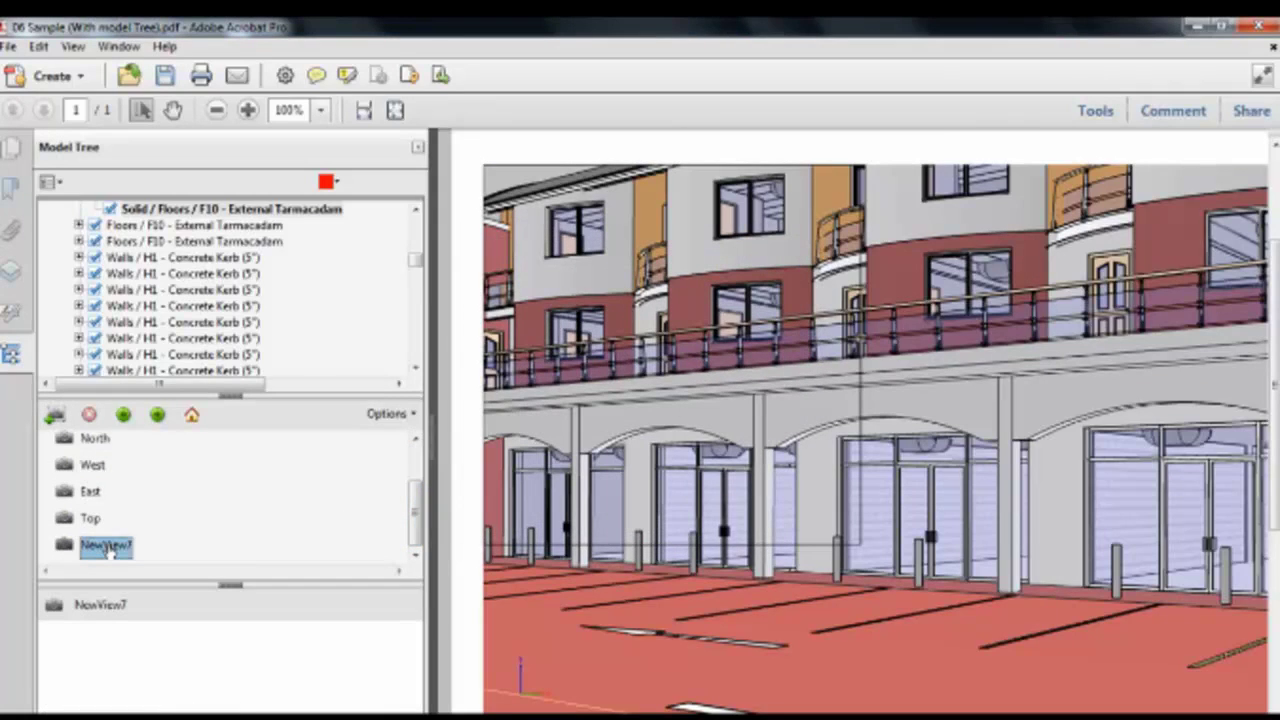
pyautogui.click(106, 546)
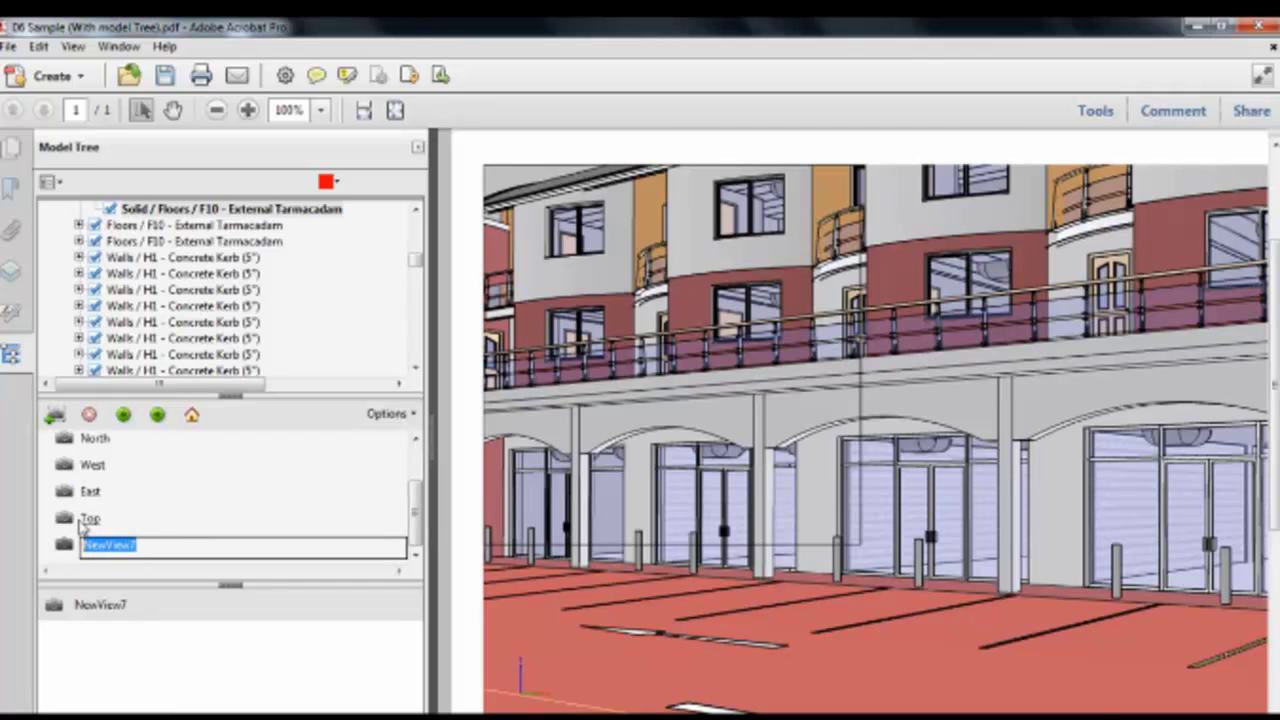
pyautogui.write('front entrance')
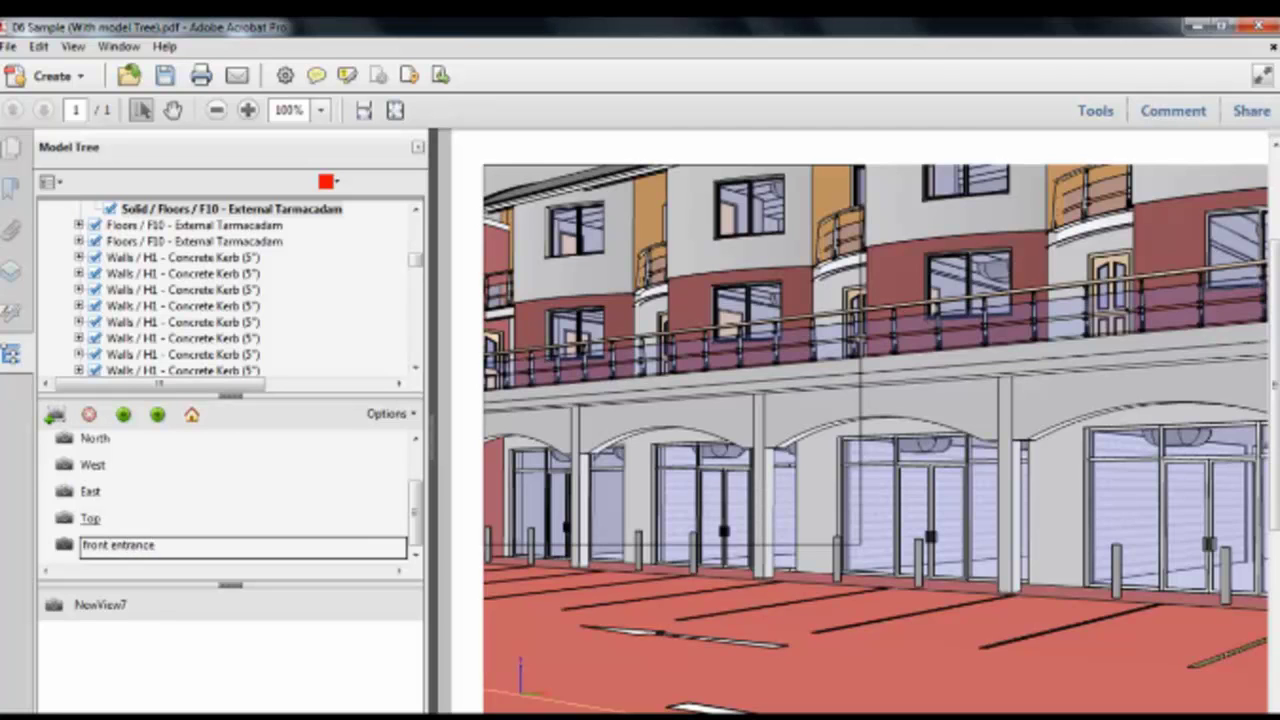
pyautogui.press('Return')
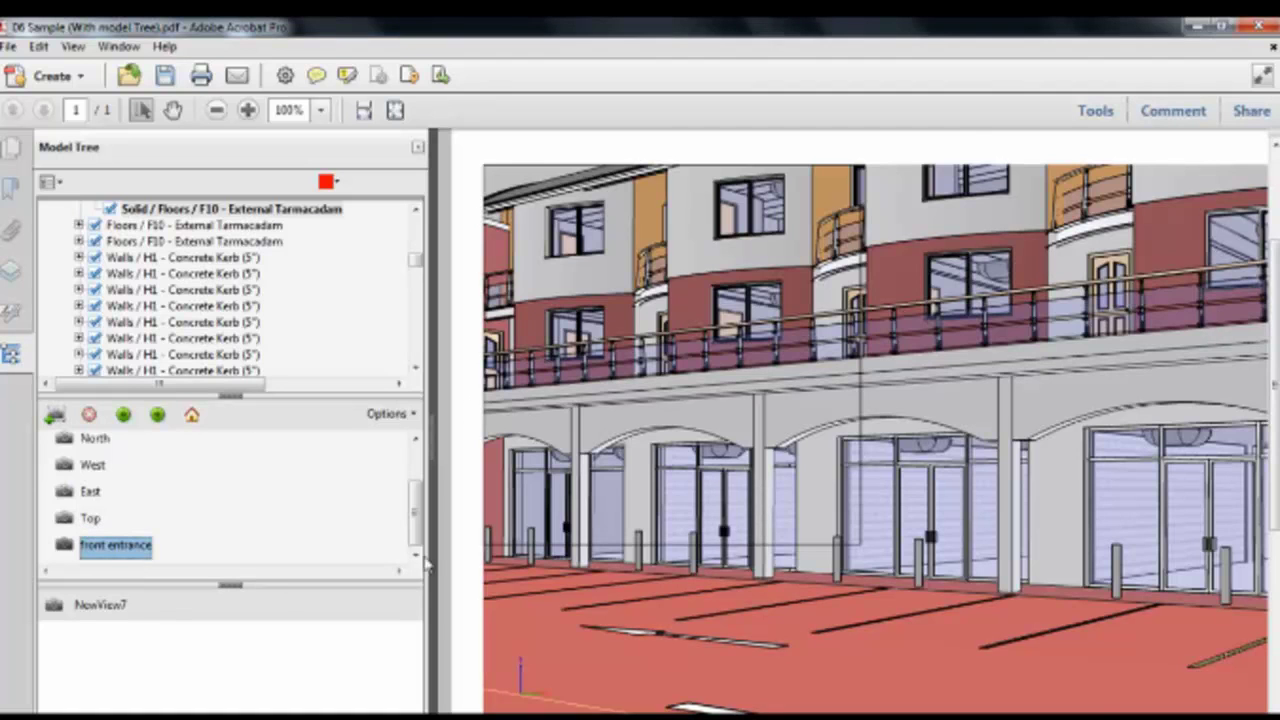
pyautogui.click(670, 148)
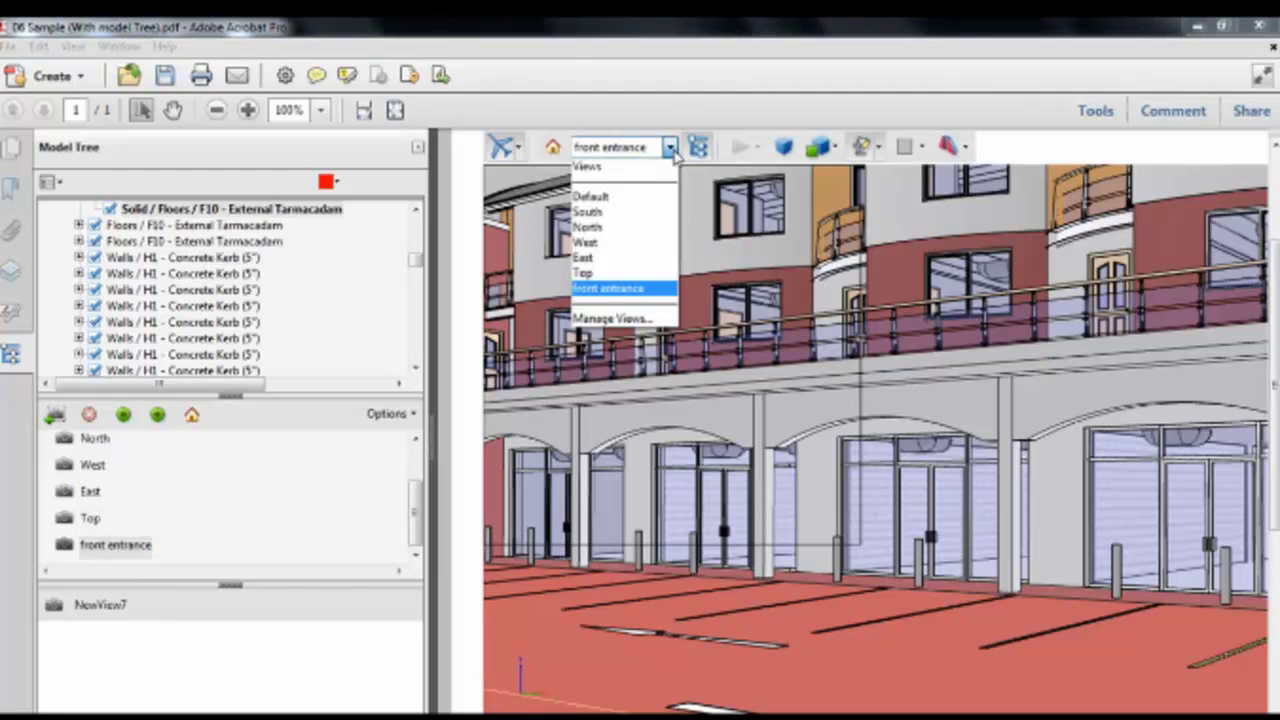
pyautogui.click(615, 289)
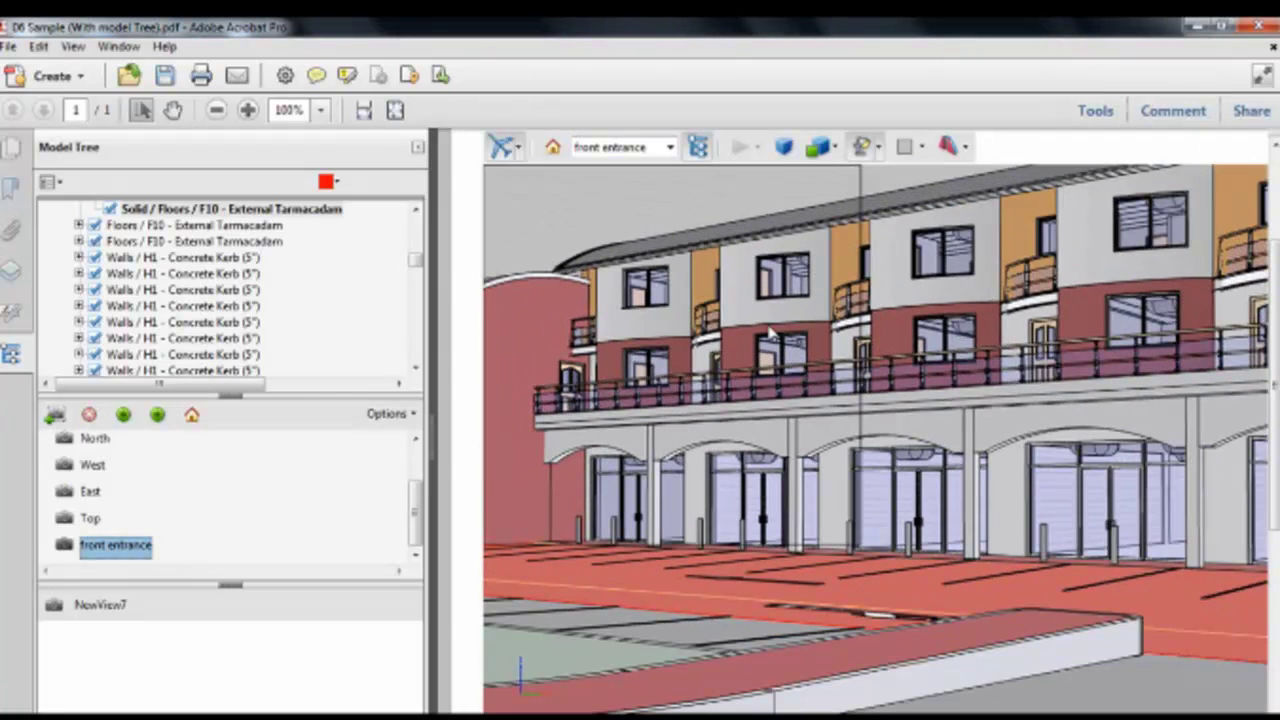
# - Try the Illustration and Solid Outline render modes on the building, with the tarmac floor deselected
pyautogui.click(836, 148)
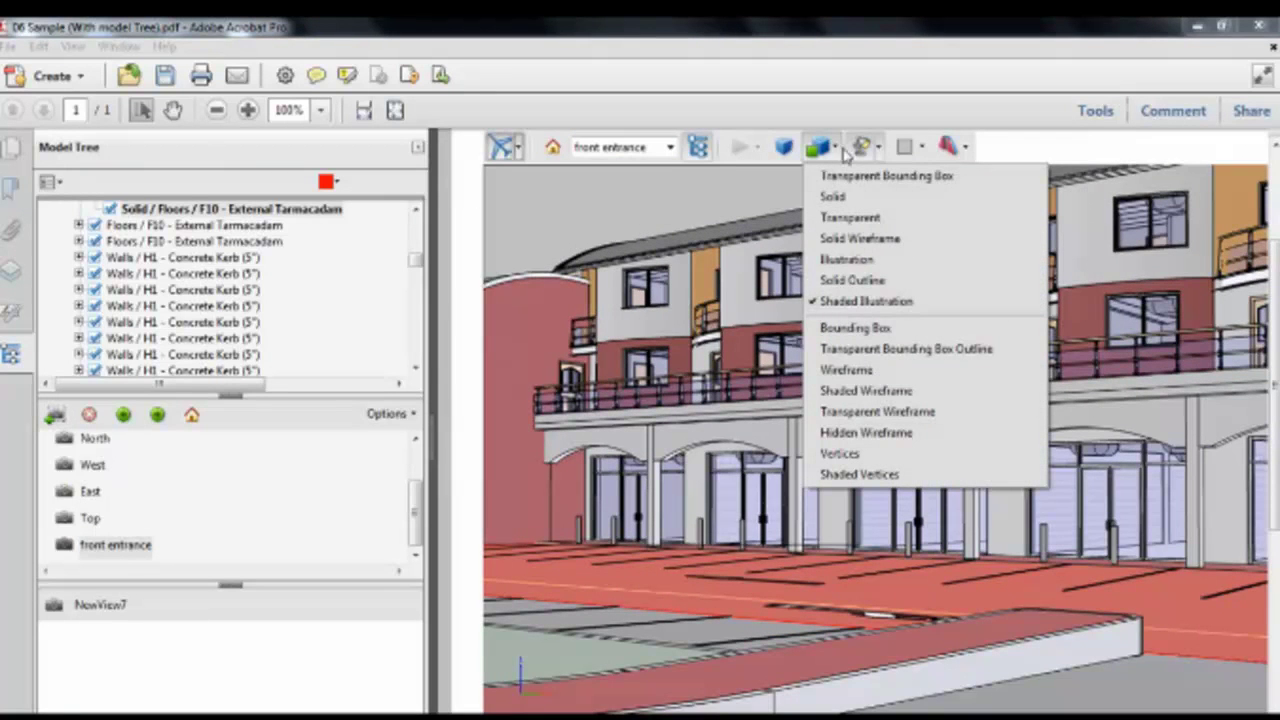
pyautogui.click(847, 260)
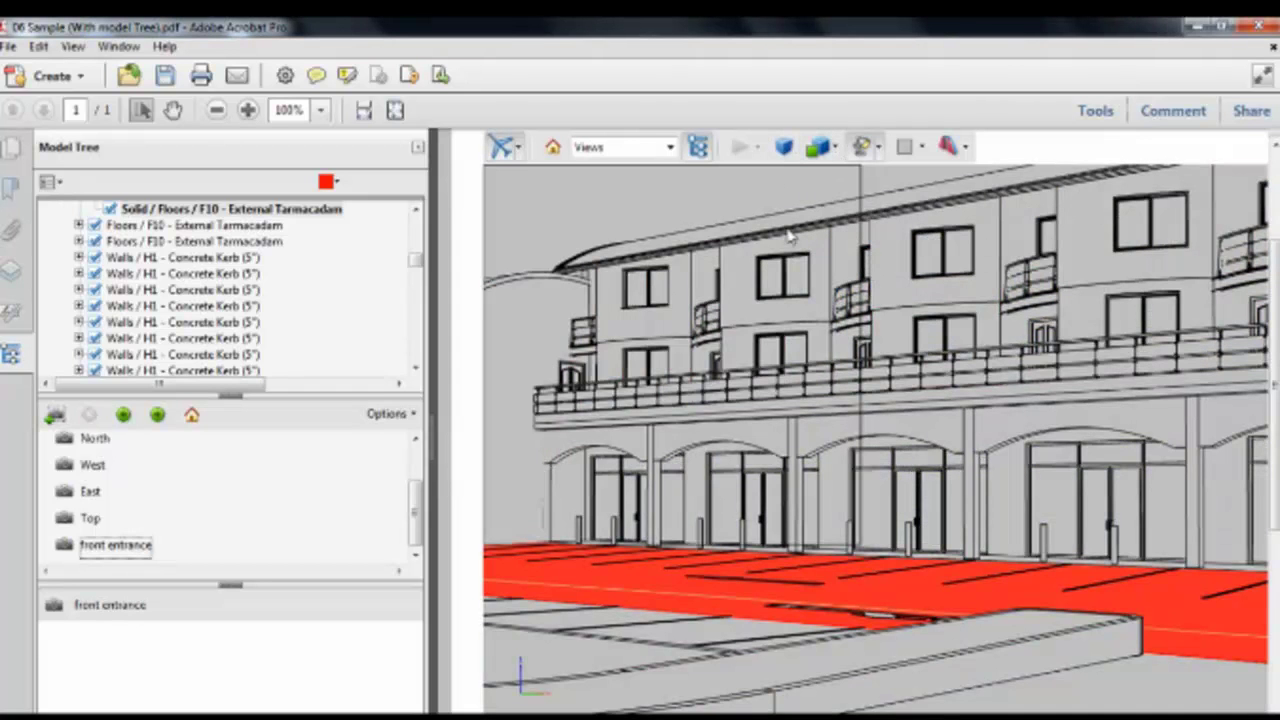
pyautogui.click(533, 226)
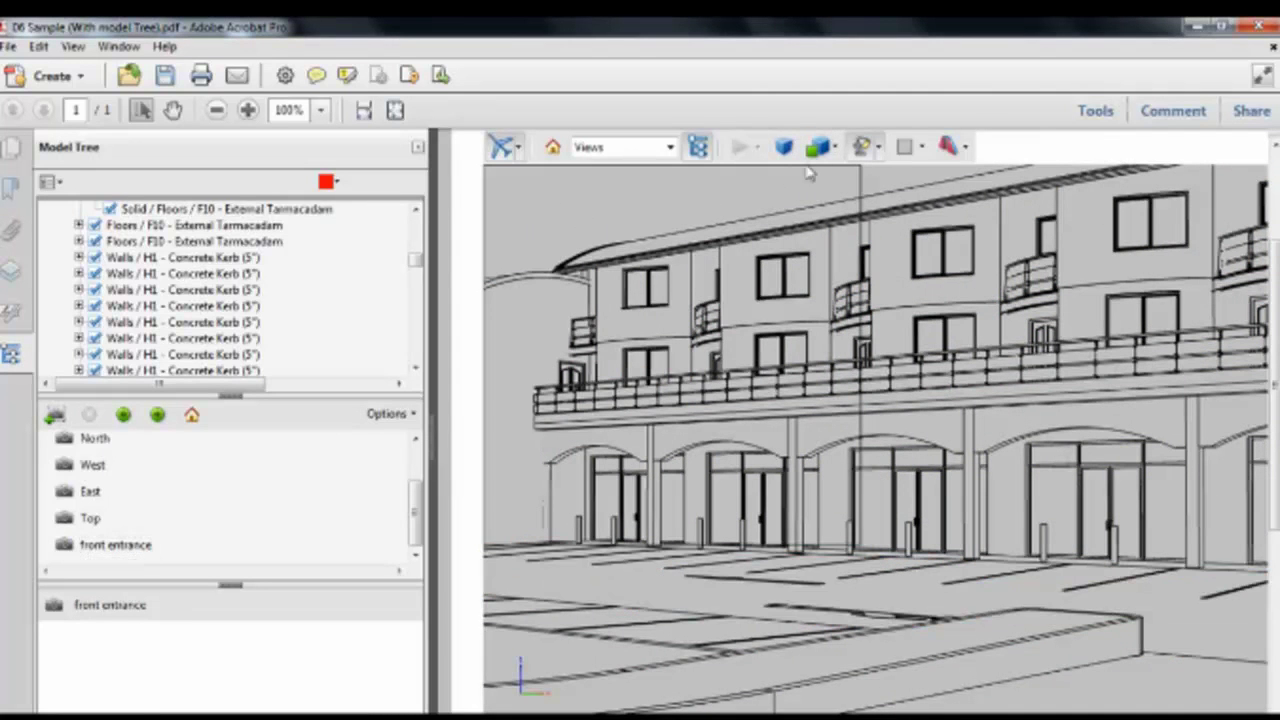
pyautogui.click(834, 148)
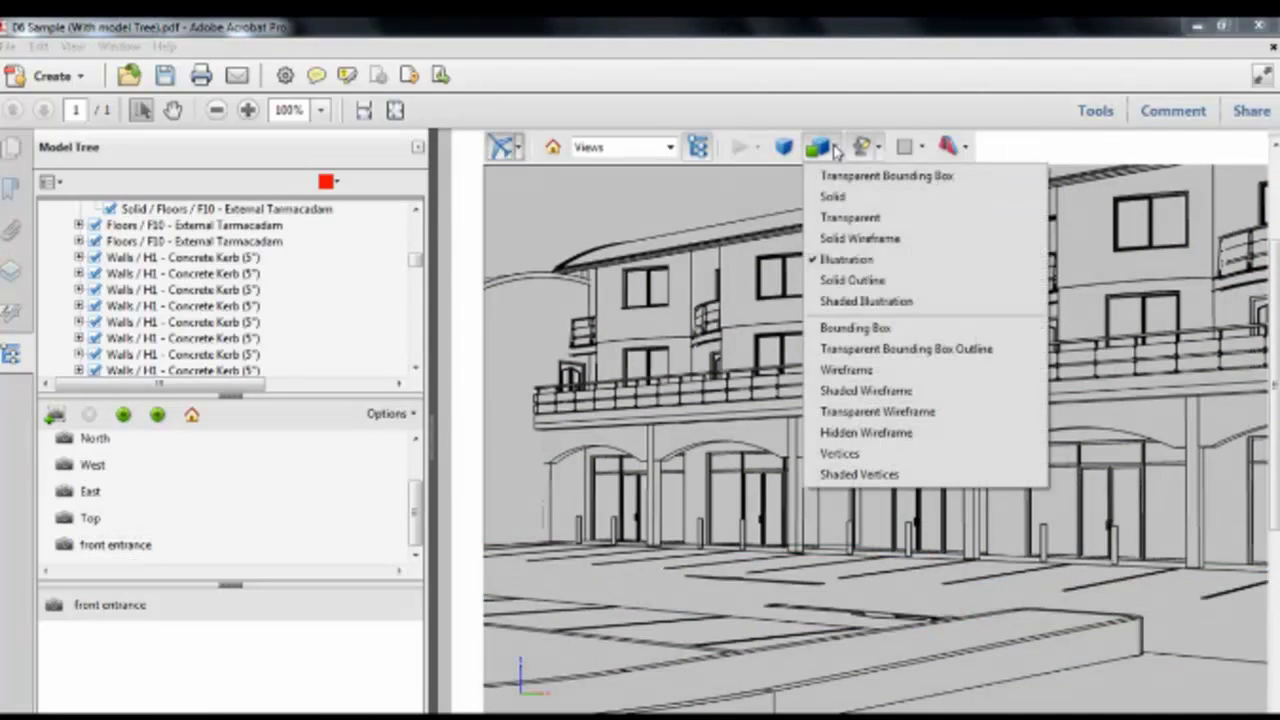
pyautogui.click(865, 288)
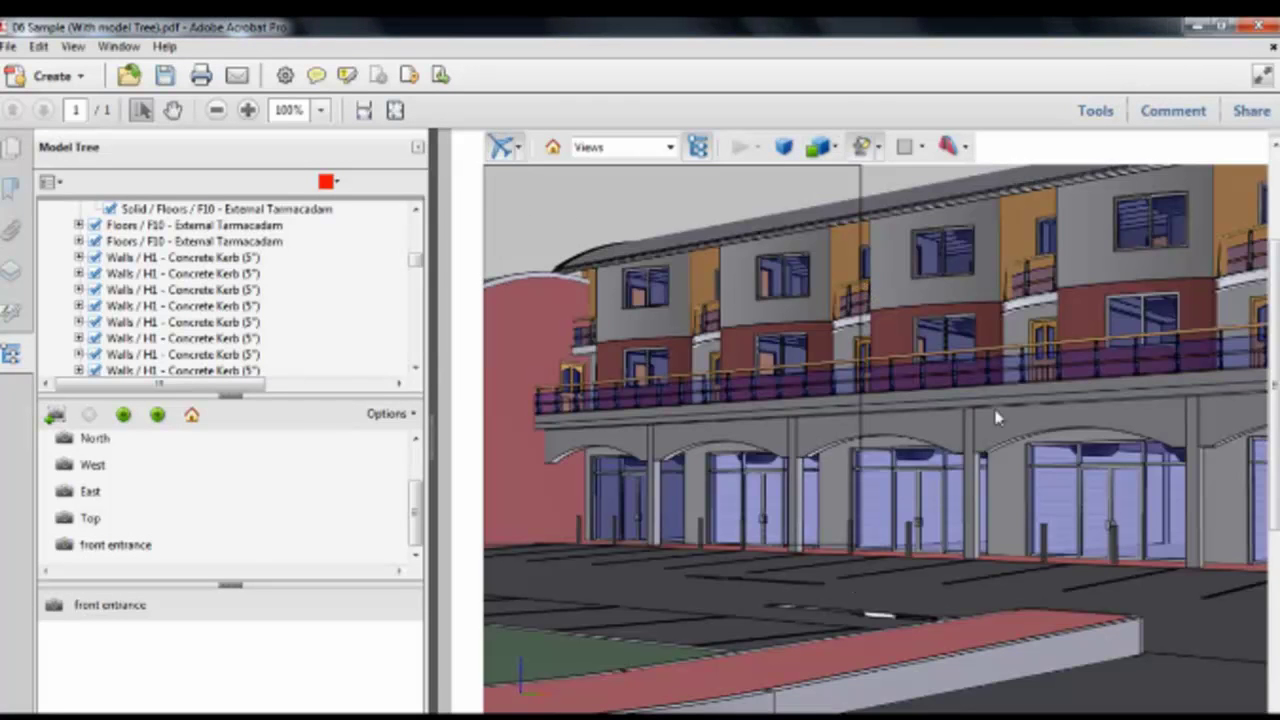
# - Compare the Shaded Illustration and Solid render modes on the building, leaving it in Shaded Illustration
pyautogui.click(836, 148)
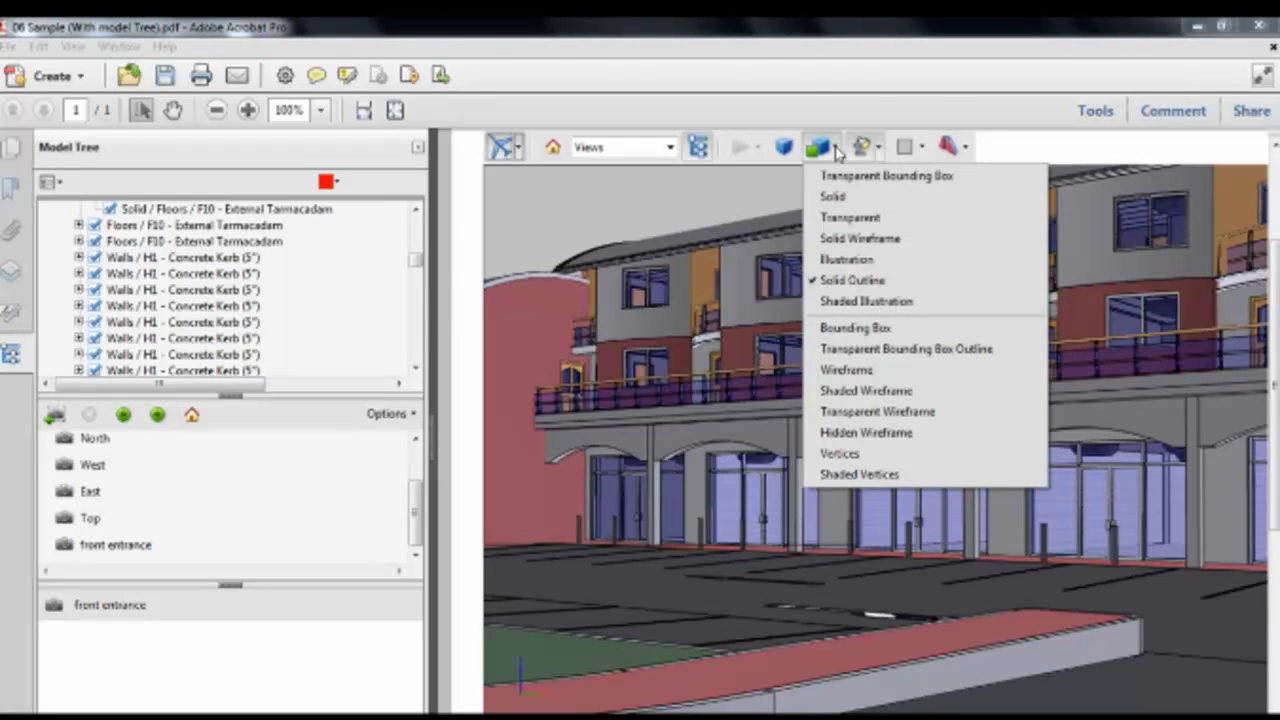
pyautogui.click(852, 300)
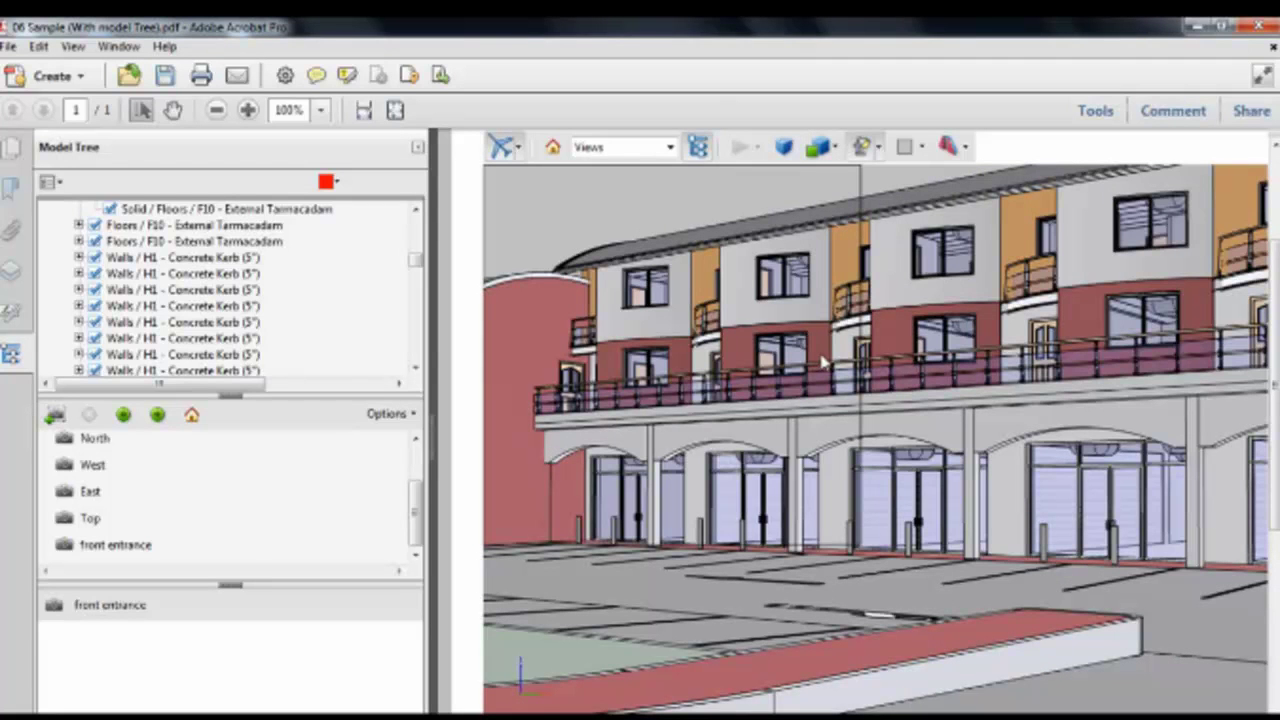
pyautogui.click(836, 148)
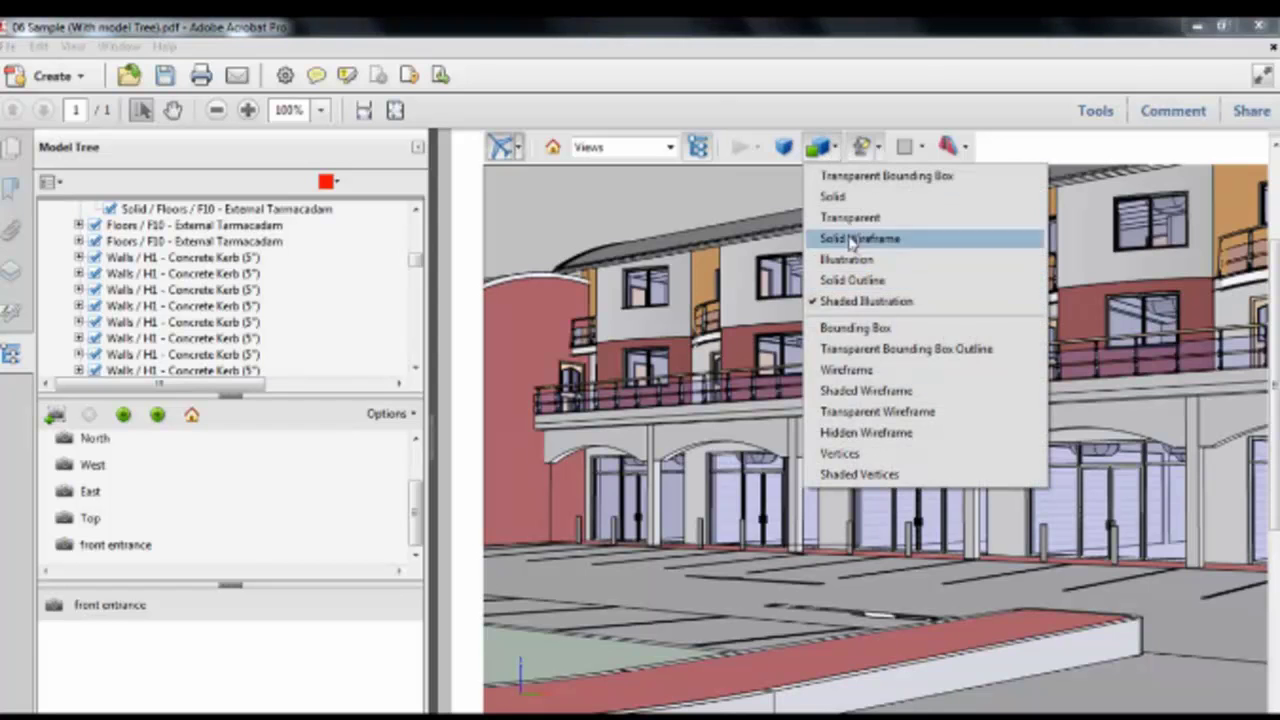
pyautogui.click(845, 197)
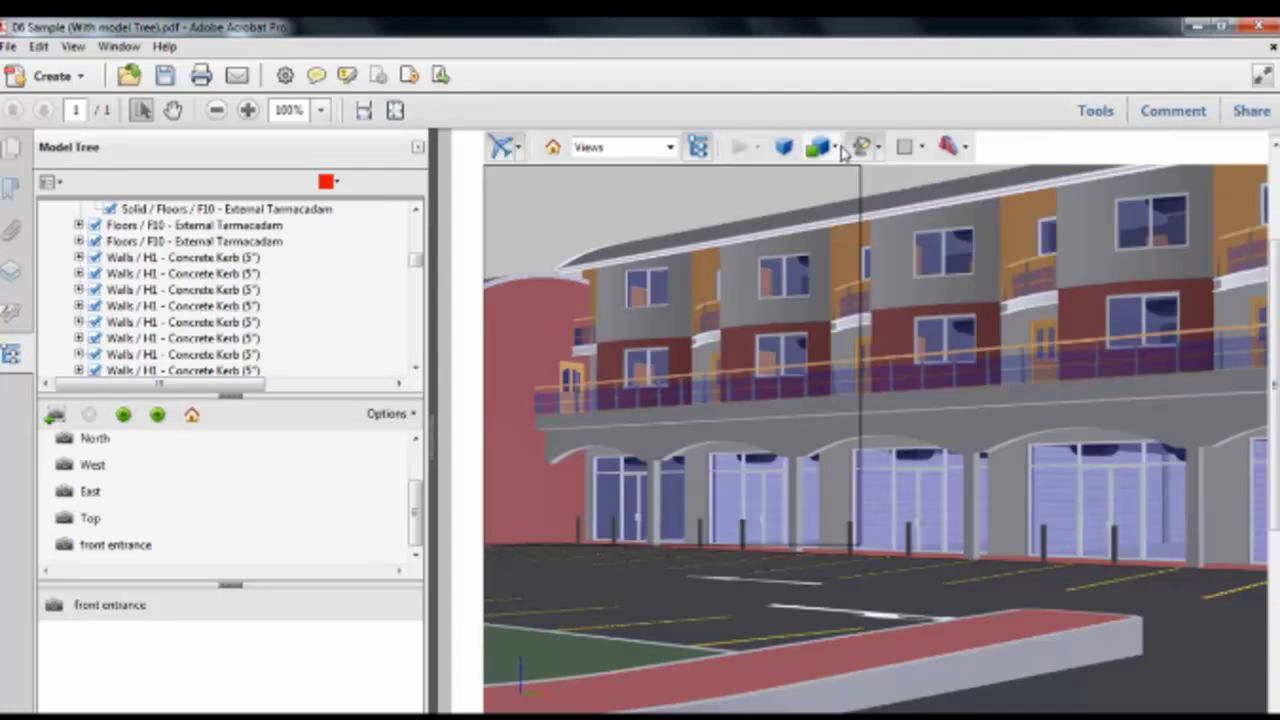
pyautogui.click(838, 150)
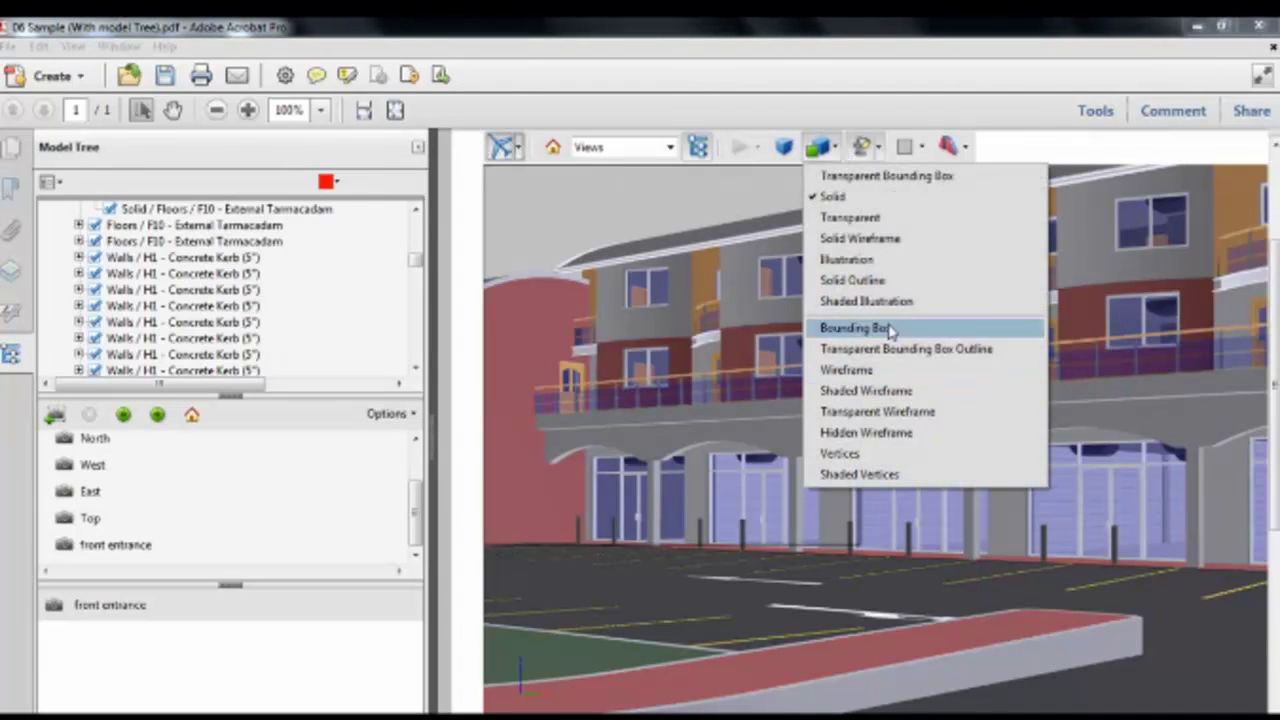
pyautogui.click(876, 305)
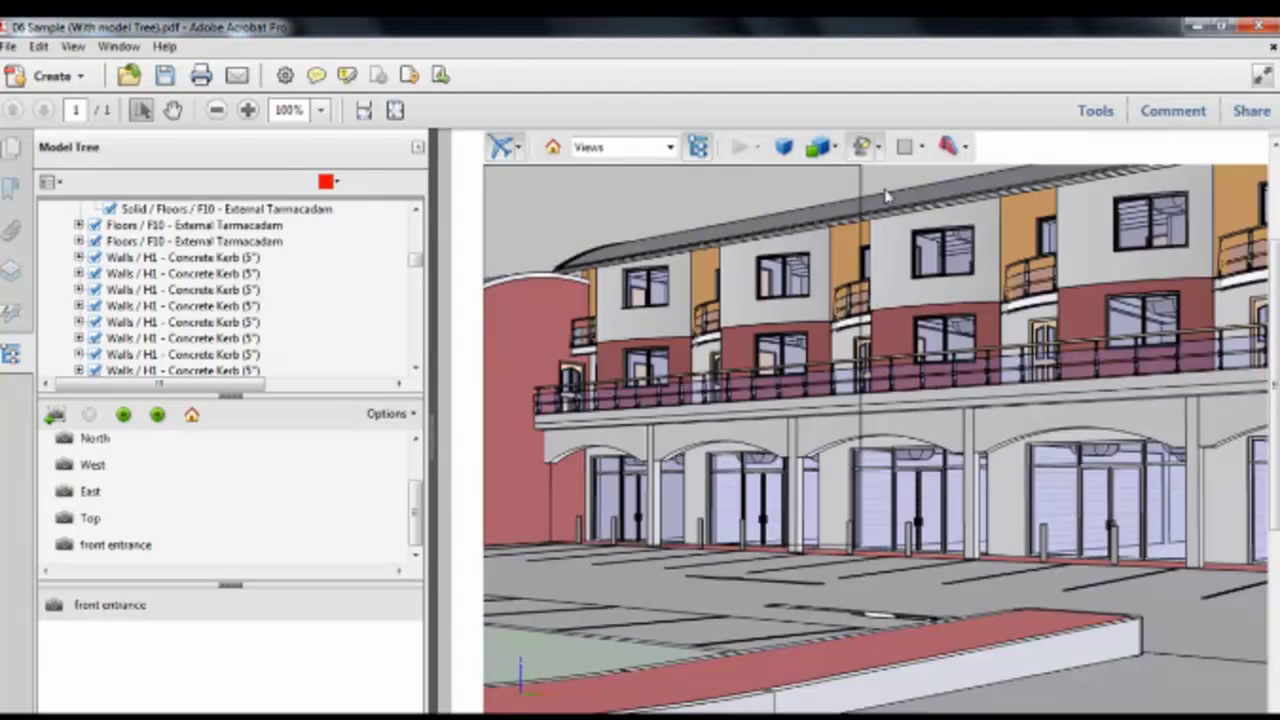
# - Try Day Lights on the building and return the lighting to White Lights
pyautogui.click(880, 150)
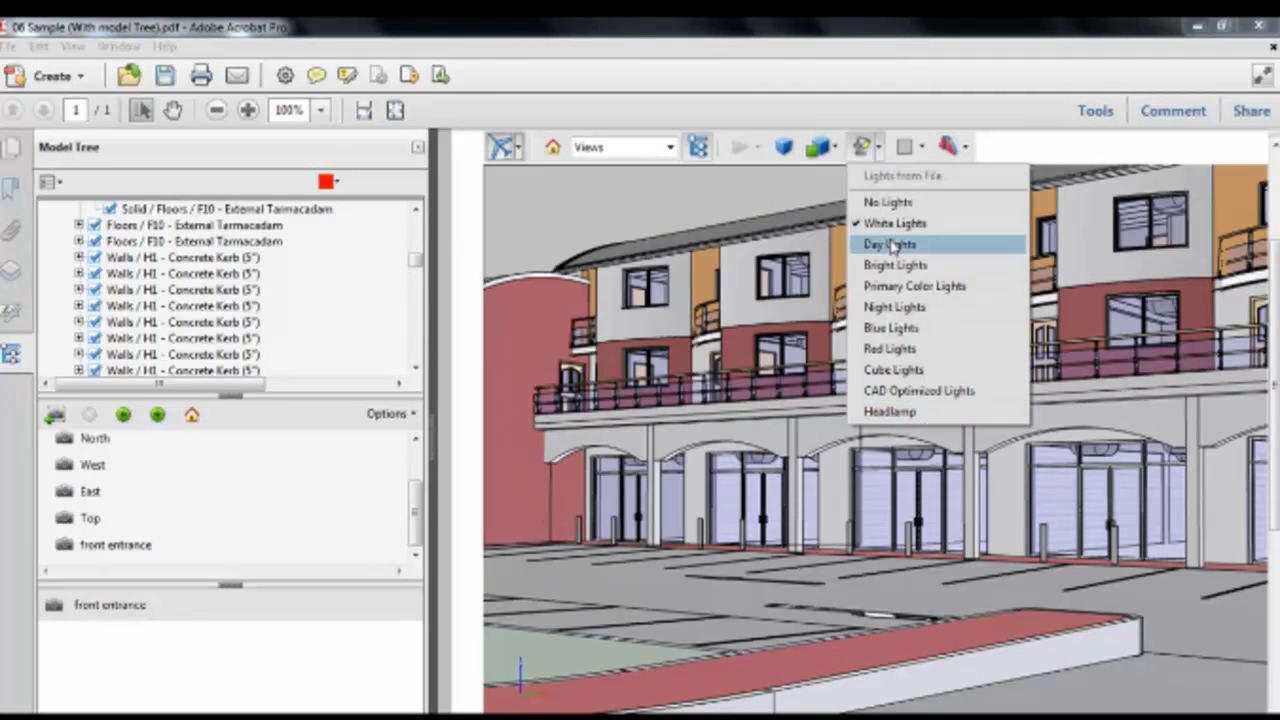
pyautogui.click(890, 245)
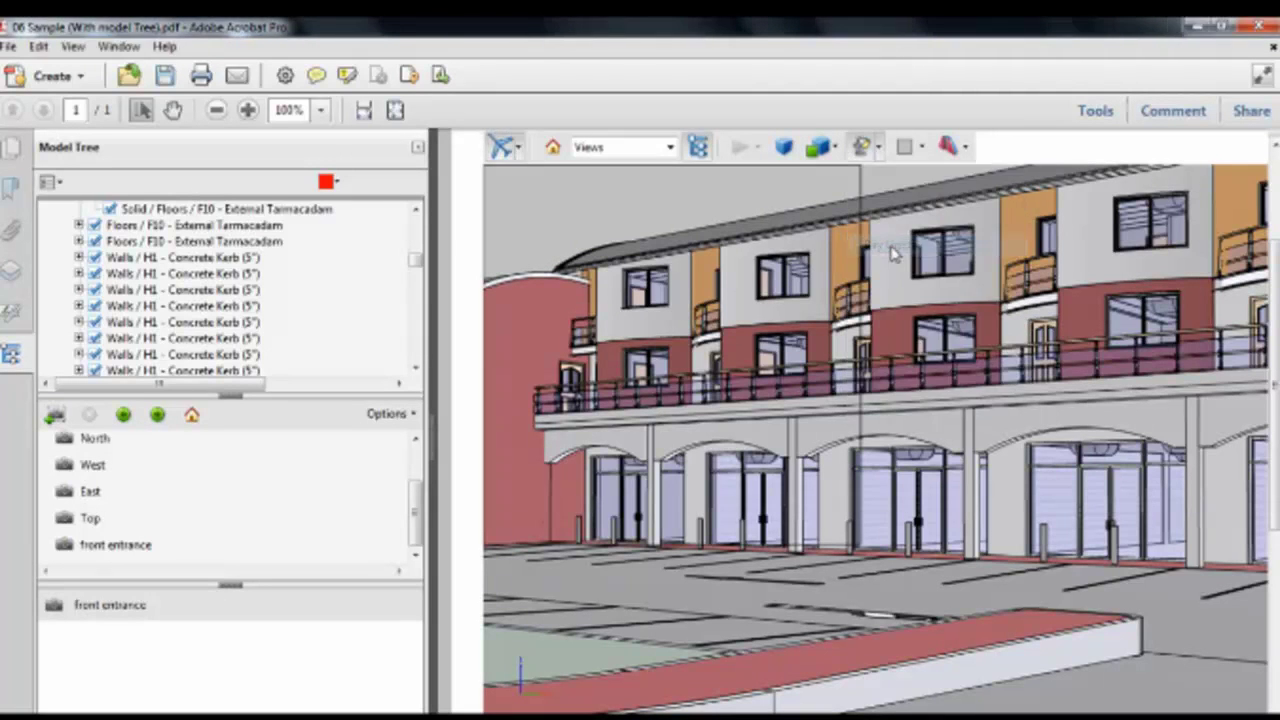
pyautogui.click(877, 148)
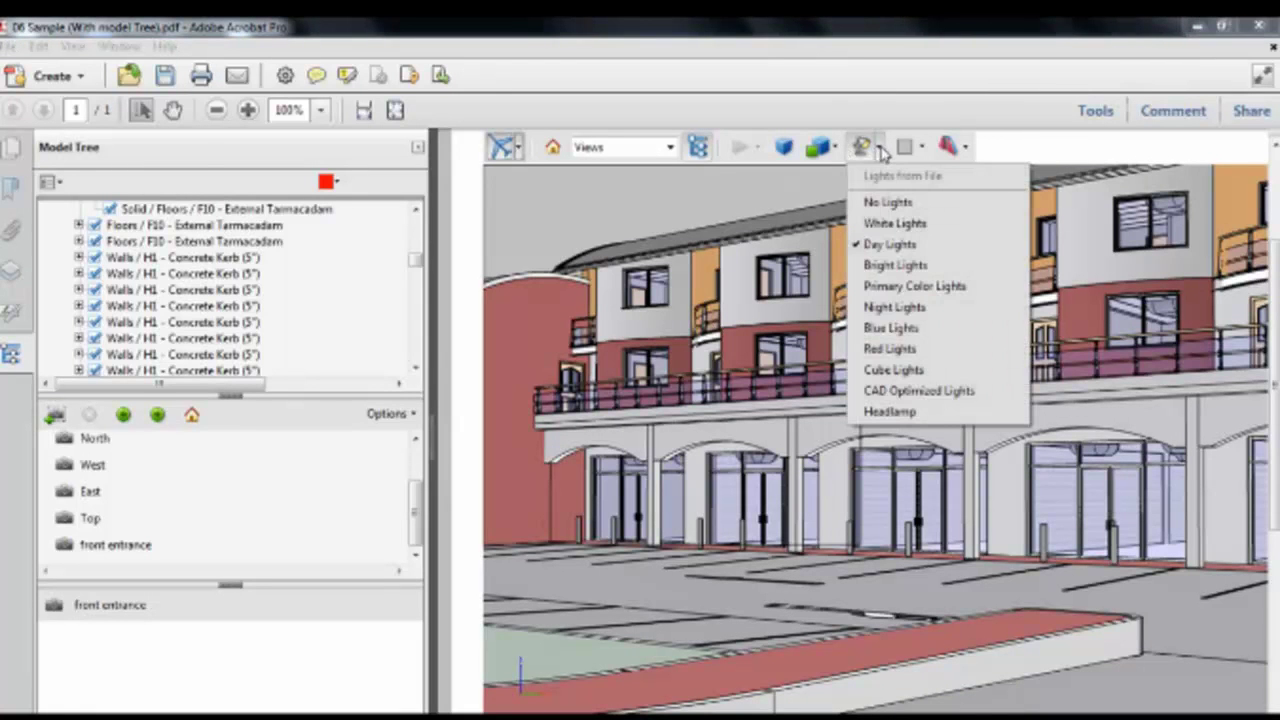
pyautogui.click(895, 223)
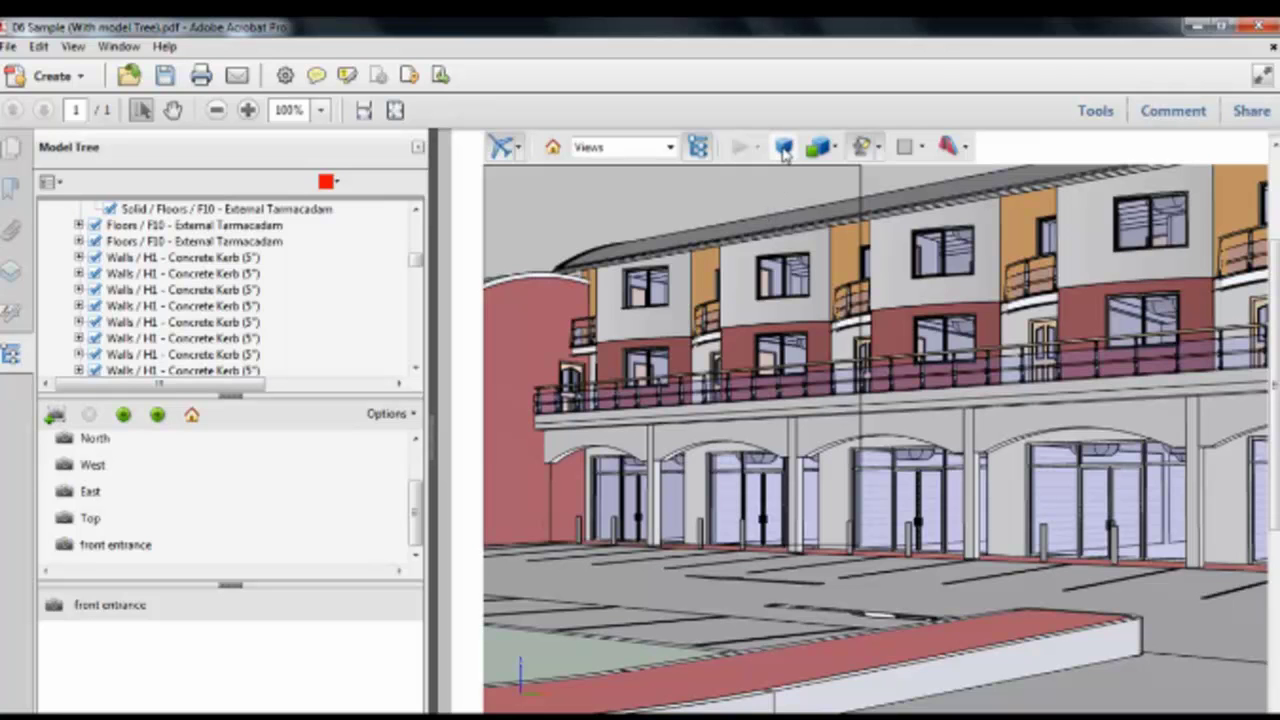
# - Switch the model to orthographic projection and rotate it to an angled view of the building's front and roof from above
pyautogui.click(784, 148)
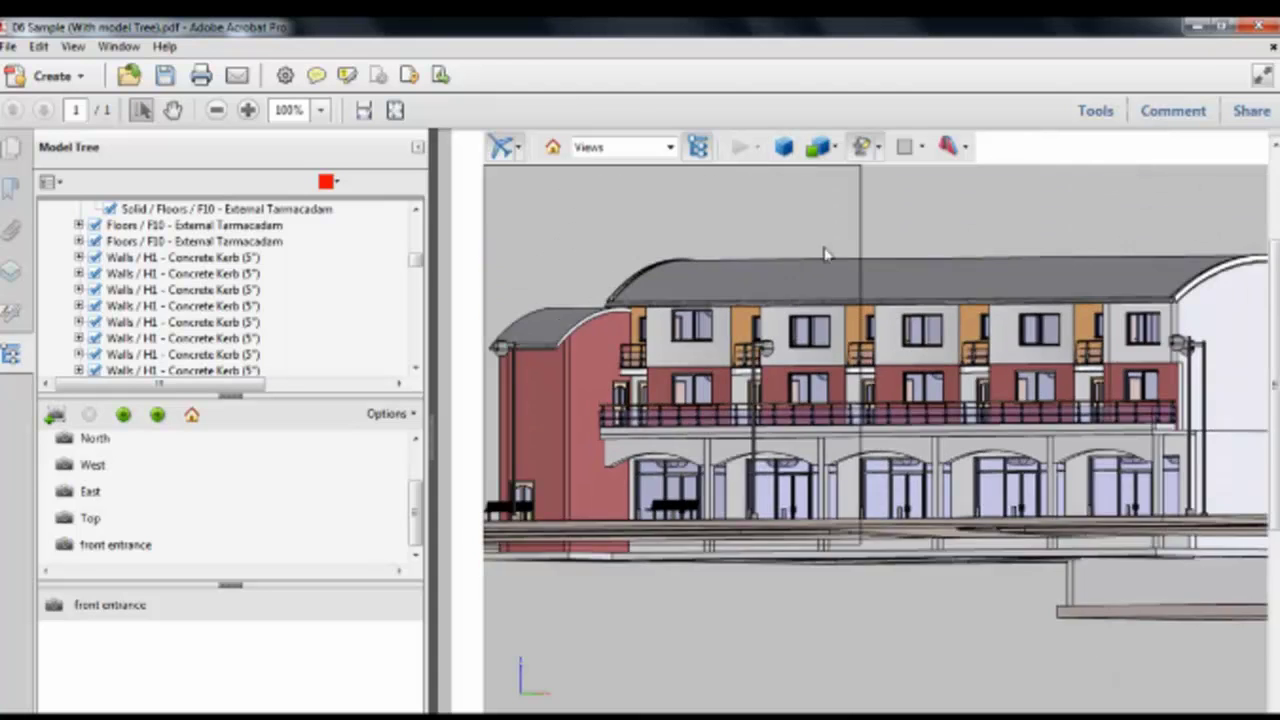
pyautogui.click(517, 147)
pyautogui.click(537, 197)
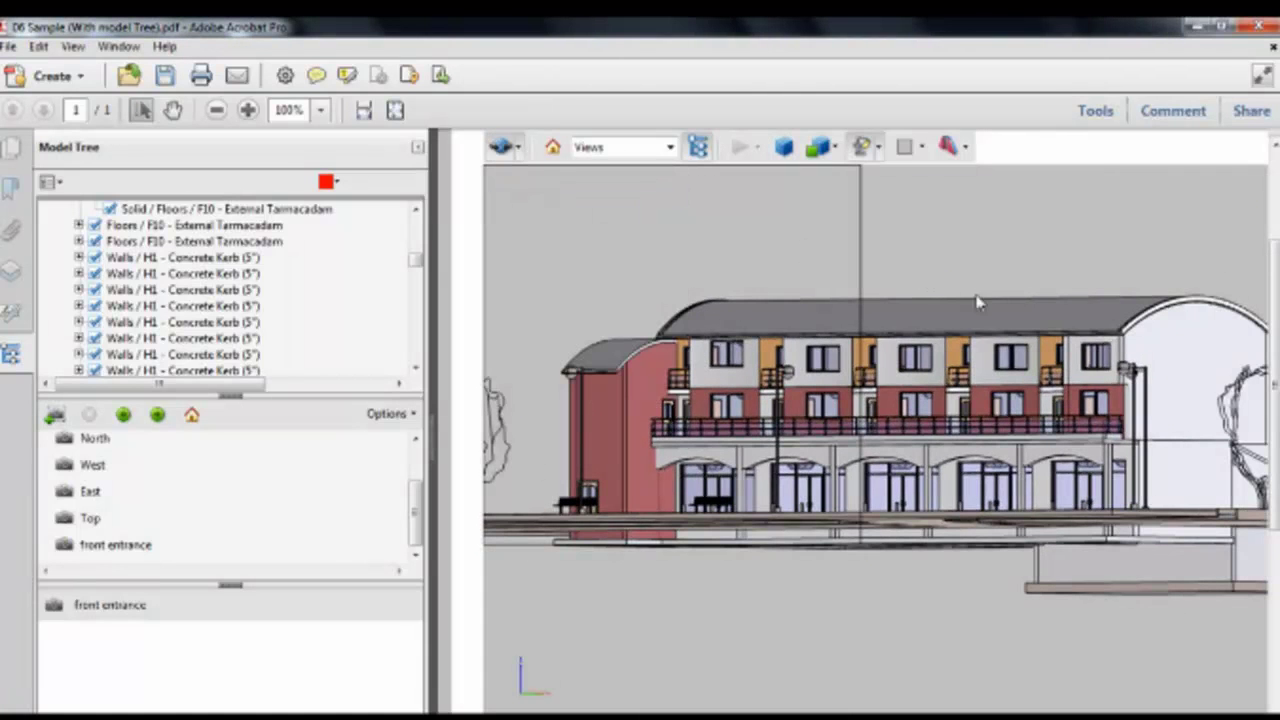
pyautogui.moveTo(966, 274); pyautogui.dragTo(990, 331)
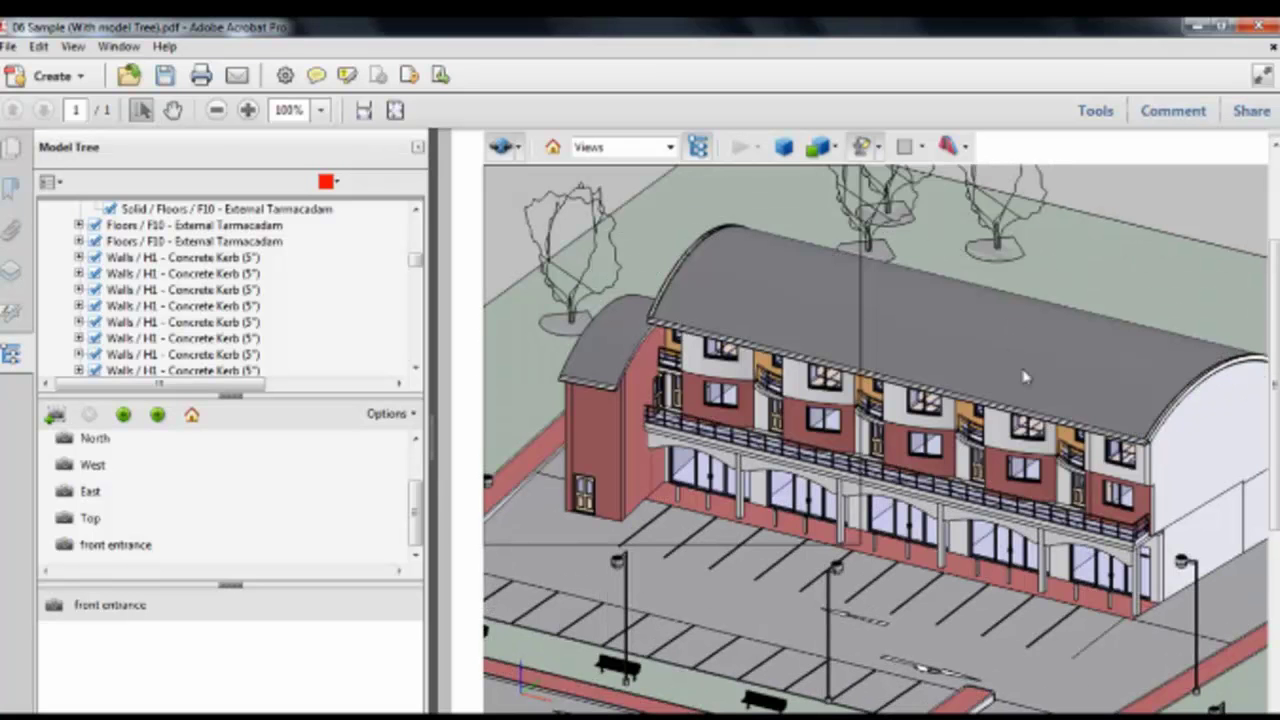
# - Enable a cross section through the building and open its properties beside the model
pyautogui.click(948, 147)
pyautogui.click(963, 147)
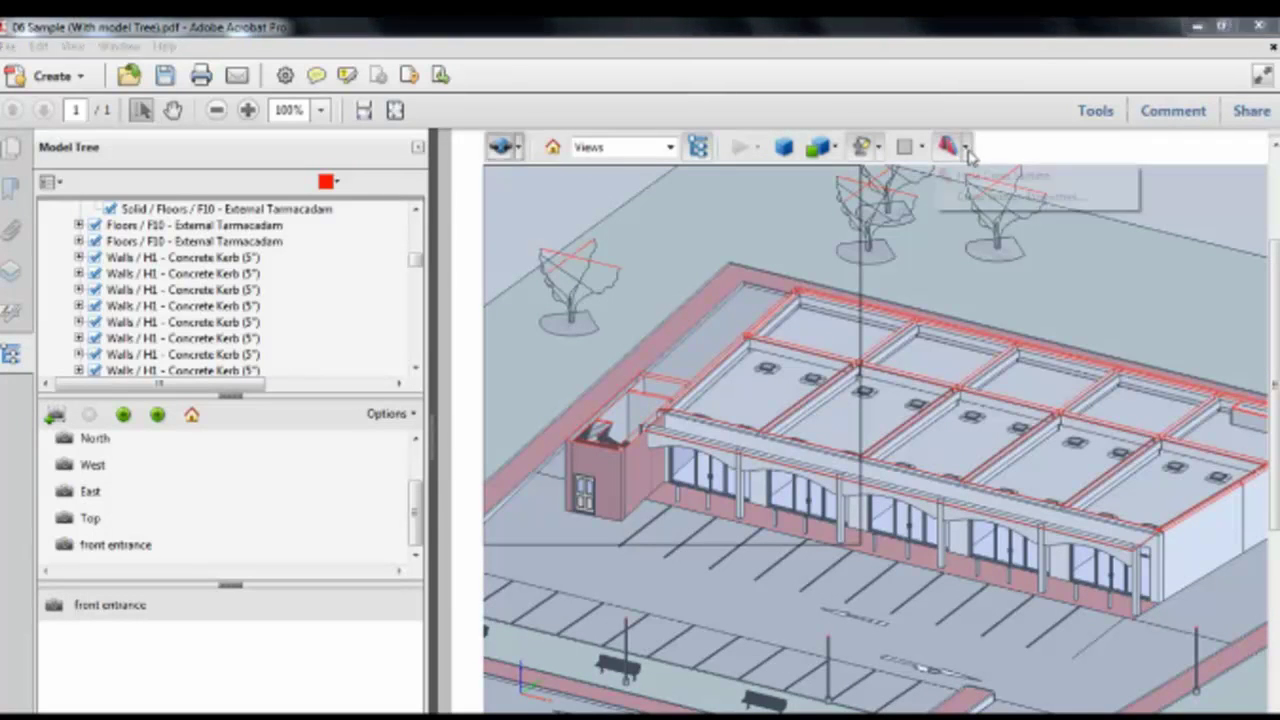
pyautogui.click(1020, 197)
pyautogui.moveTo(694, 134); pyautogui.dragTo(331, 162)
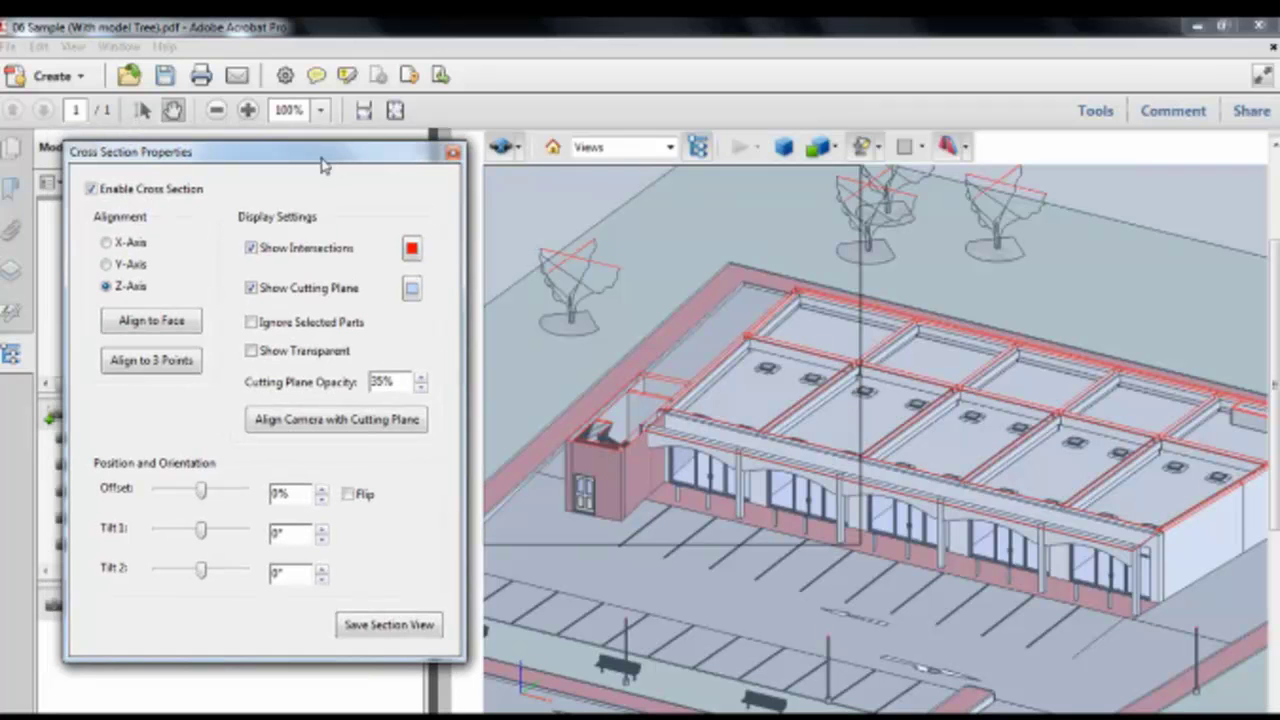
# - Try aligning the section to the X-axis and the Y-axis, flipping the Y-axis cut and back
pyautogui.click(107, 244)
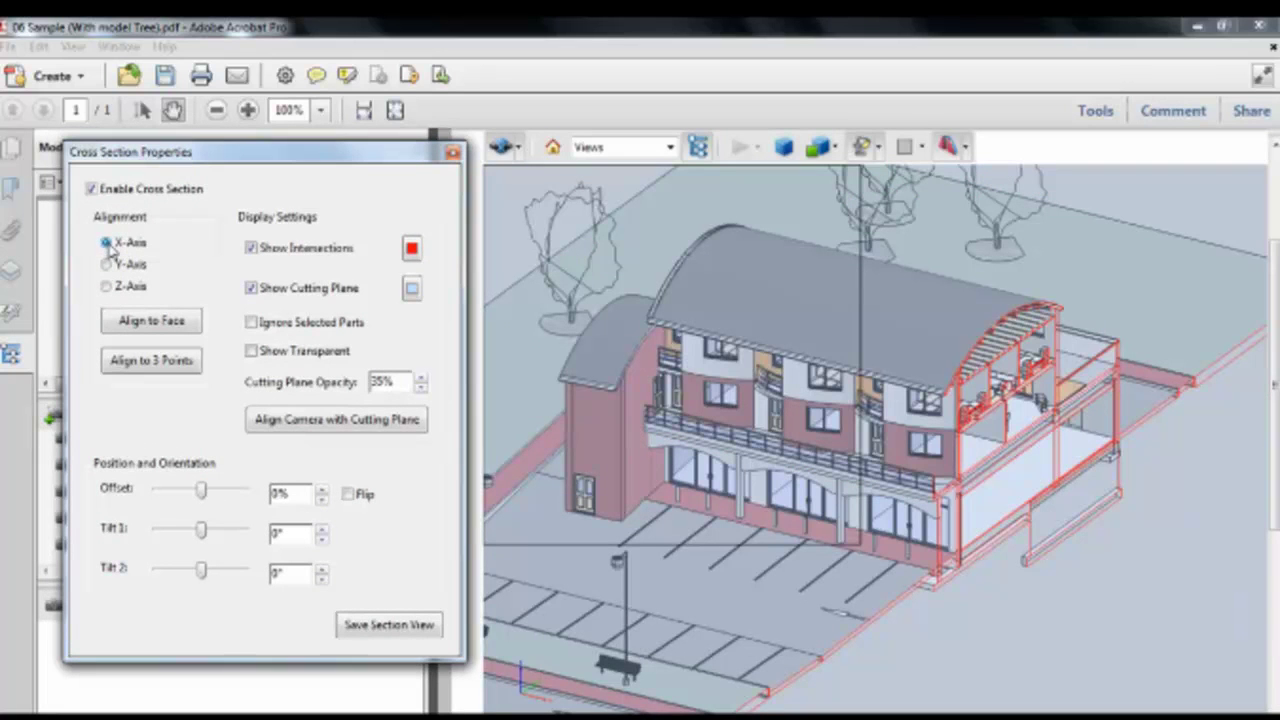
pyautogui.click(107, 265)
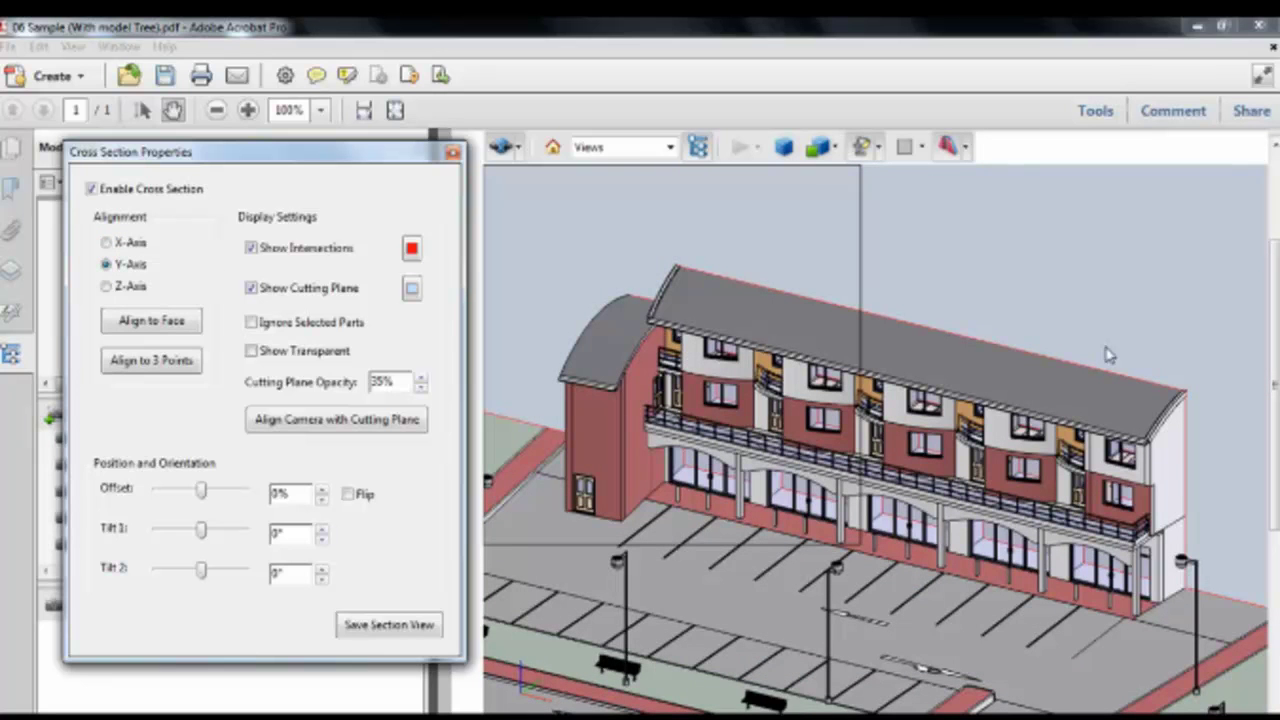
pyautogui.click(348, 495)
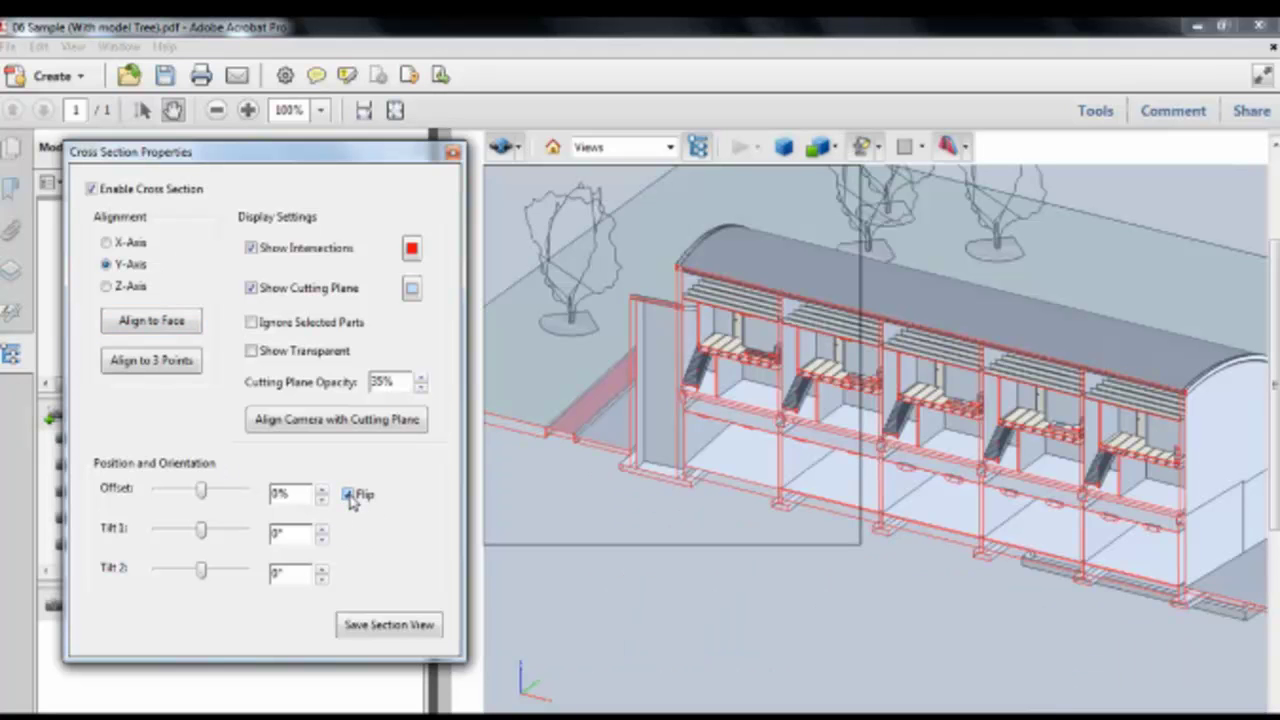
pyautogui.click(348, 495)
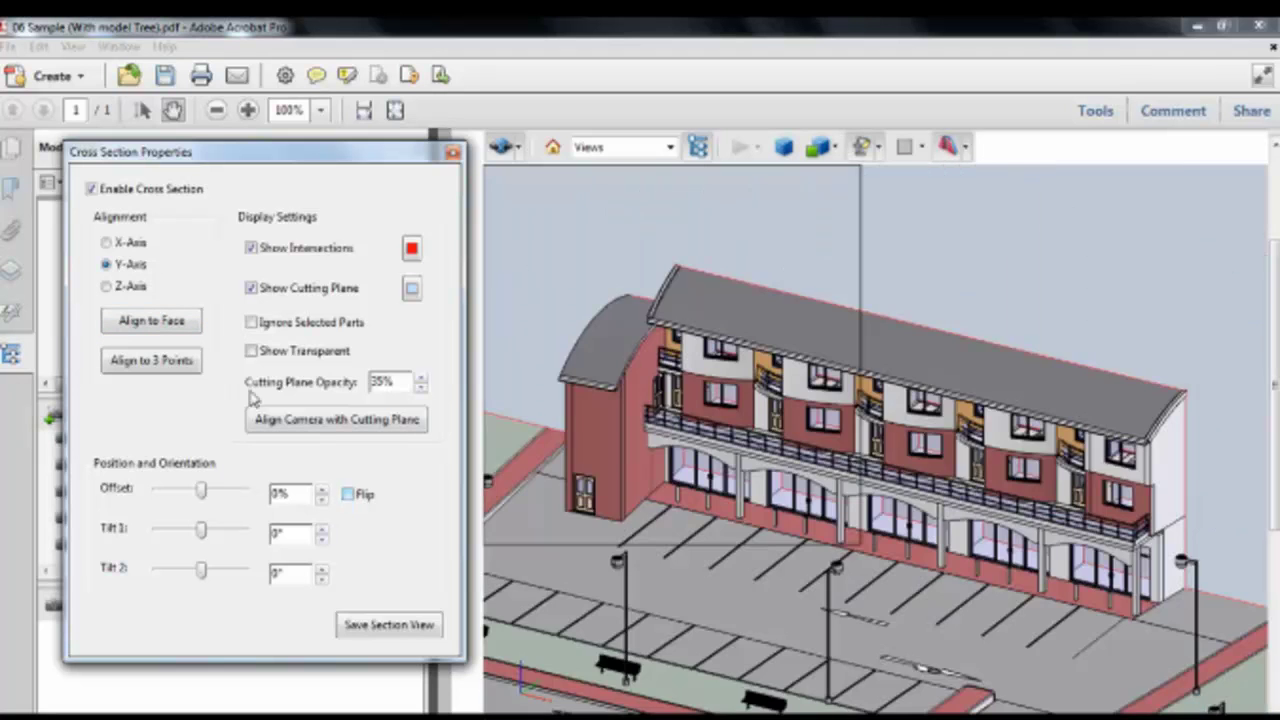
# - Align the cross section to the Z-axis and set its offset to 7% to cut through the upper-floor rooms
pyautogui.click(107, 286)
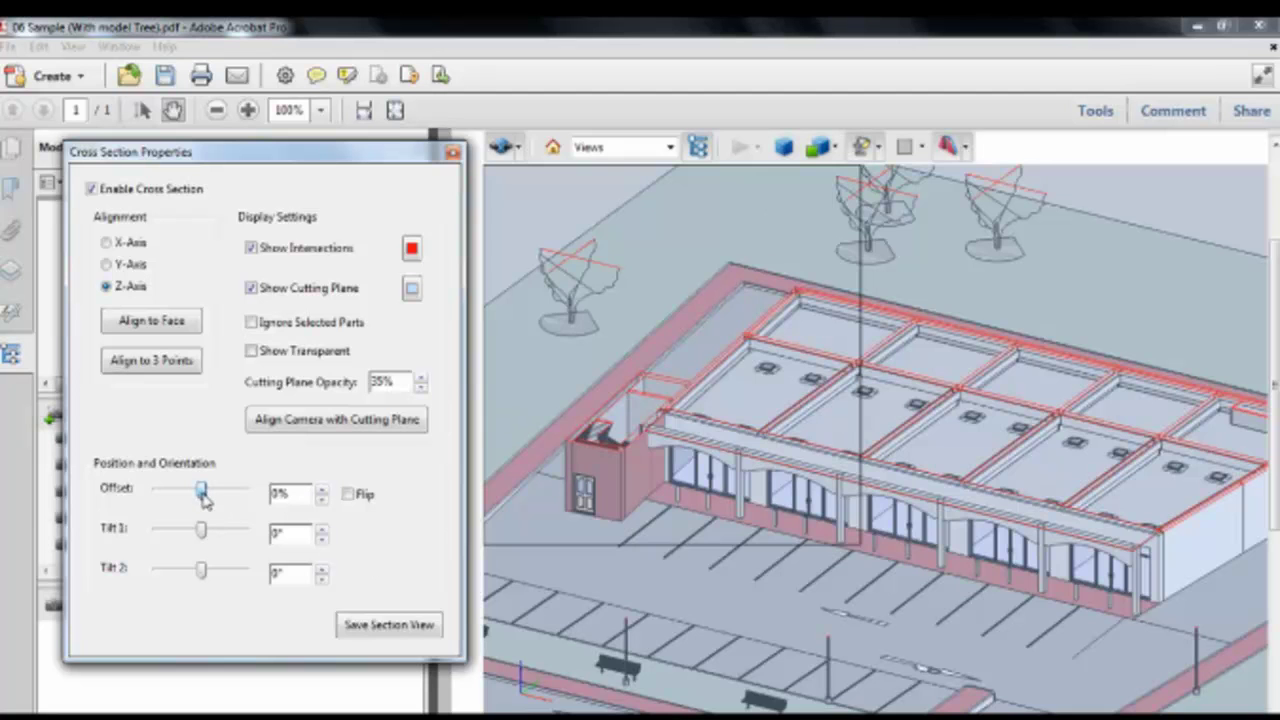
pyautogui.moveTo(202, 492); pyautogui.dragTo(205, 499)
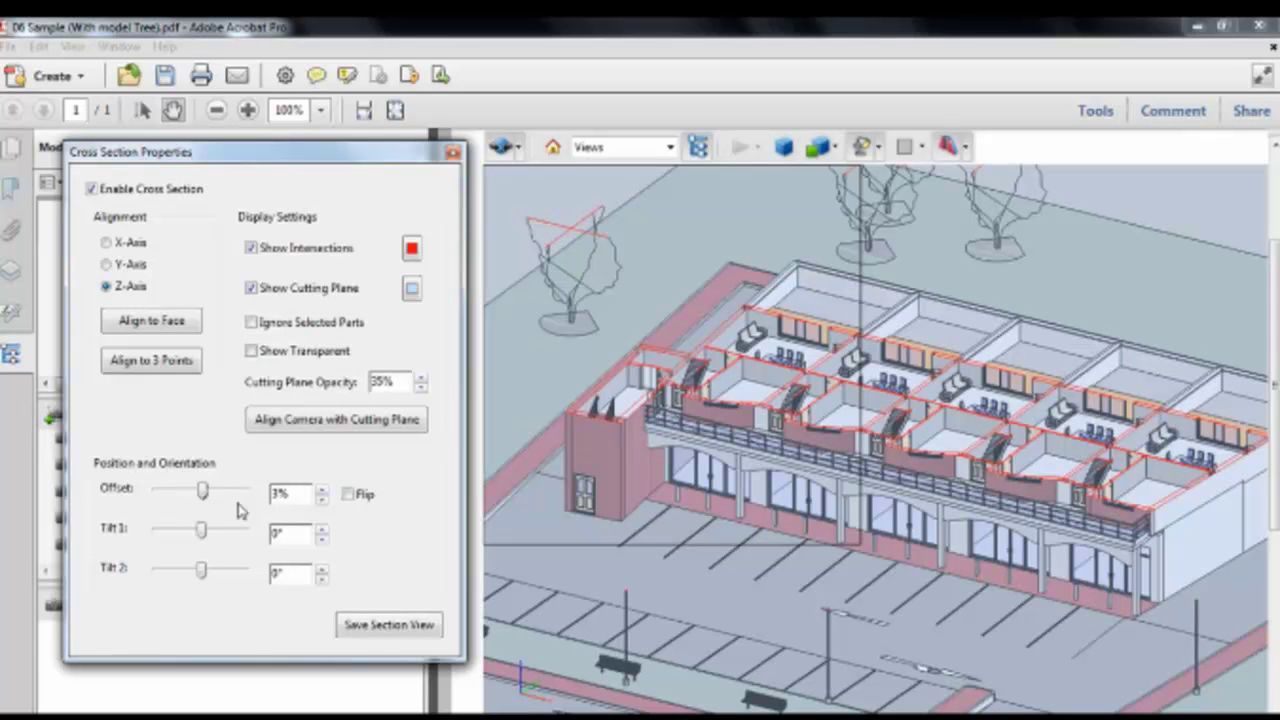
pyautogui.moveTo(206, 499); pyautogui.dragTo(208, 500)
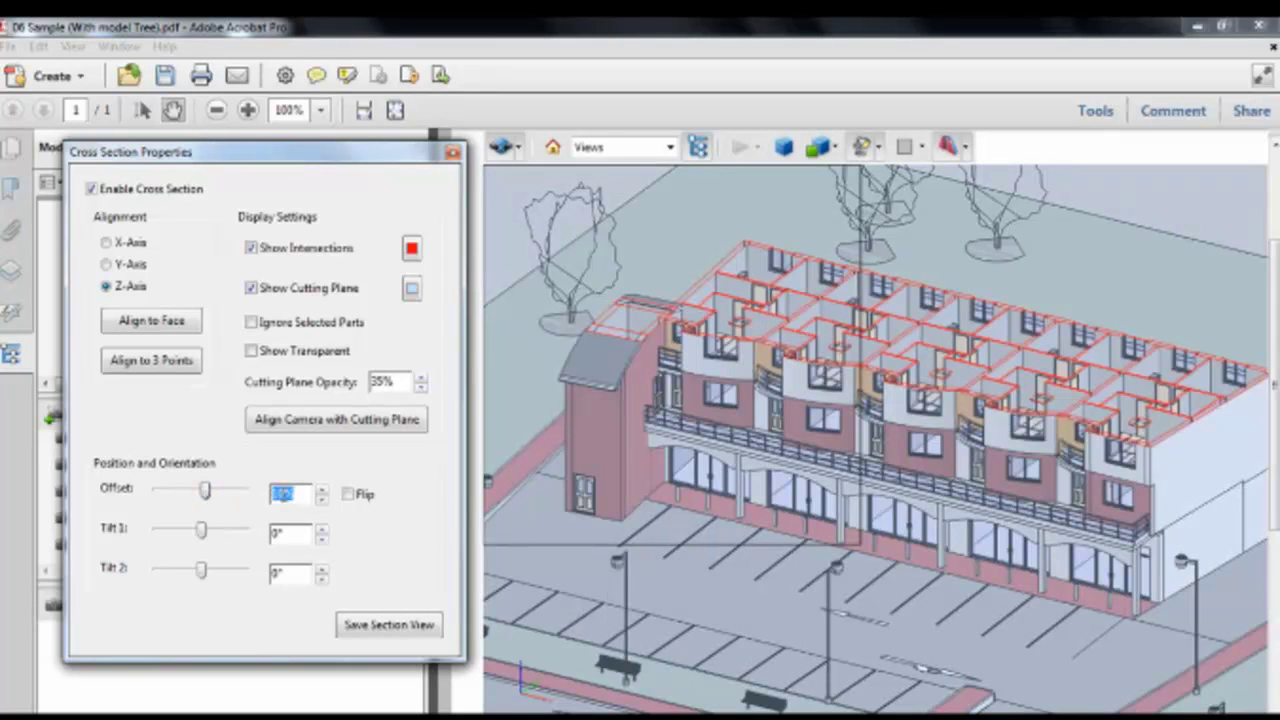
pyautogui.doubleClick(276, 493)
pyautogui.write('8')
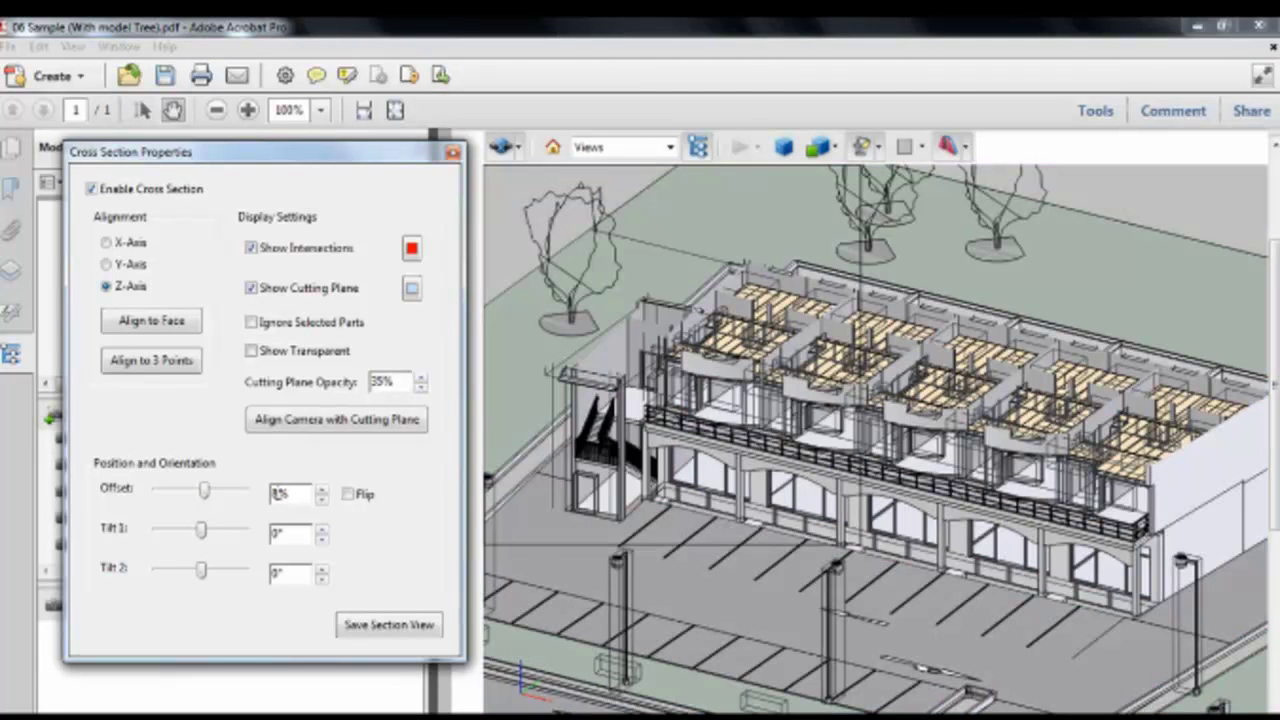
pyautogui.doubleClick(276, 493)
pyautogui.write('7')
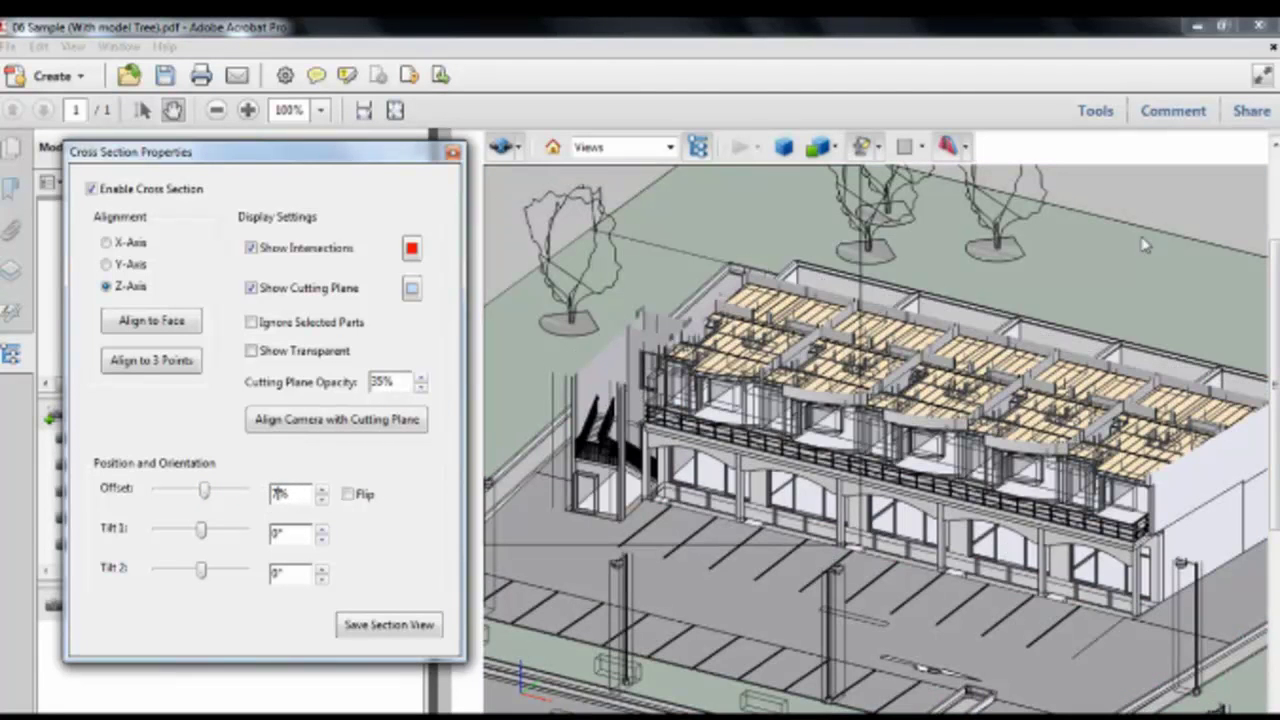
pyautogui.click(1143, 214)
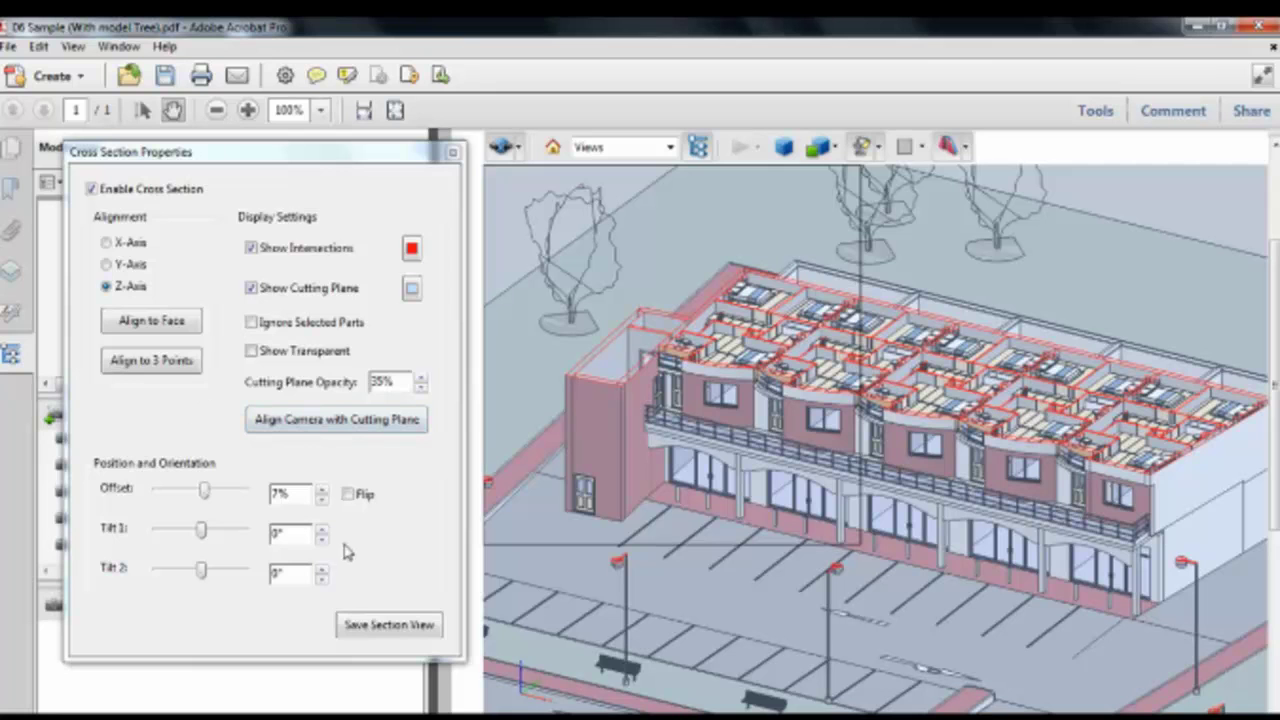
# - Turn off the cutting plane's display while keeping the section intersections shown
pyautogui.click(352, 632)
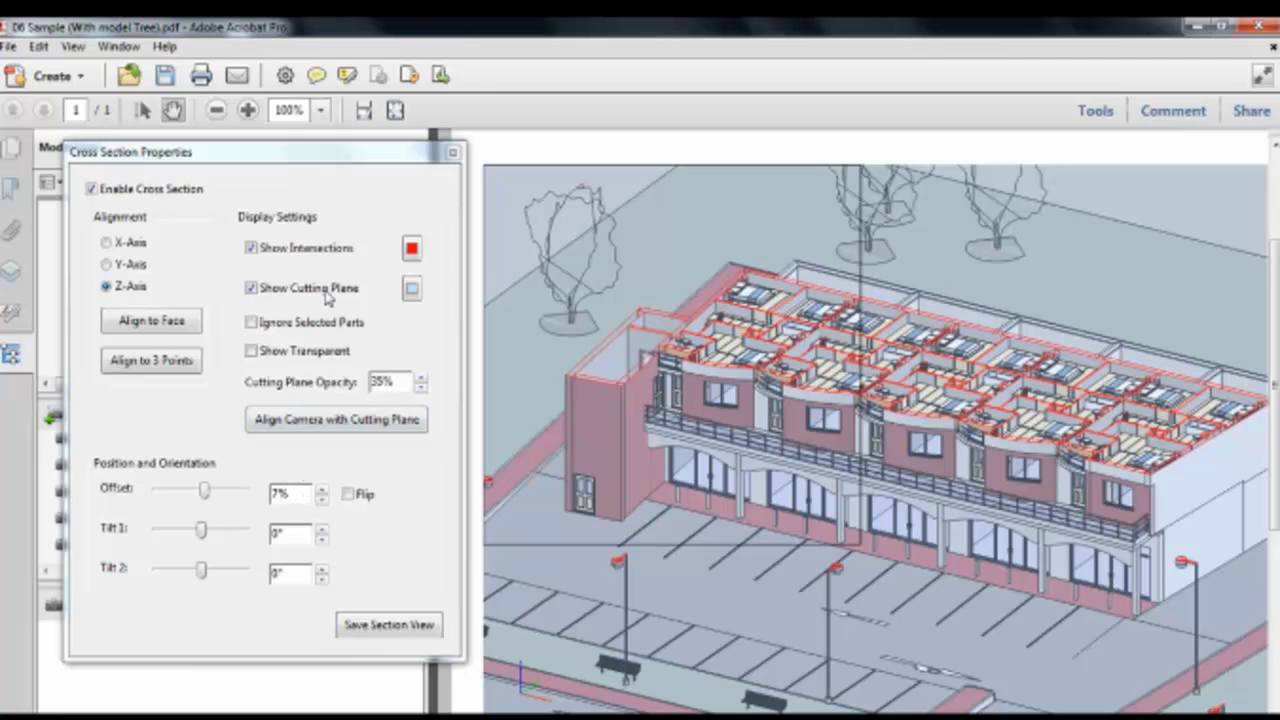
pyautogui.click(252, 288)
pyautogui.click(252, 288)
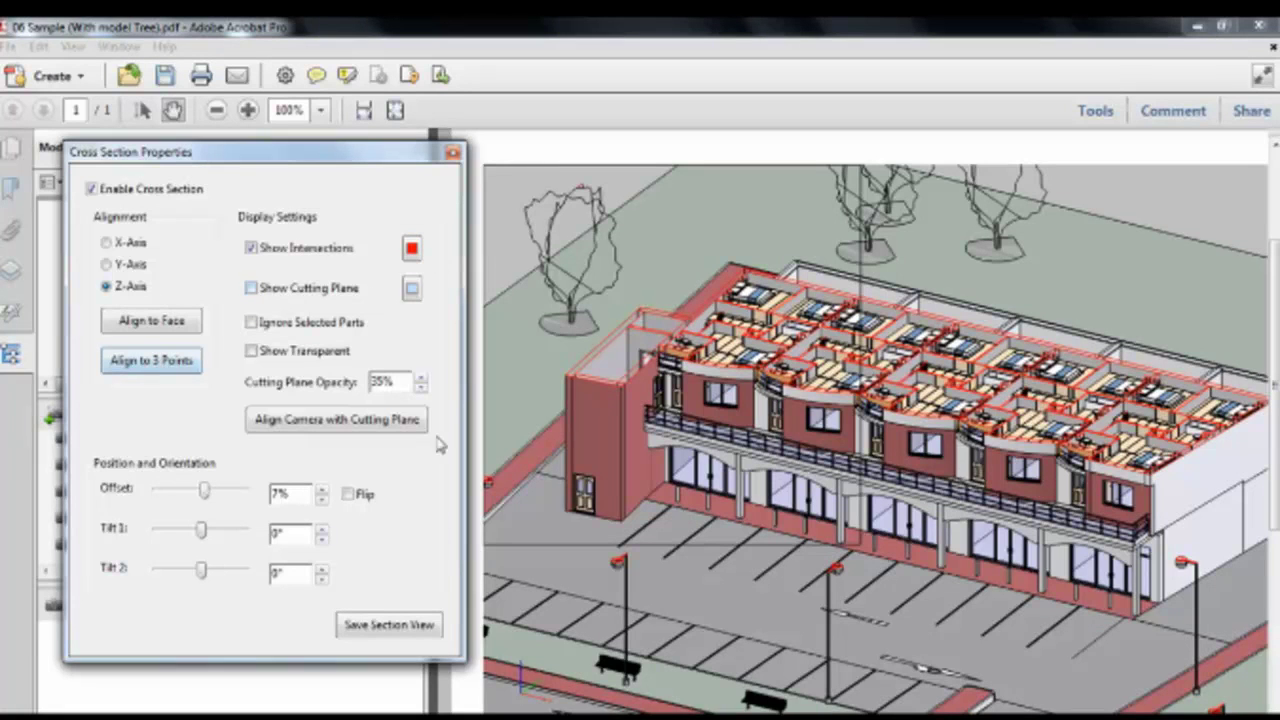
# - Save the section as a new view with all display settings included and close the cross section properties
pyautogui.click(390, 627)
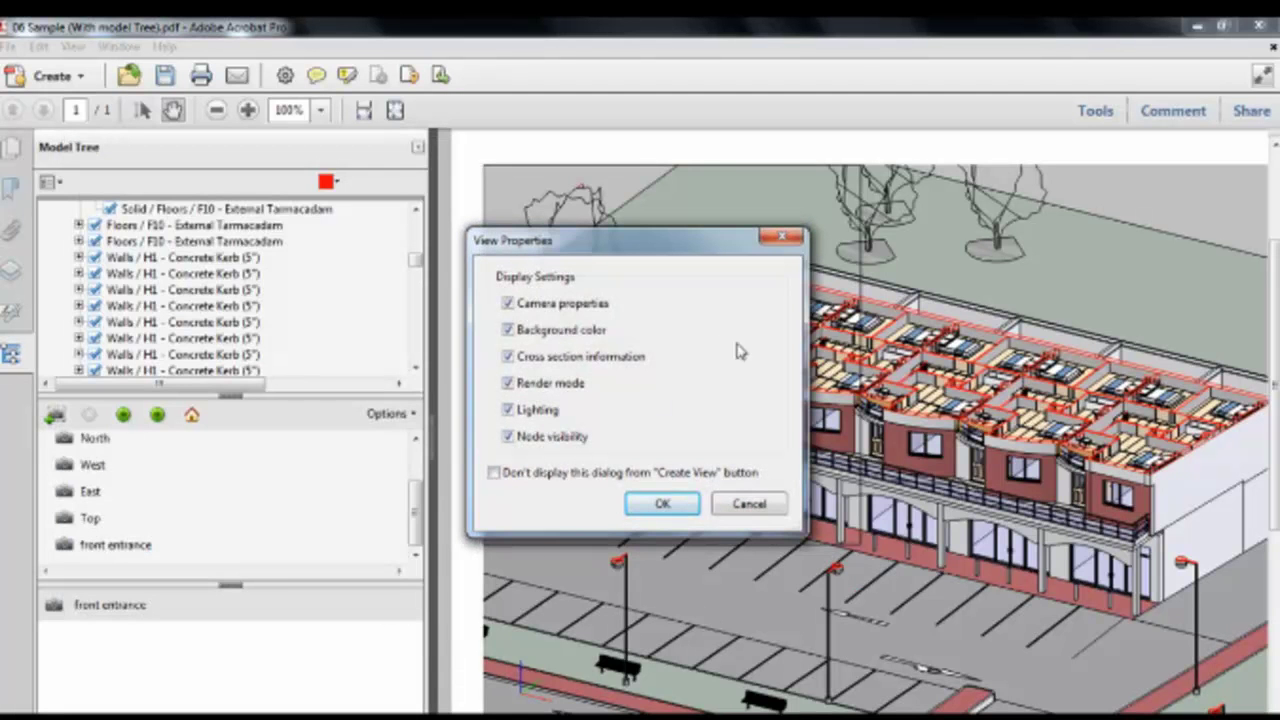
pyautogui.click(663, 505)
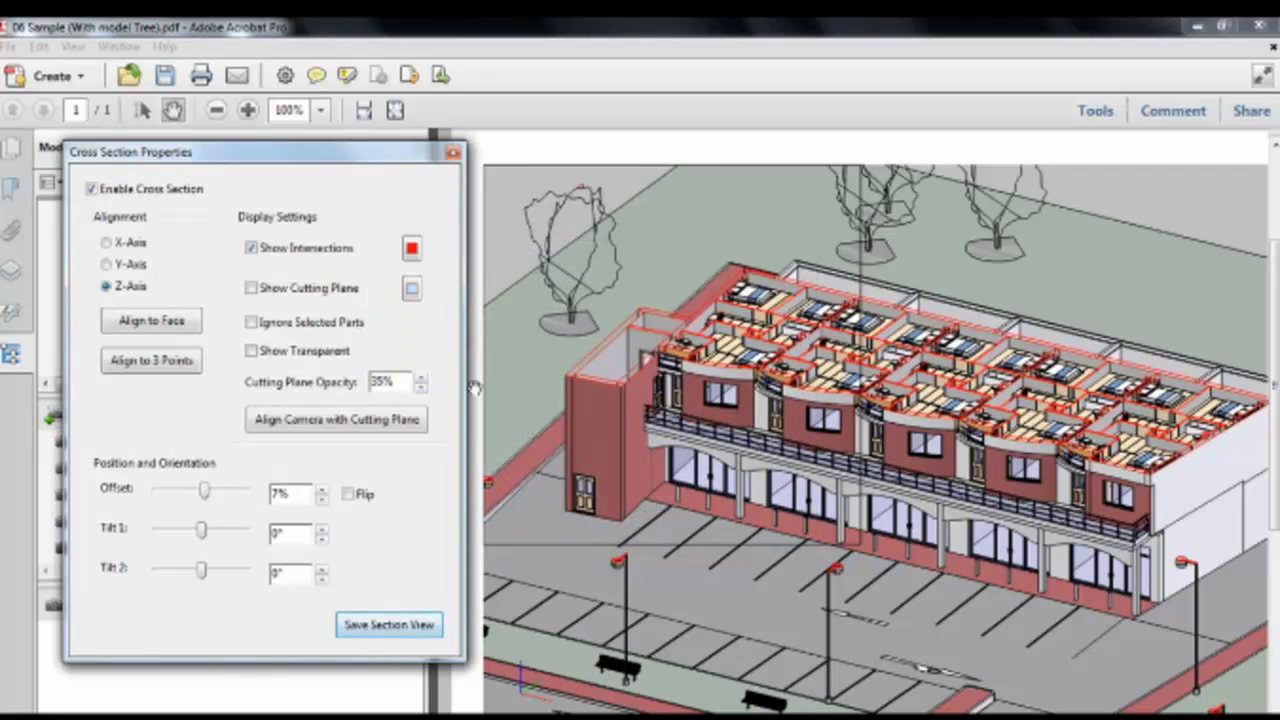
pyautogui.click(453, 153)
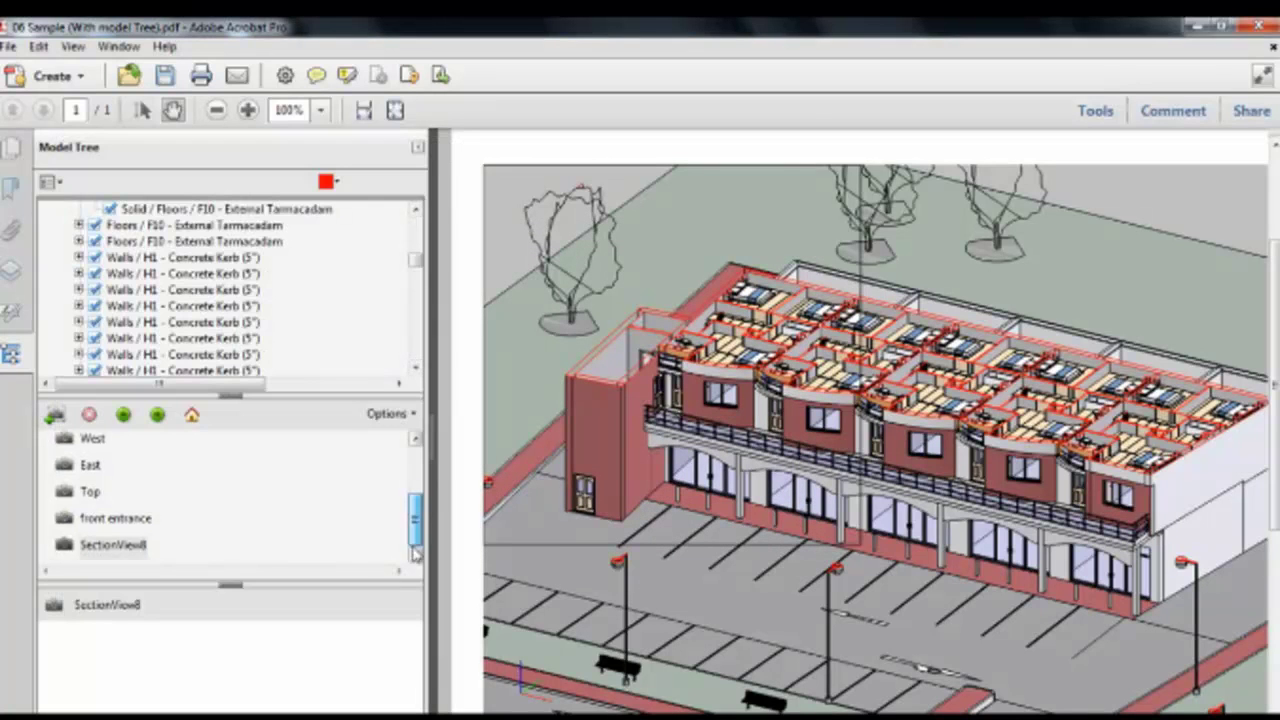
# - Rename the new section view as "2nd floor Plan"
pyautogui.doubleClick(98, 546)
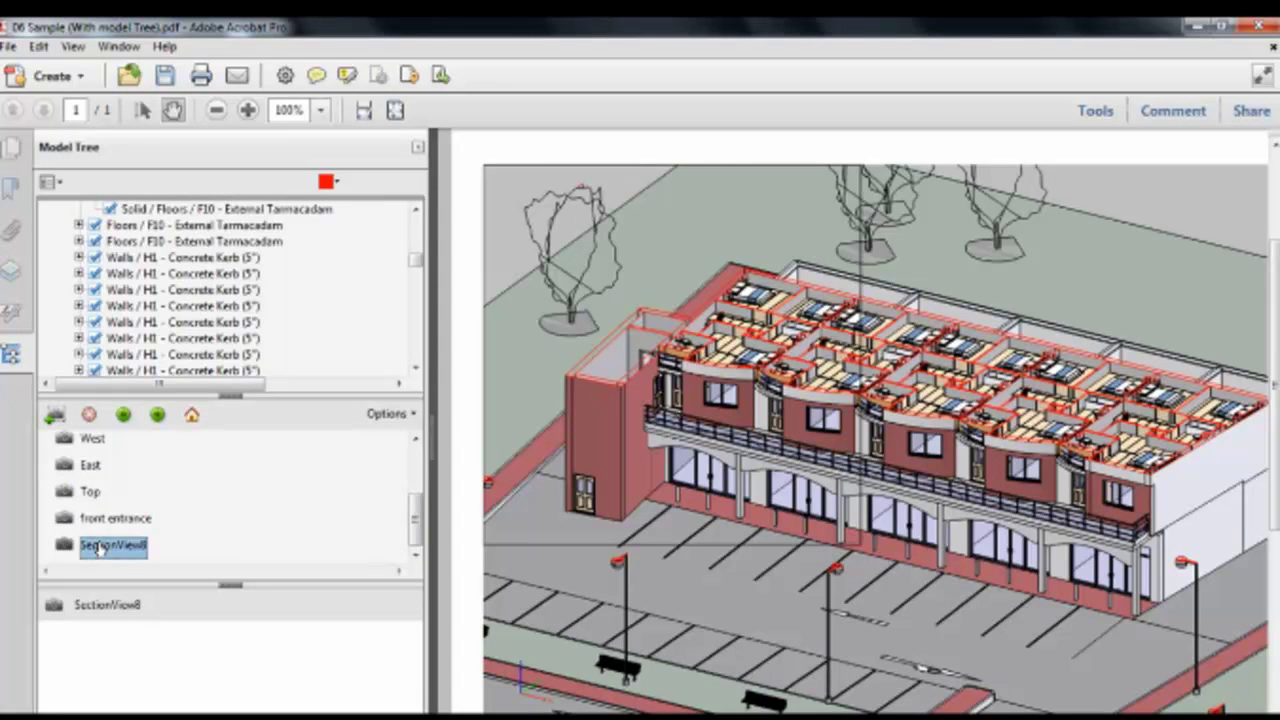
pyautogui.moveTo(166, 551); pyautogui.dragTo(64, 548)
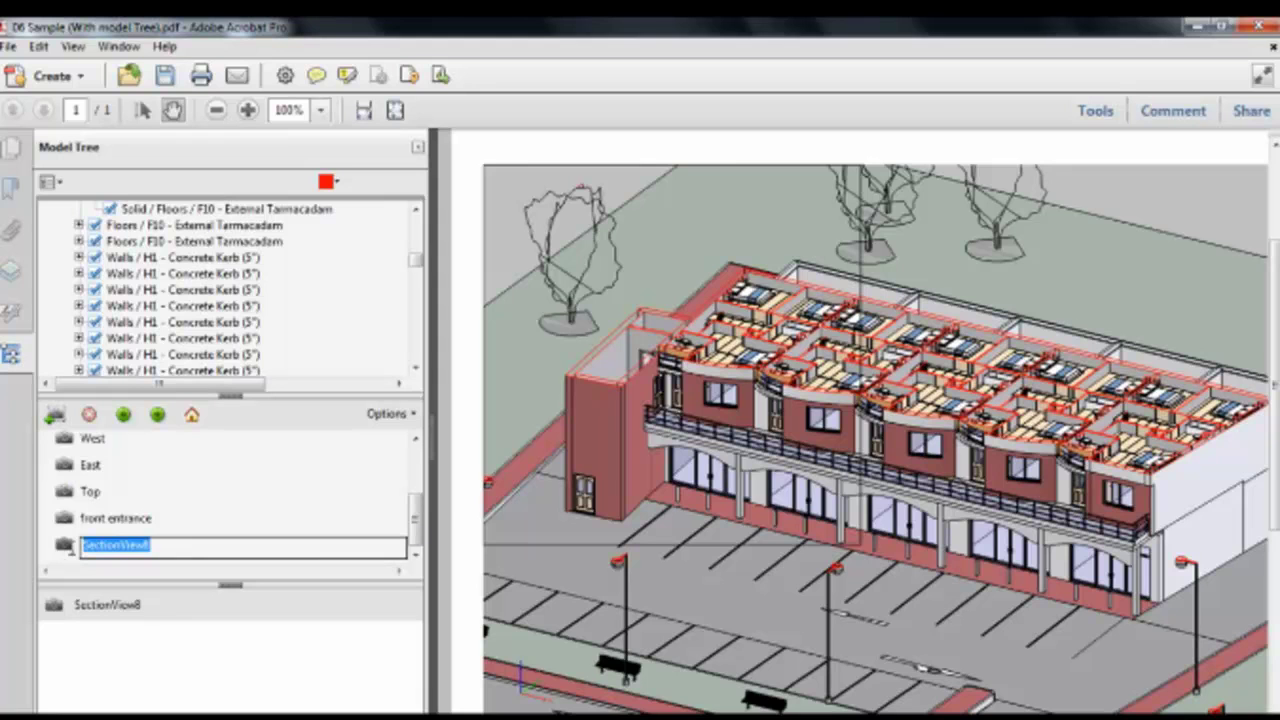
pyautogui.write('2nd floor Plan')
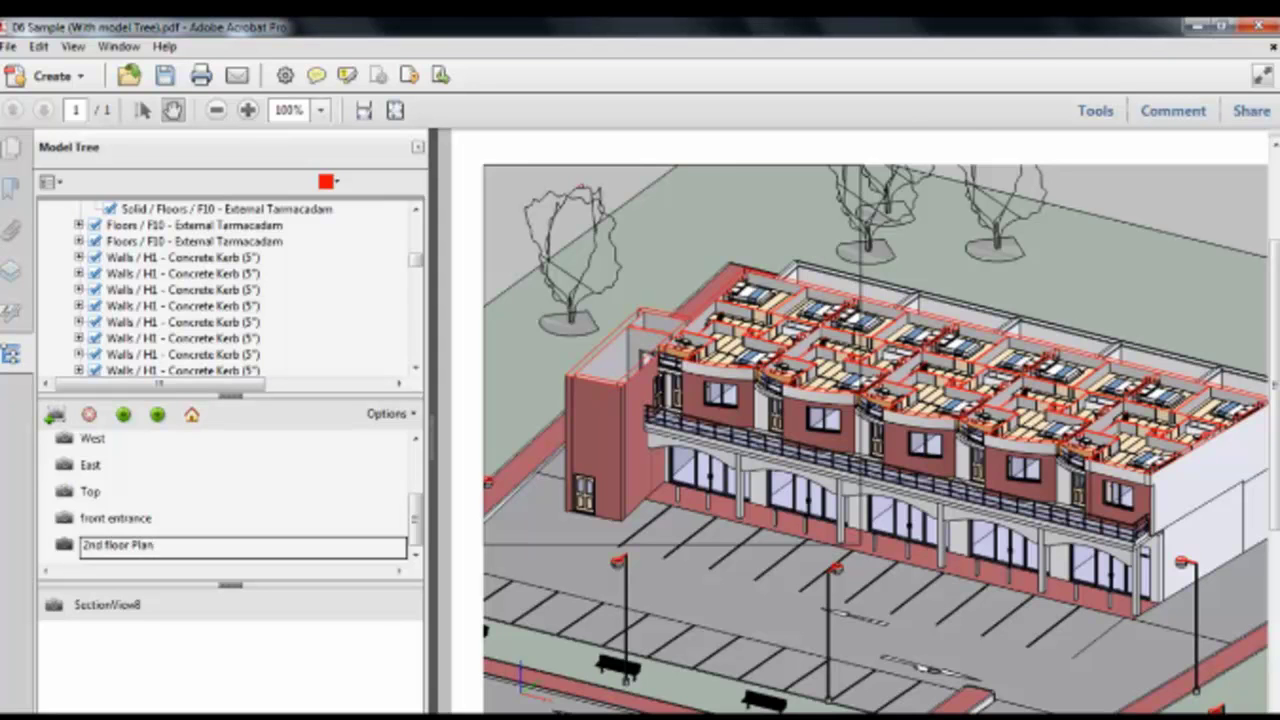
pyautogui.press('Return')
# - Switch the model to the saved South view
pyautogui.moveTo(490, 388)
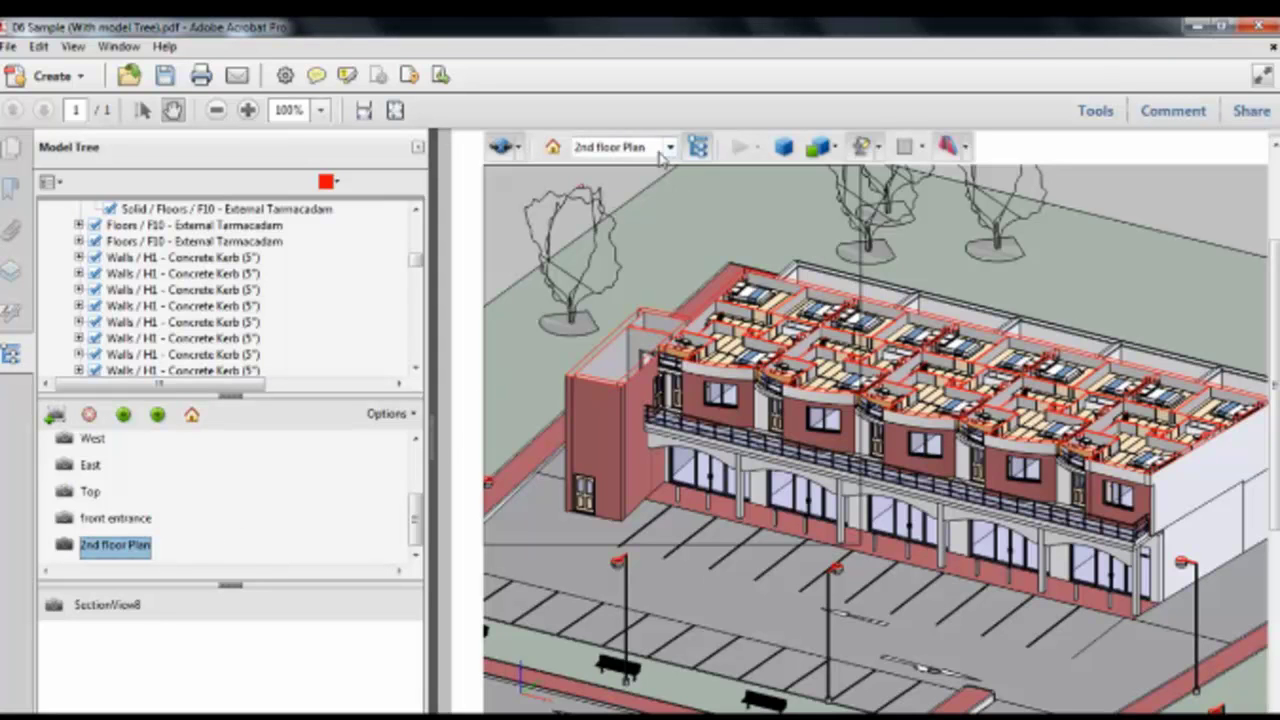
pyautogui.click(668, 149)
pyautogui.click(600, 213)
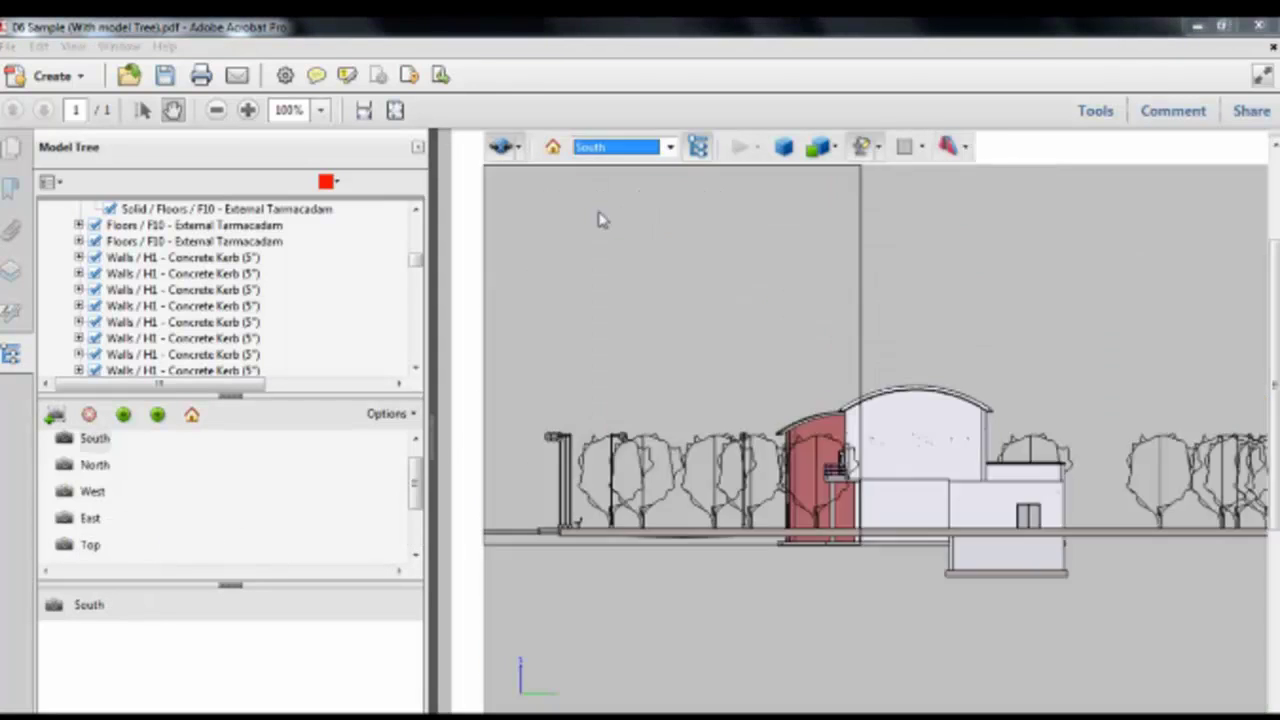
# - Switch to the saved 2nd floor Plan view and examine the sectioned apartments up close and from different angles
pyautogui.click(669, 149)
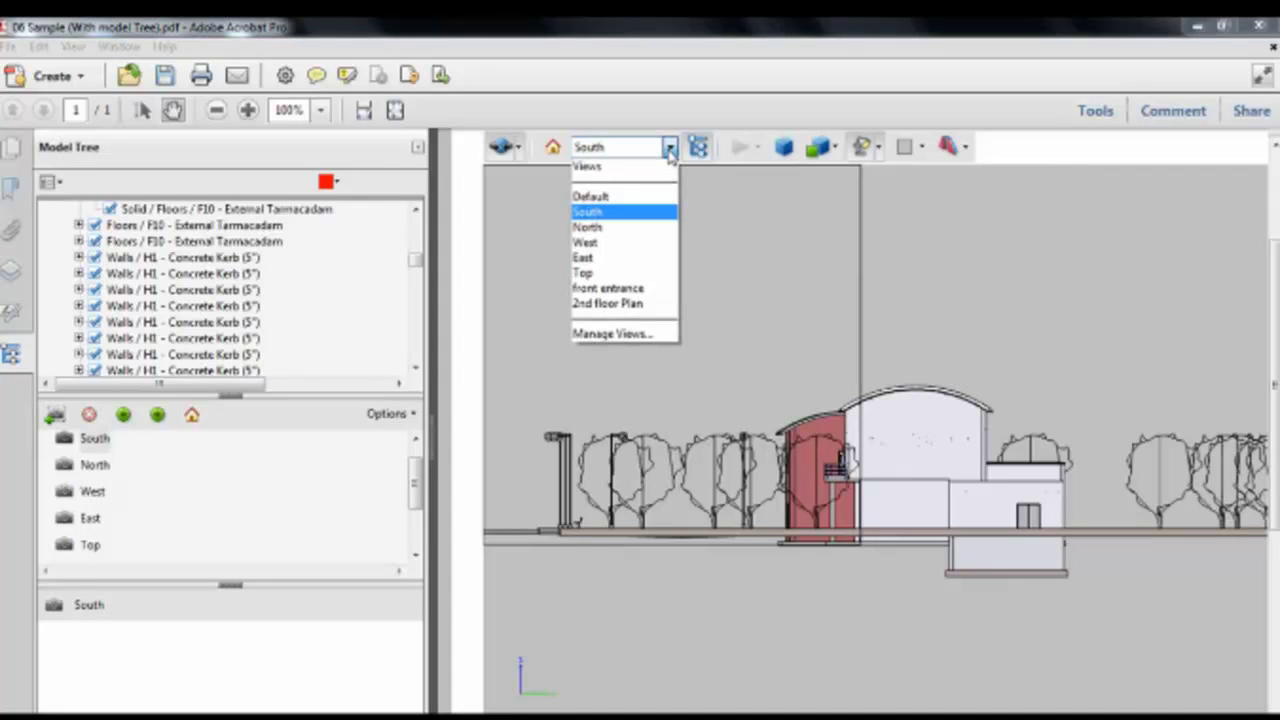
pyautogui.click(604, 304)
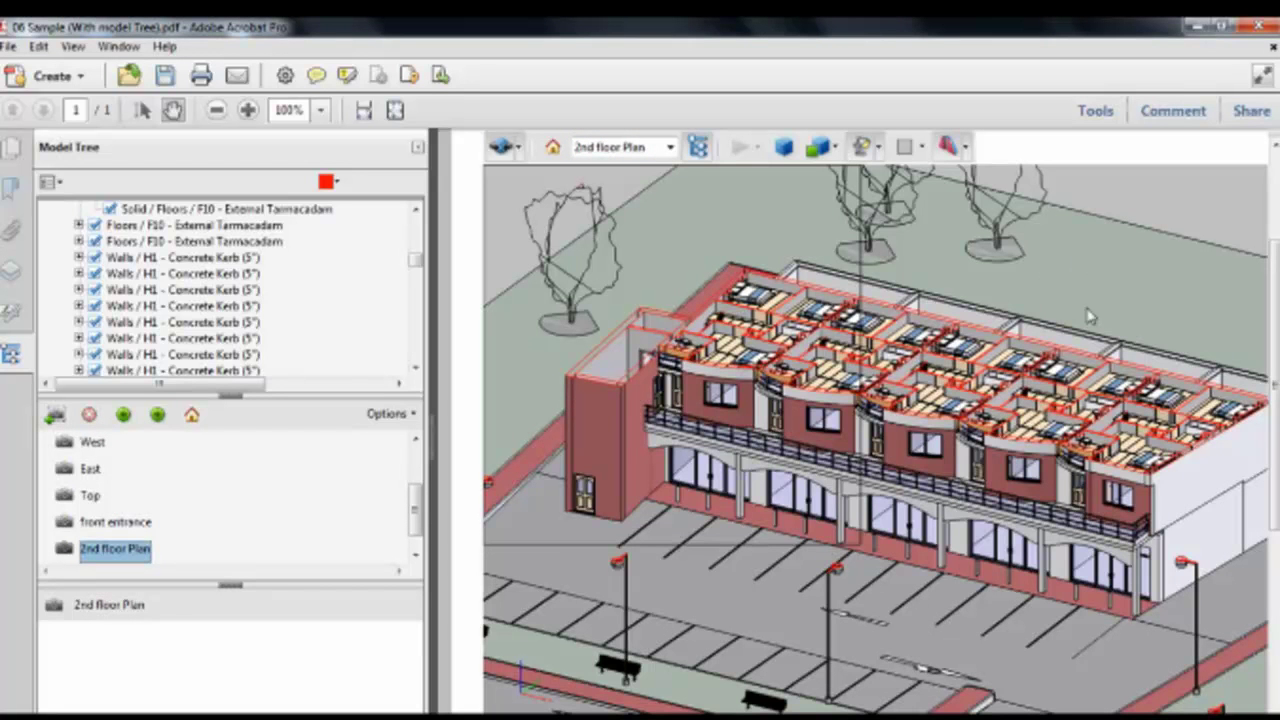
pyautogui.moveTo(1088, 296); pyautogui.dragTo(1045, 350)
pyautogui.scroll(5, 780, 640)
pyautogui.scroll(3, 1047, 310)
pyautogui.scroll(10, 998, 346)
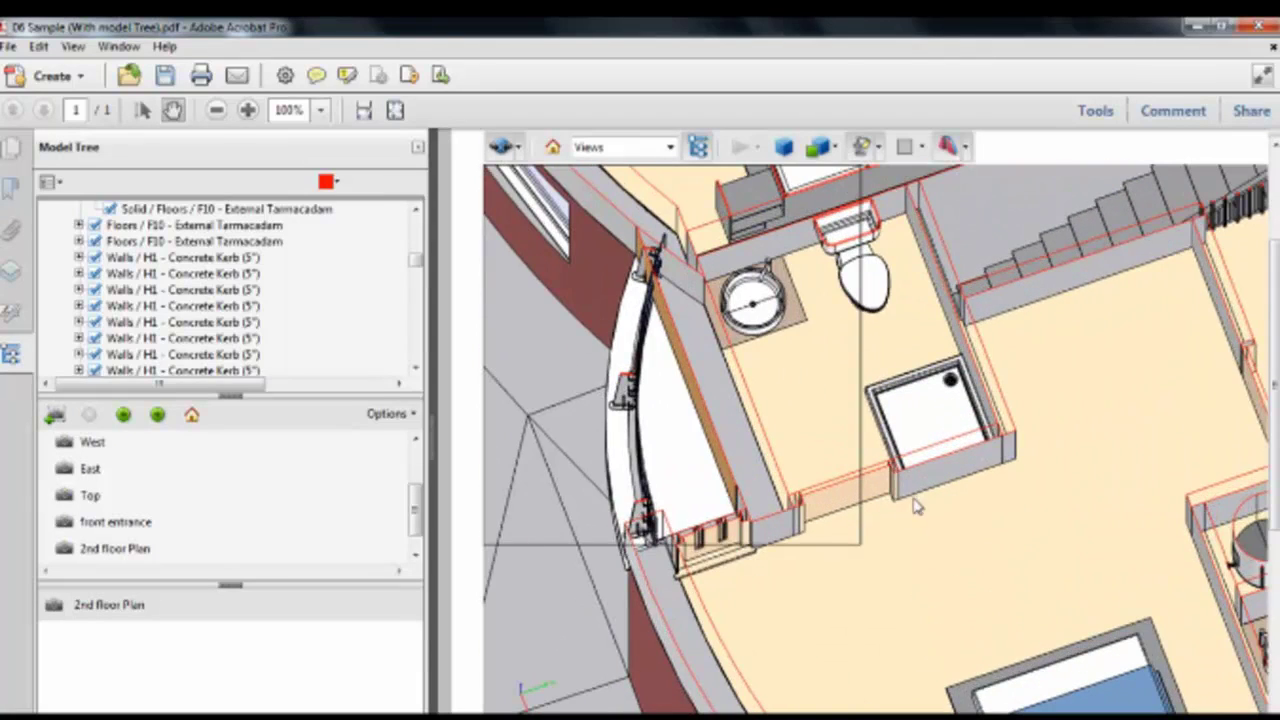
pyautogui.moveTo(906, 510); pyautogui.dragTo(913, 507)
pyautogui.scroll(-5, 915, 505)
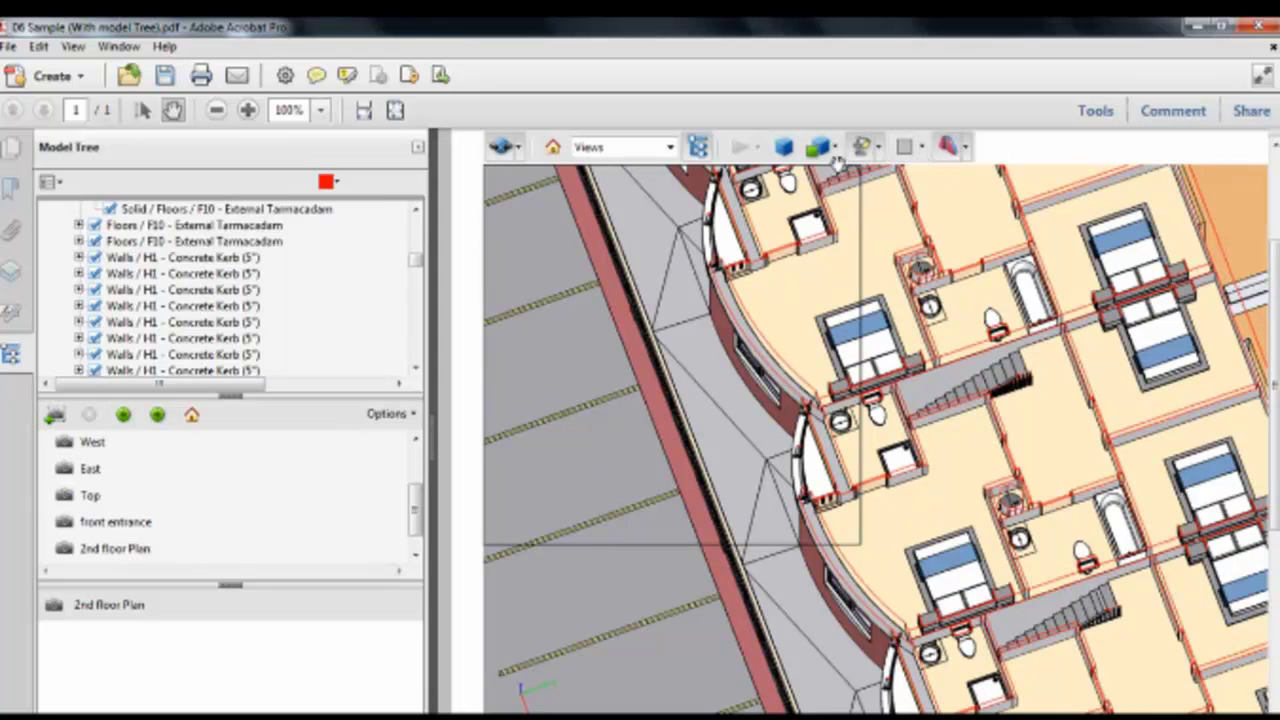
pyautogui.click(862, 148)
pyautogui.click(835, 150)
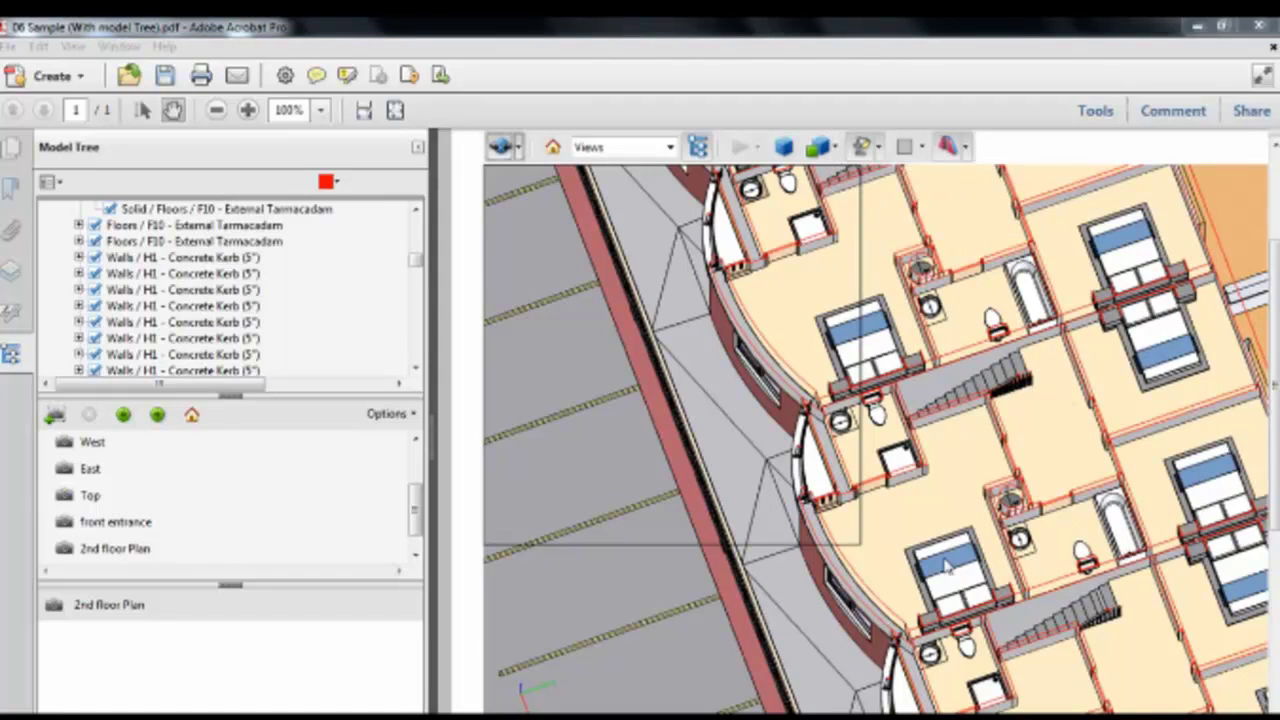
pyautogui.click(992, 570)
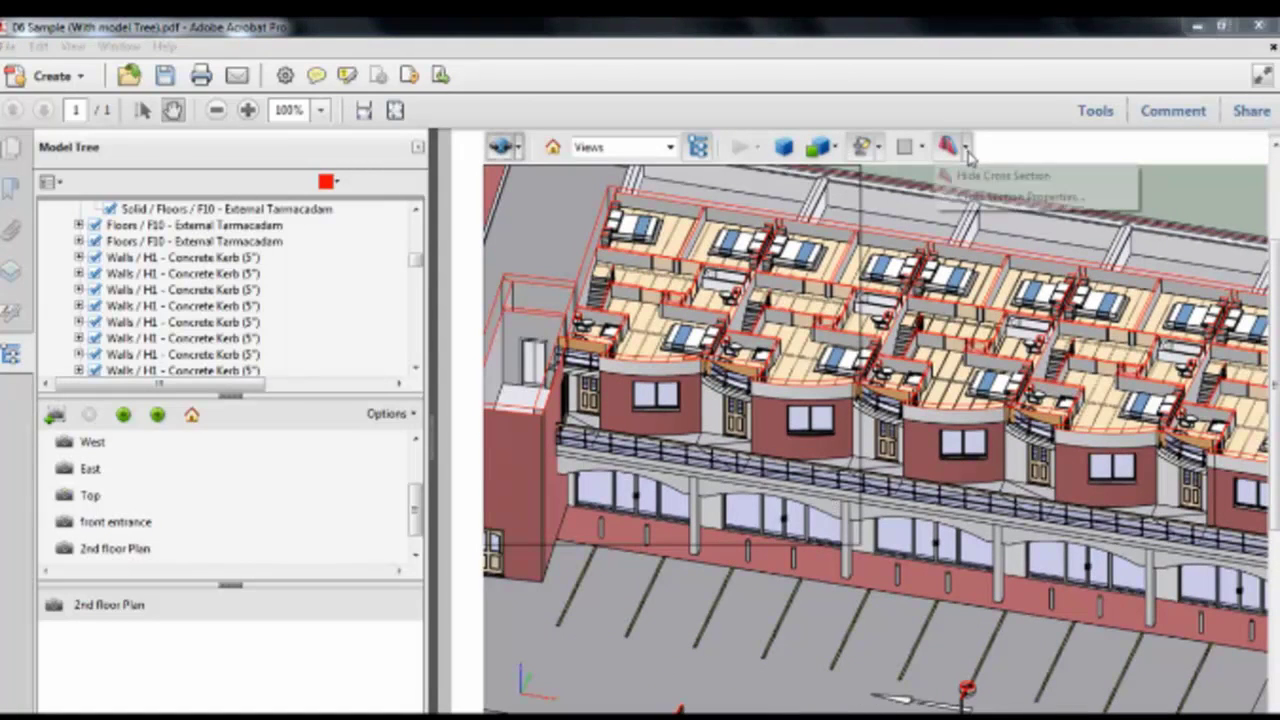
# - Set the cross section's intersection colour to blue and close the cross section properties
pyautogui.click(965, 148)
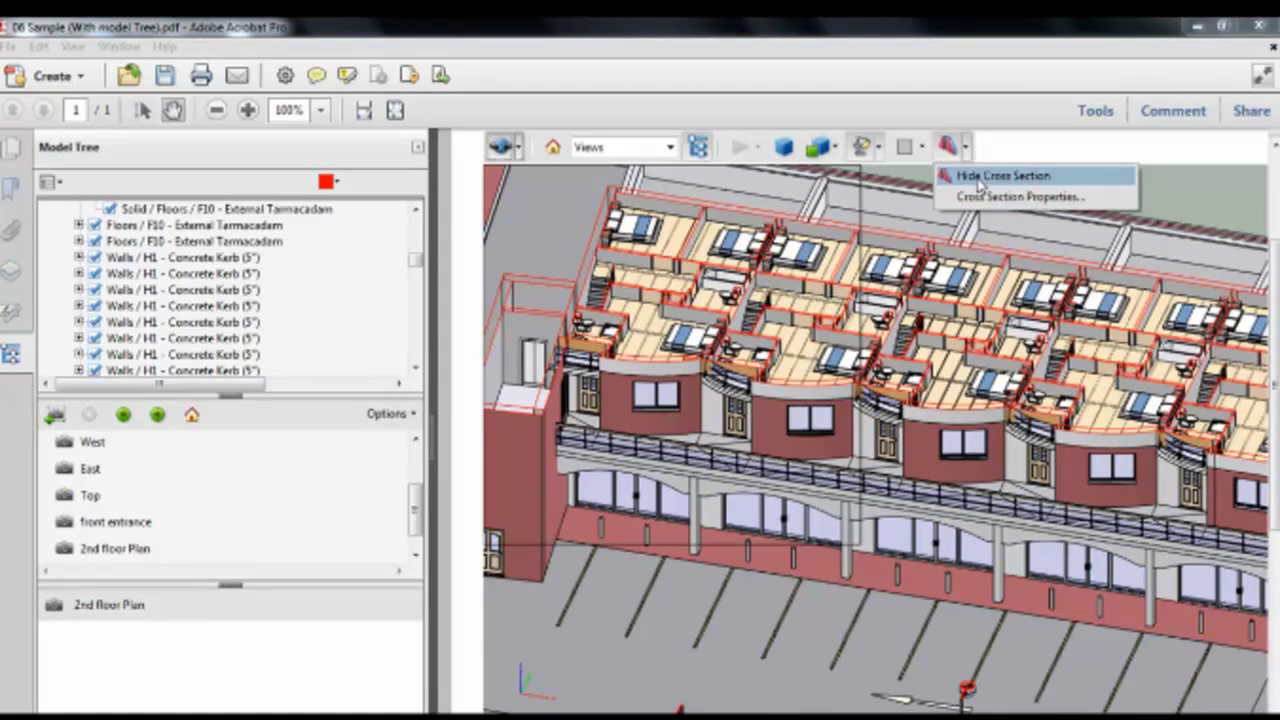
pyautogui.click(1020, 197)
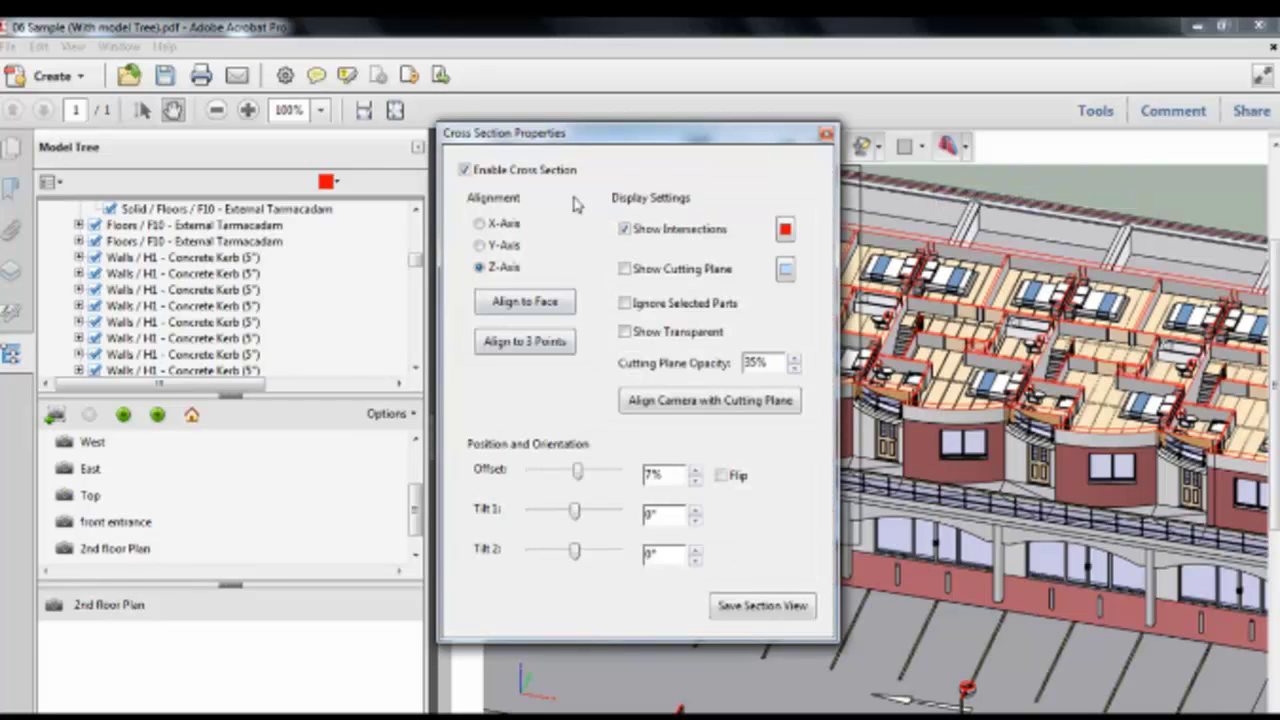
pyautogui.click(786, 231)
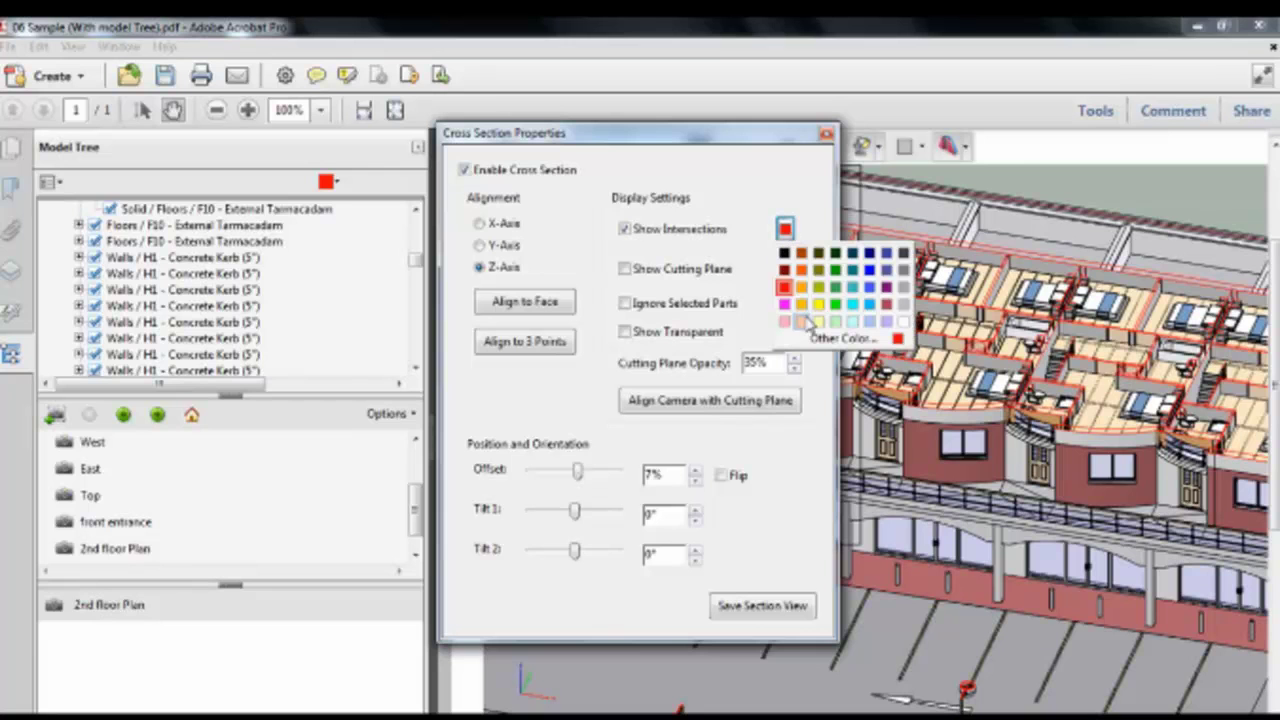
pyautogui.click(869, 271)
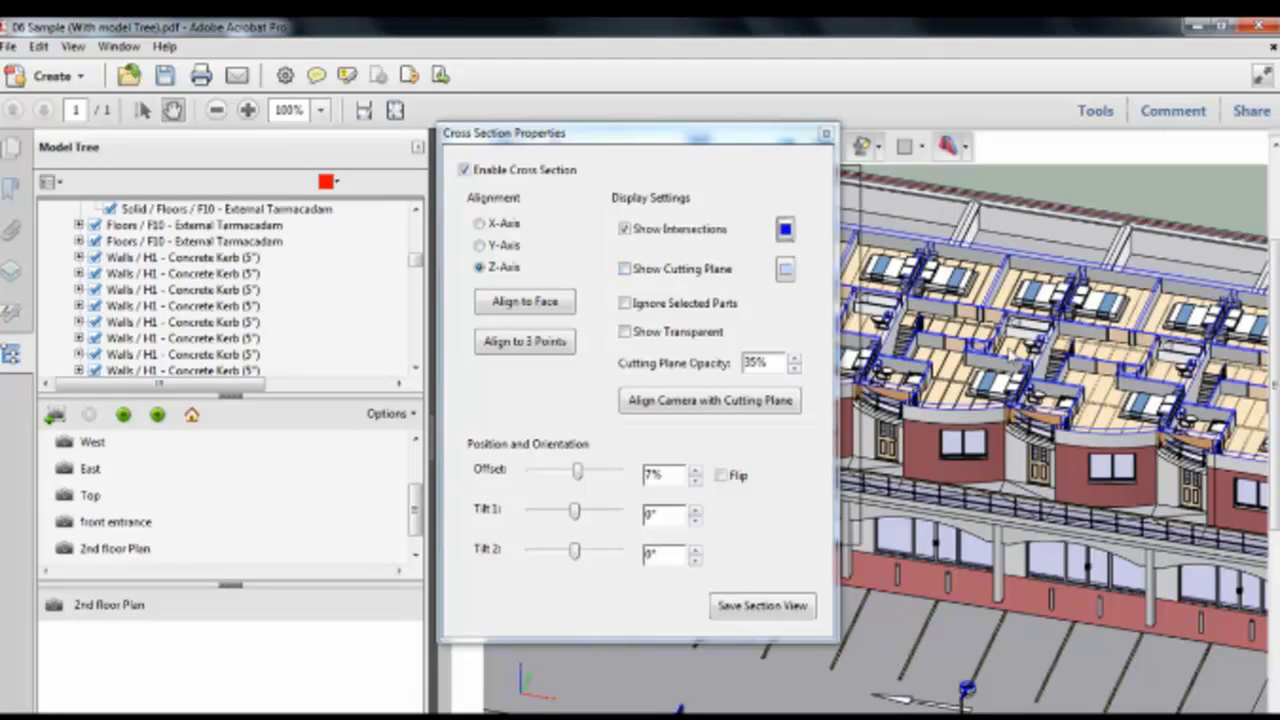
pyautogui.click(825, 133)
# - Activate the 3D model in the PDF page and look through its available navigation, measurement and comment tools
pyautogui.click(546, 300)
pyautogui.scroll(-3, 546, 300)
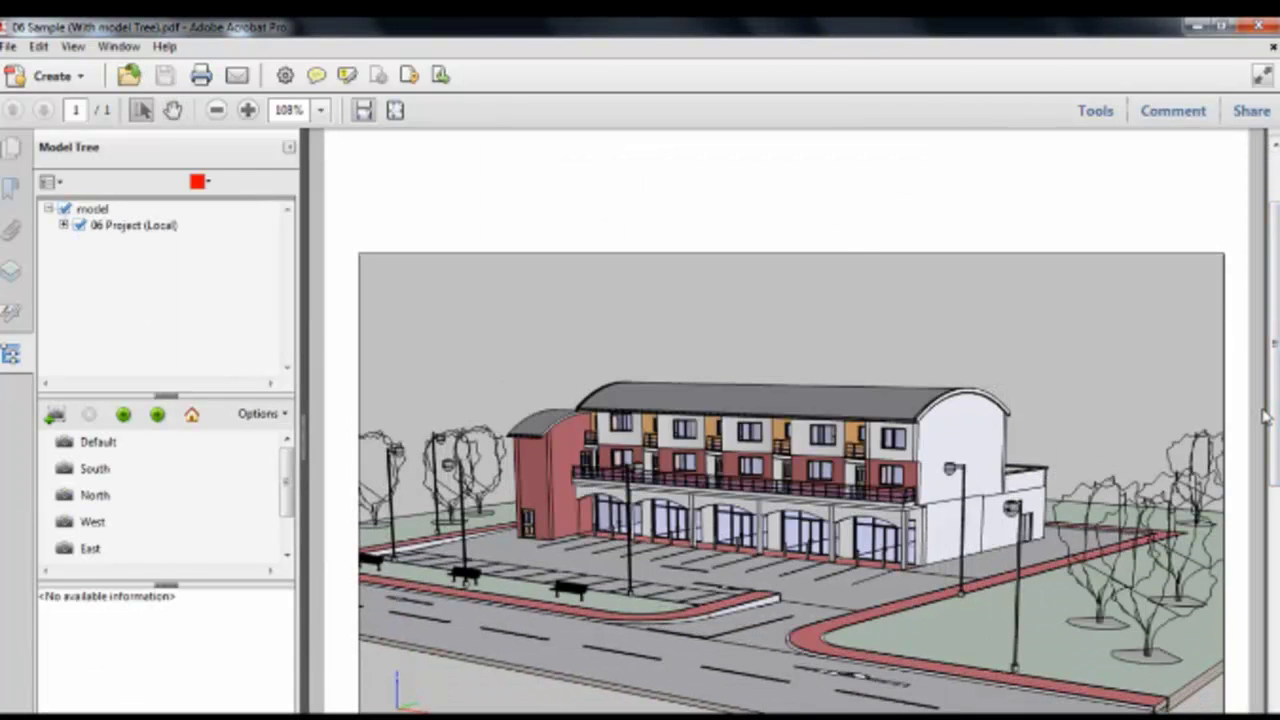
pyautogui.click(394, 236)
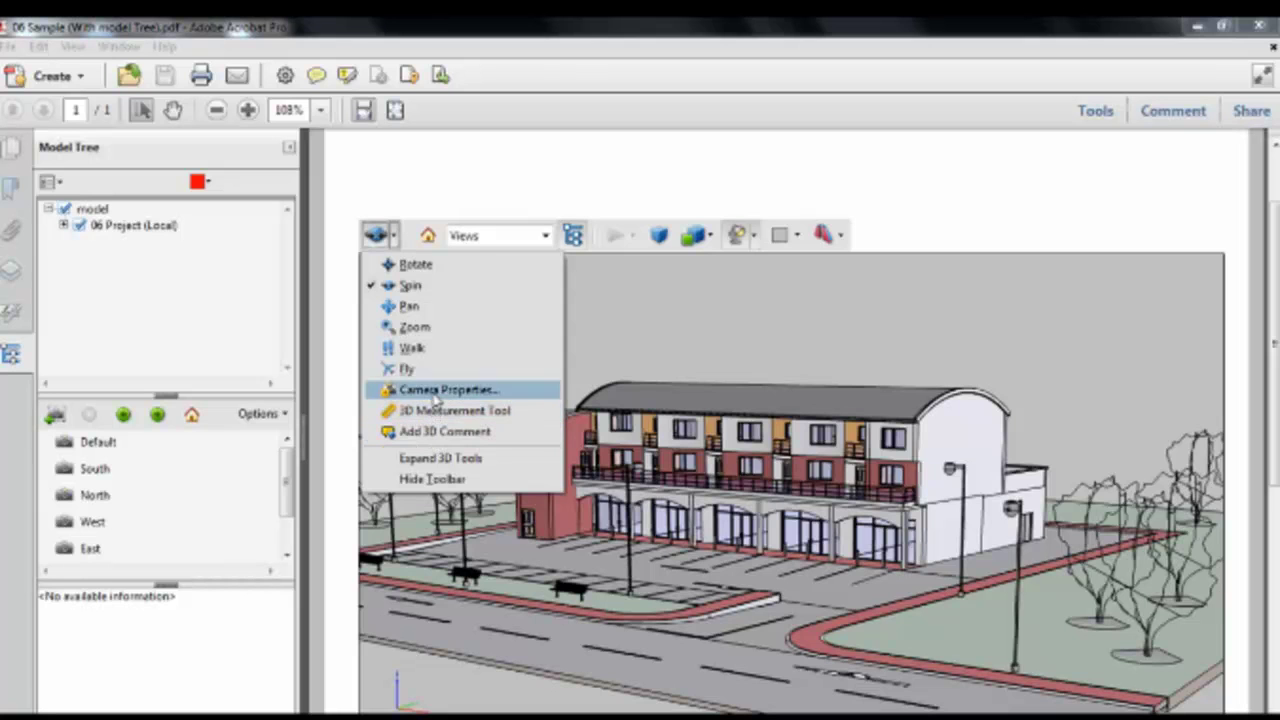
pyautogui.click(658, 314)
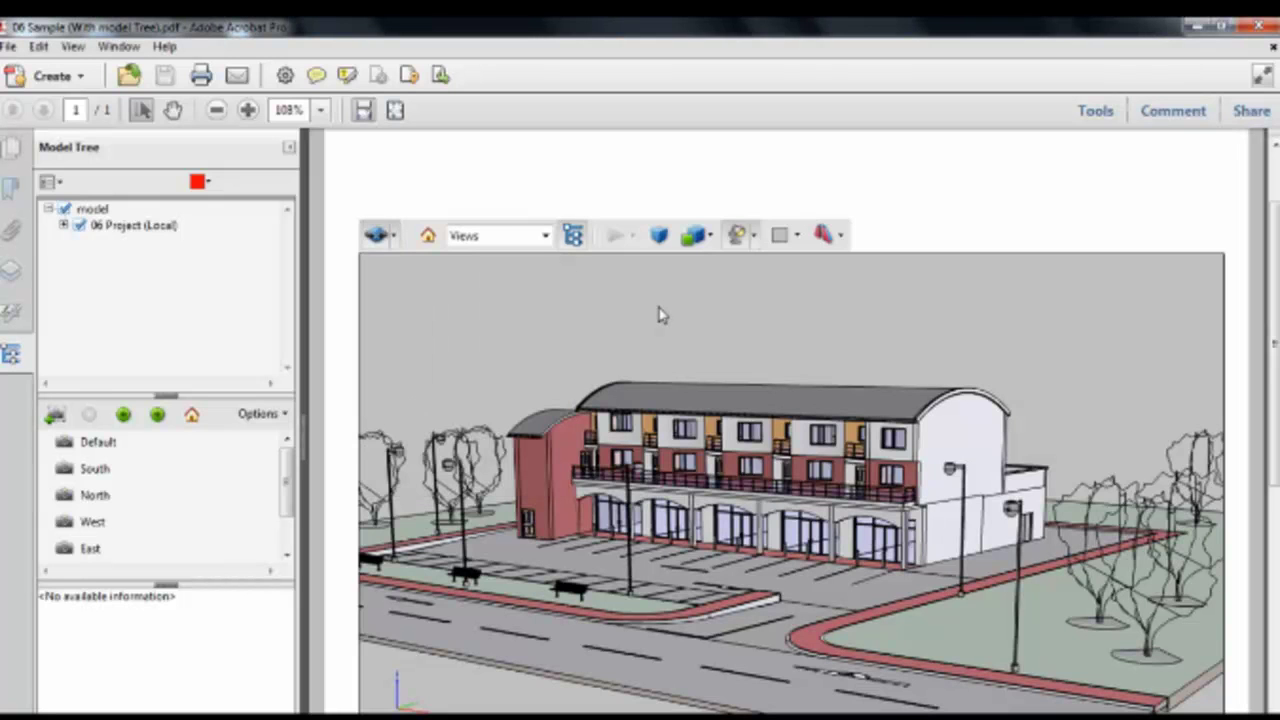
# - Review the 3D and multimedia preferences for rendering, tool and auto-degrade options, and close them without changes
pyautogui.rightClick(716, 332)
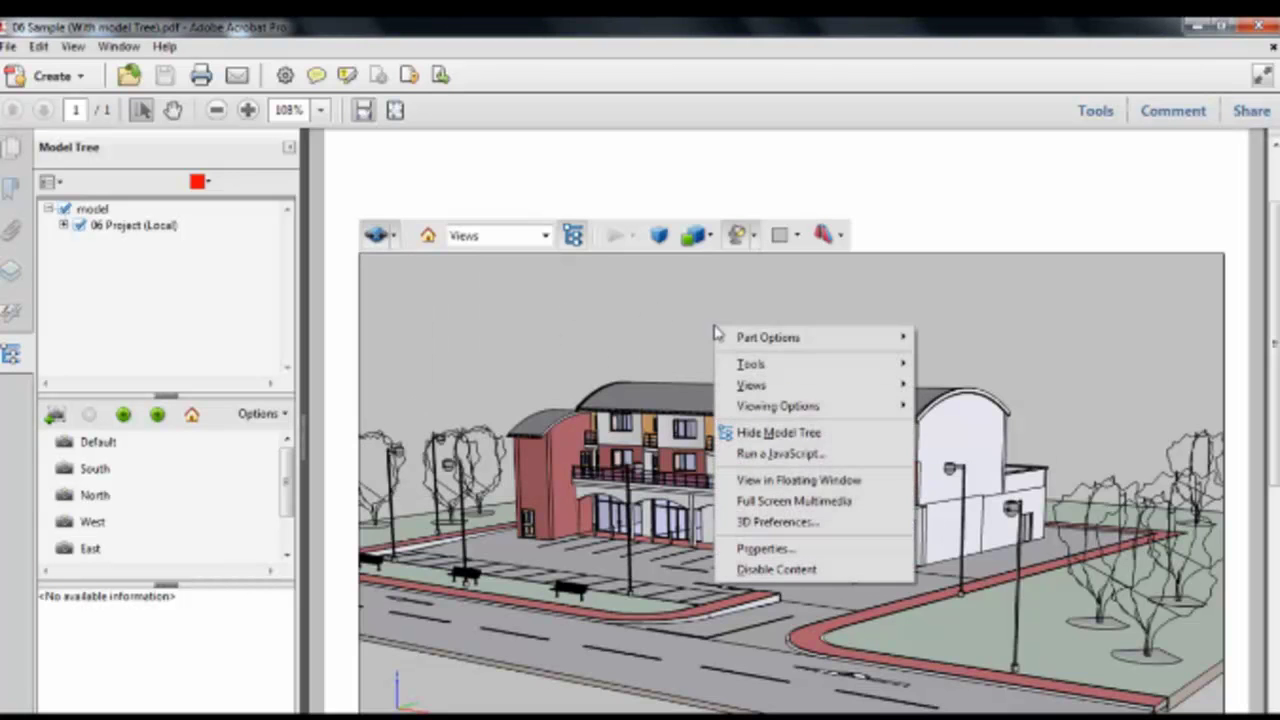
pyautogui.click(804, 524)
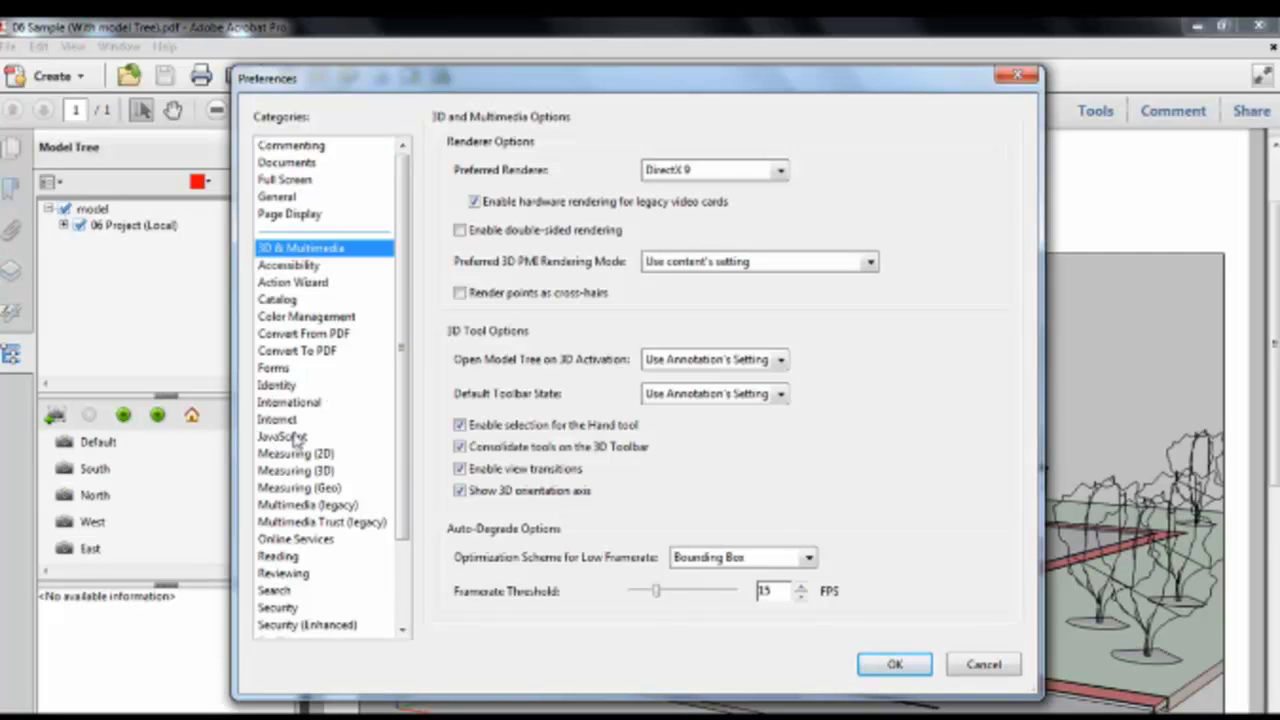
pyautogui.click(1015, 76)
# - Review the 3D content's default display settings and navigation options in its properties, and accept them
pyautogui.rightClick(682, 337)
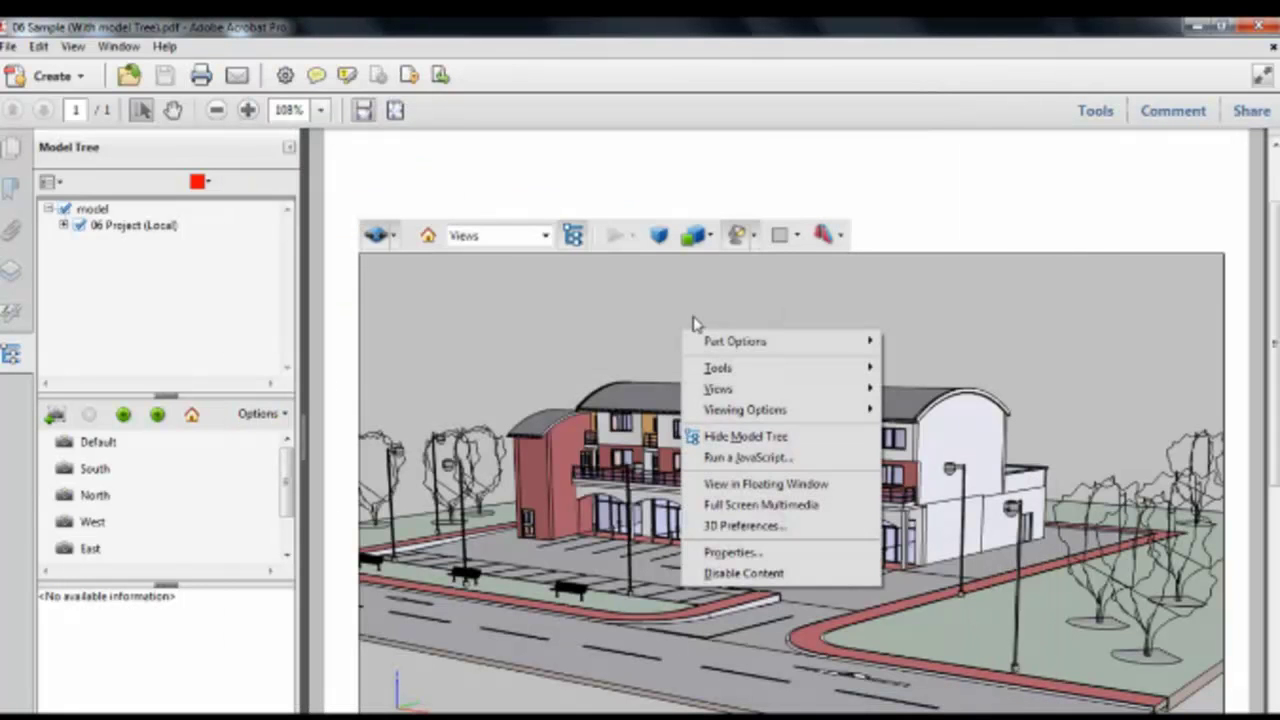
pyautogui.click(740, 553)
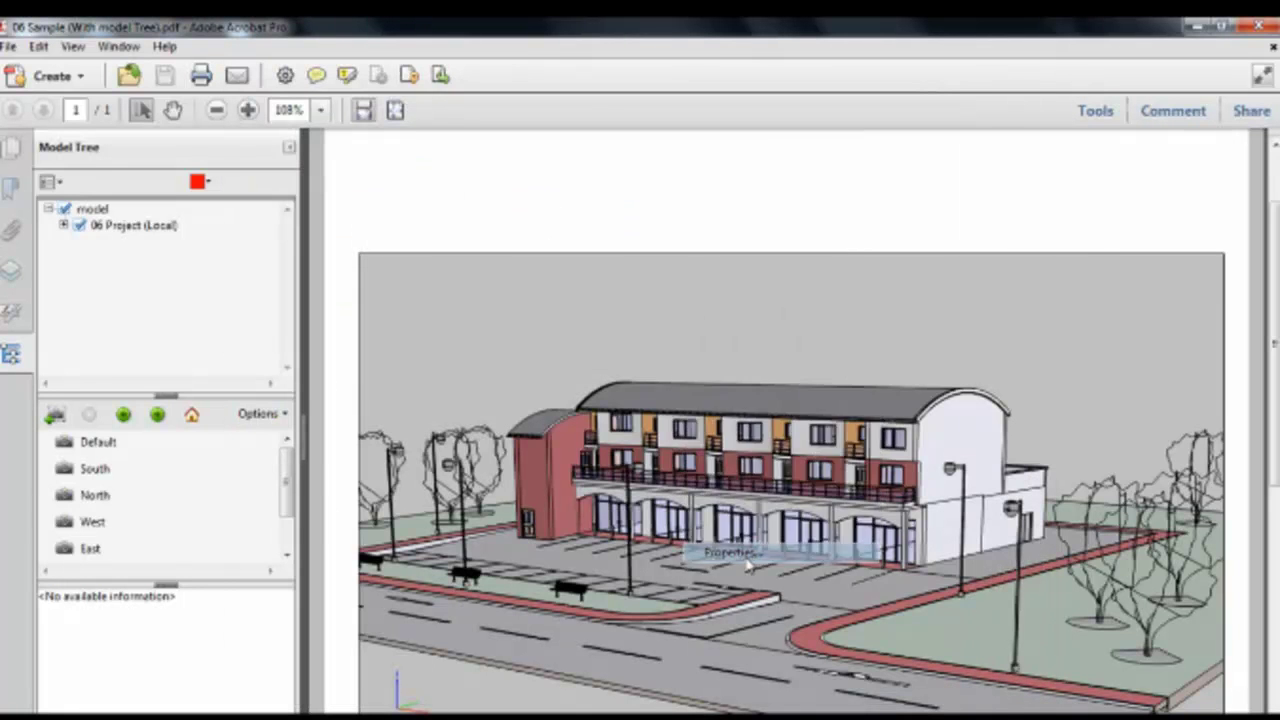
pyautogui.click(446, 195)
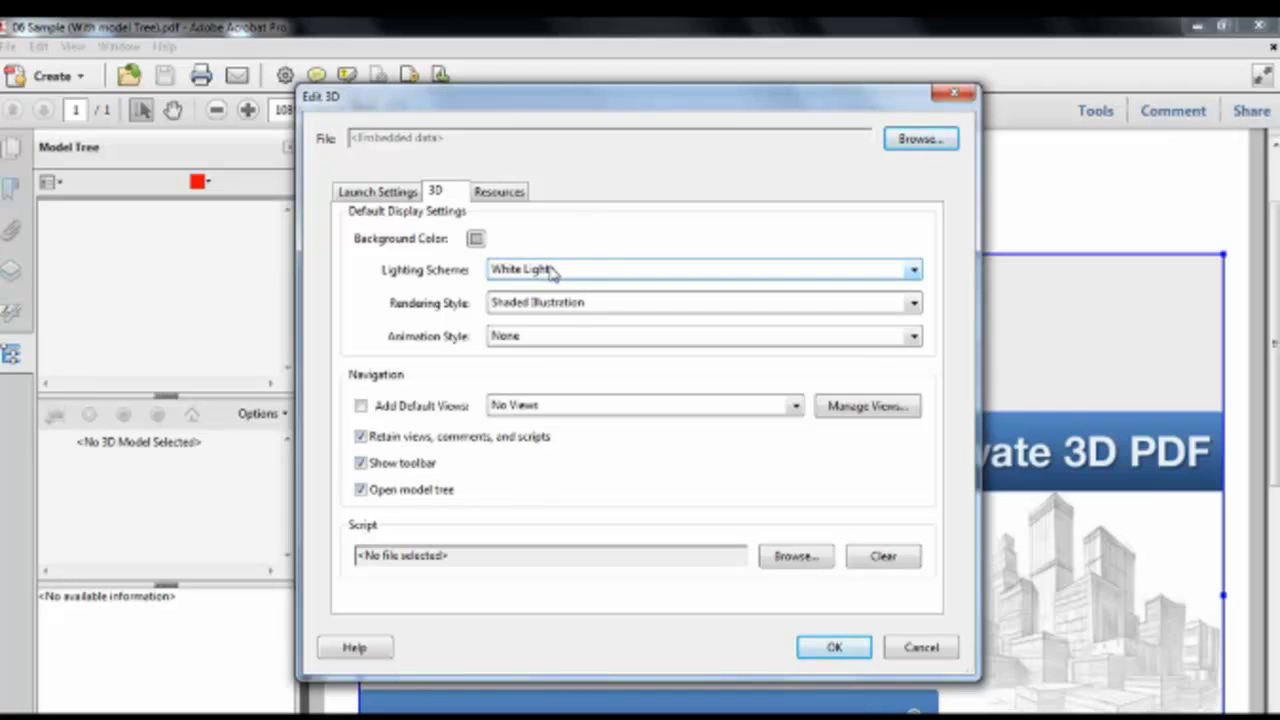
pyautogui.click(835, 648)
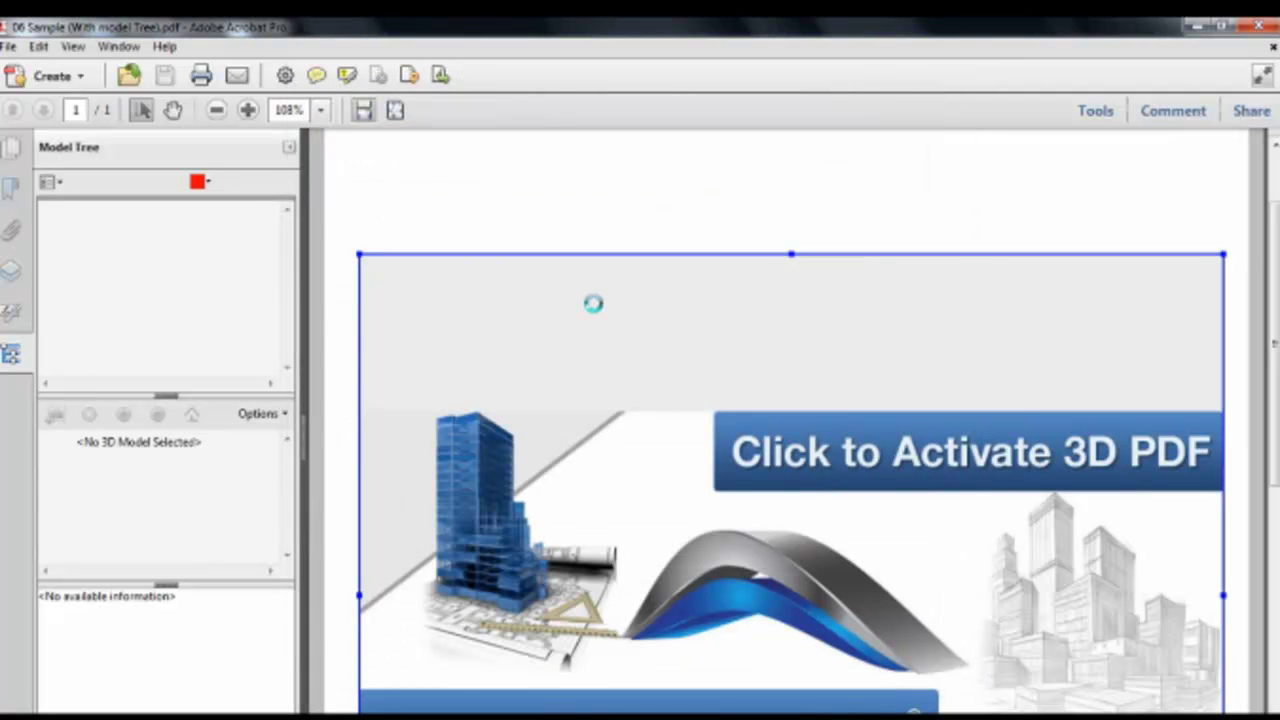